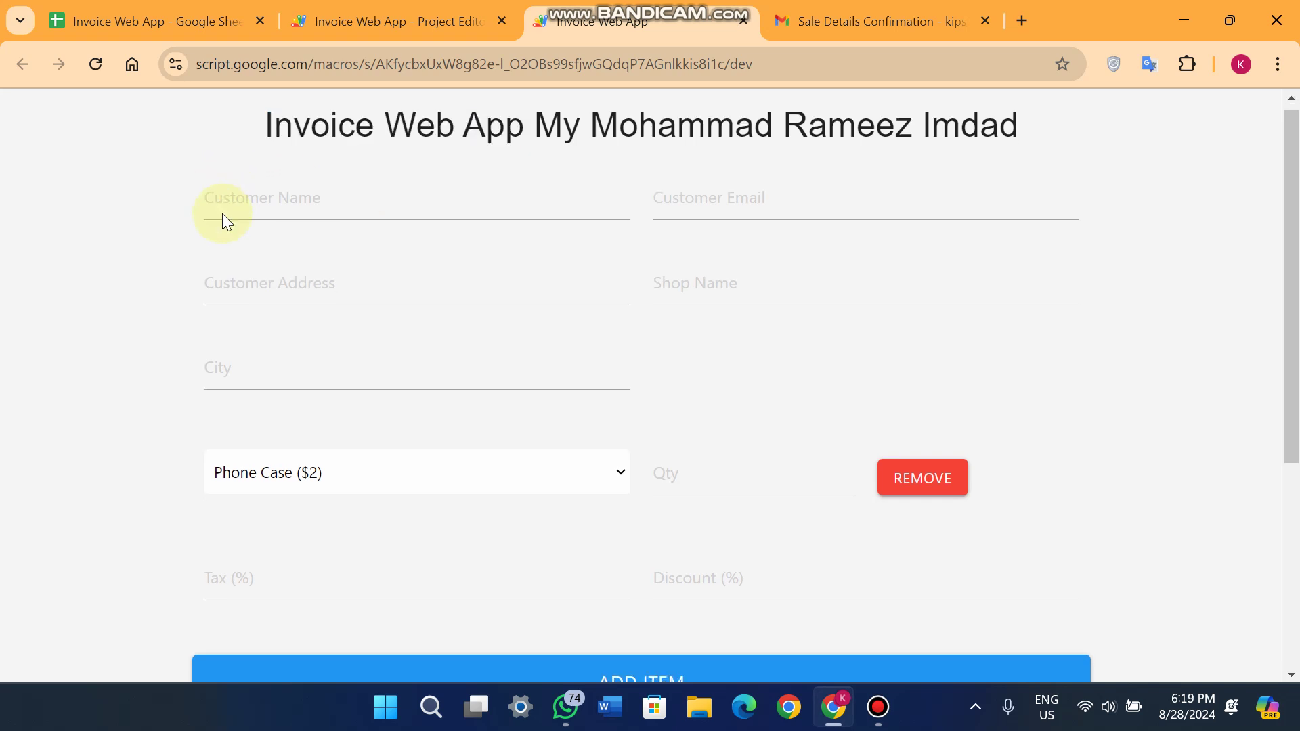
Review the form title, the Apps Script project code and the Gmail confirmation email.
scroll(230, 237, down, 5)
scroll(249, 279, up, 5)
drag(261, 155, 524, 139)
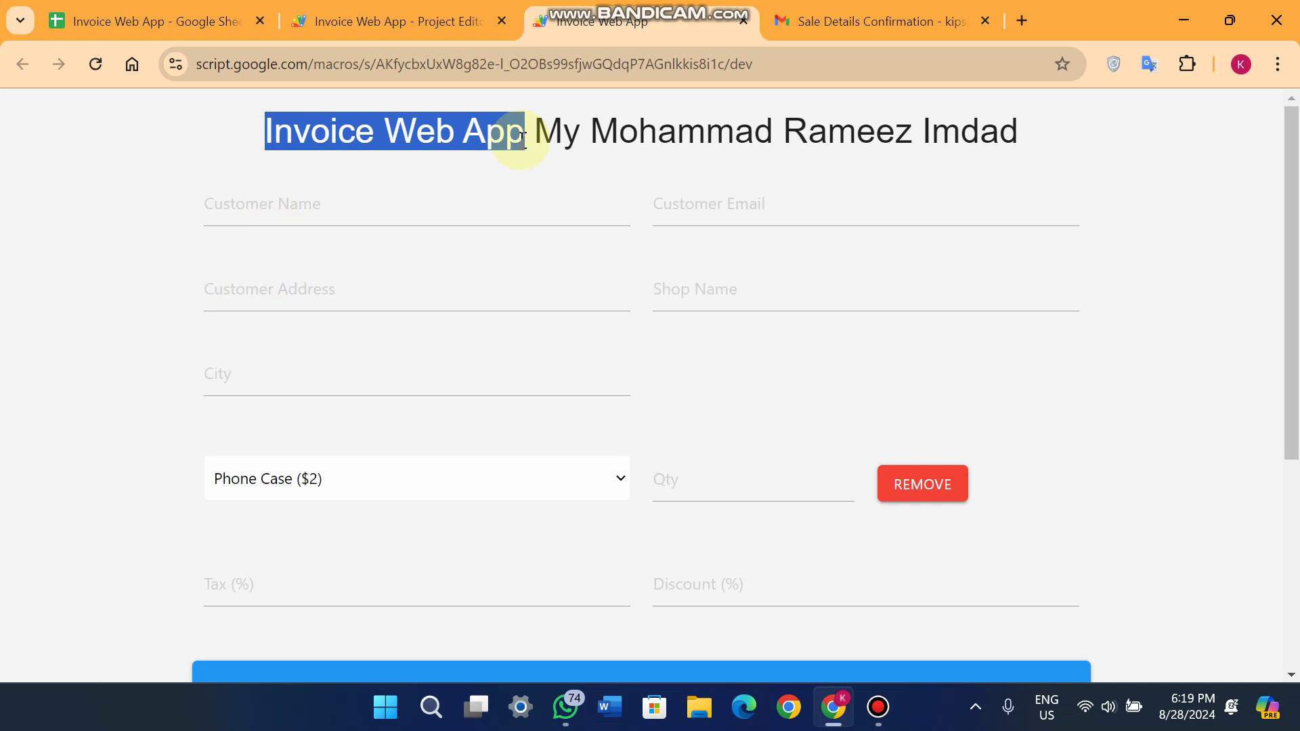
click(108, 12)
click(409, 12)
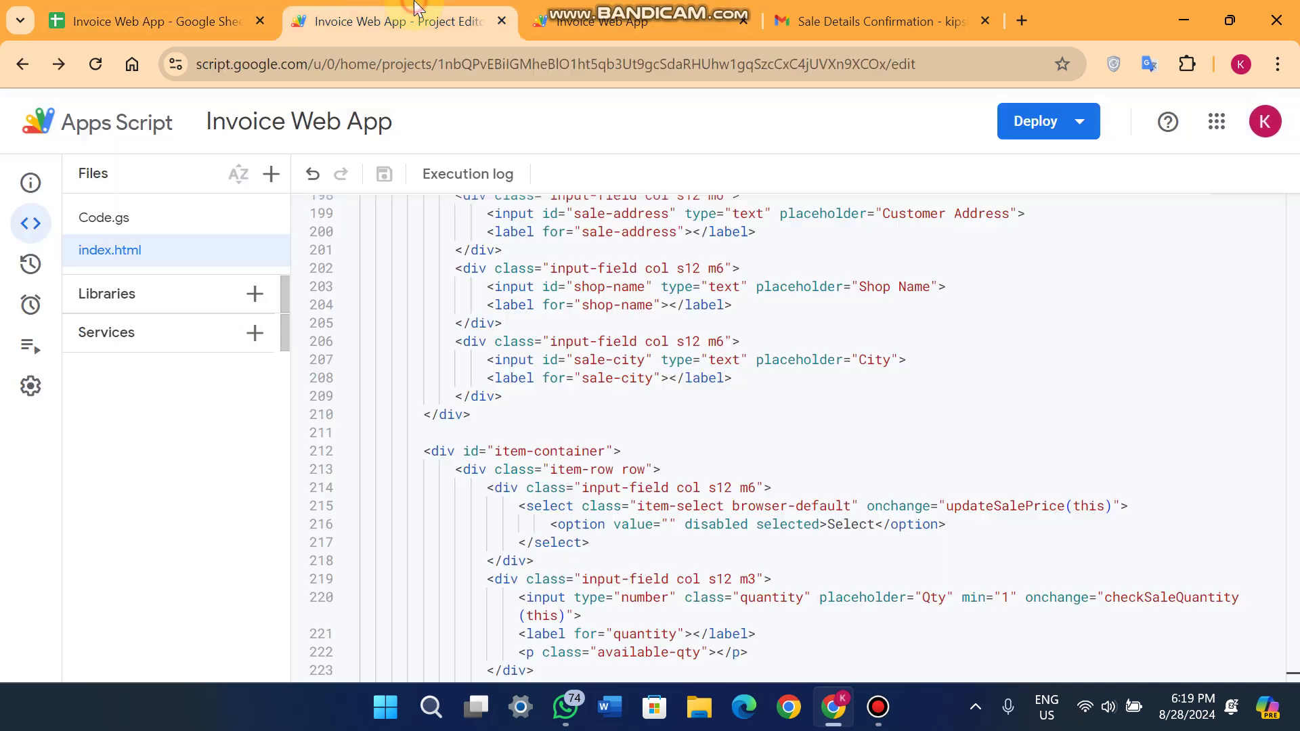
click(616, 8)
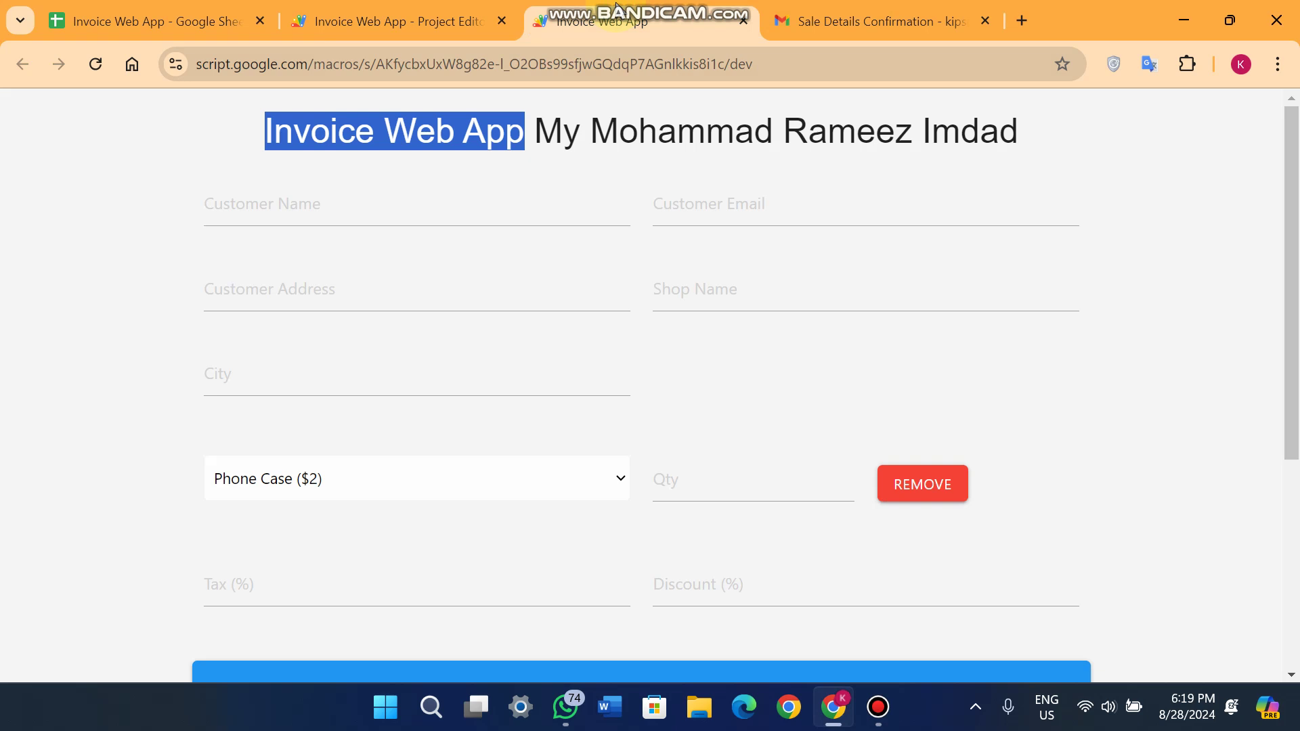
click(901, 19)
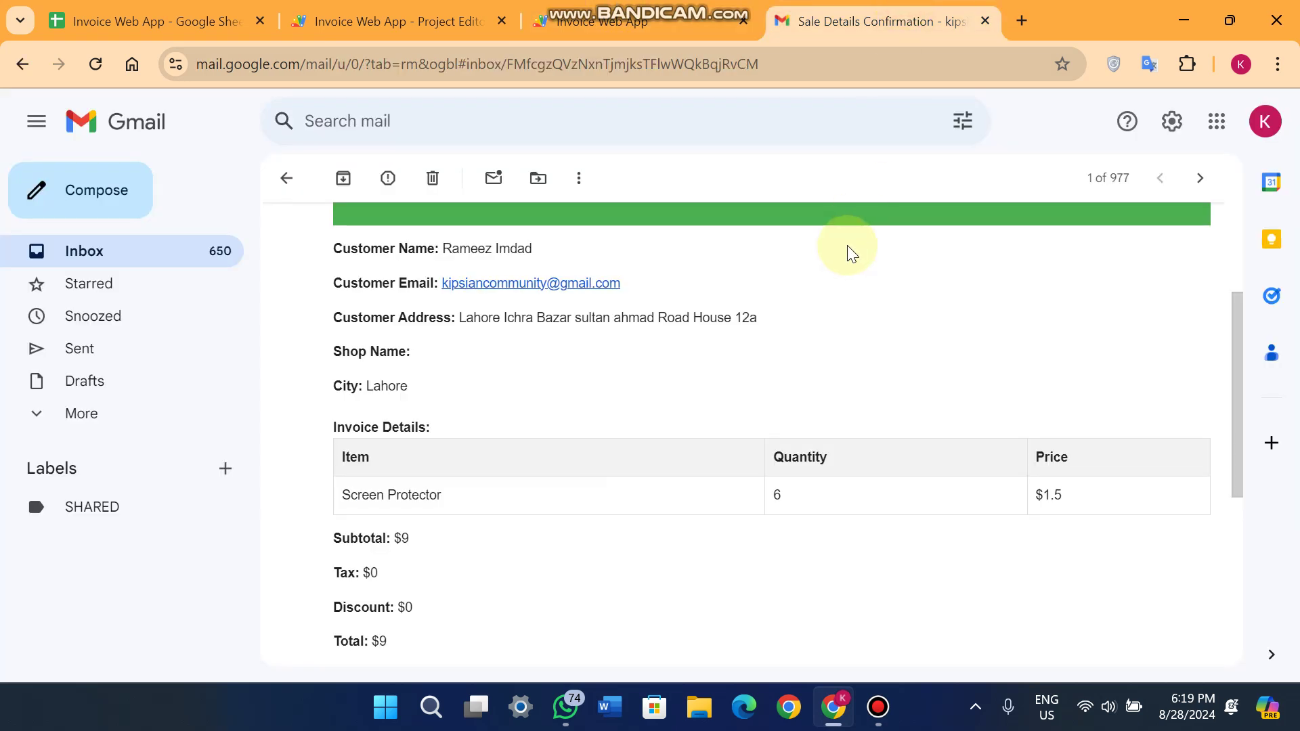
click(603, 21)
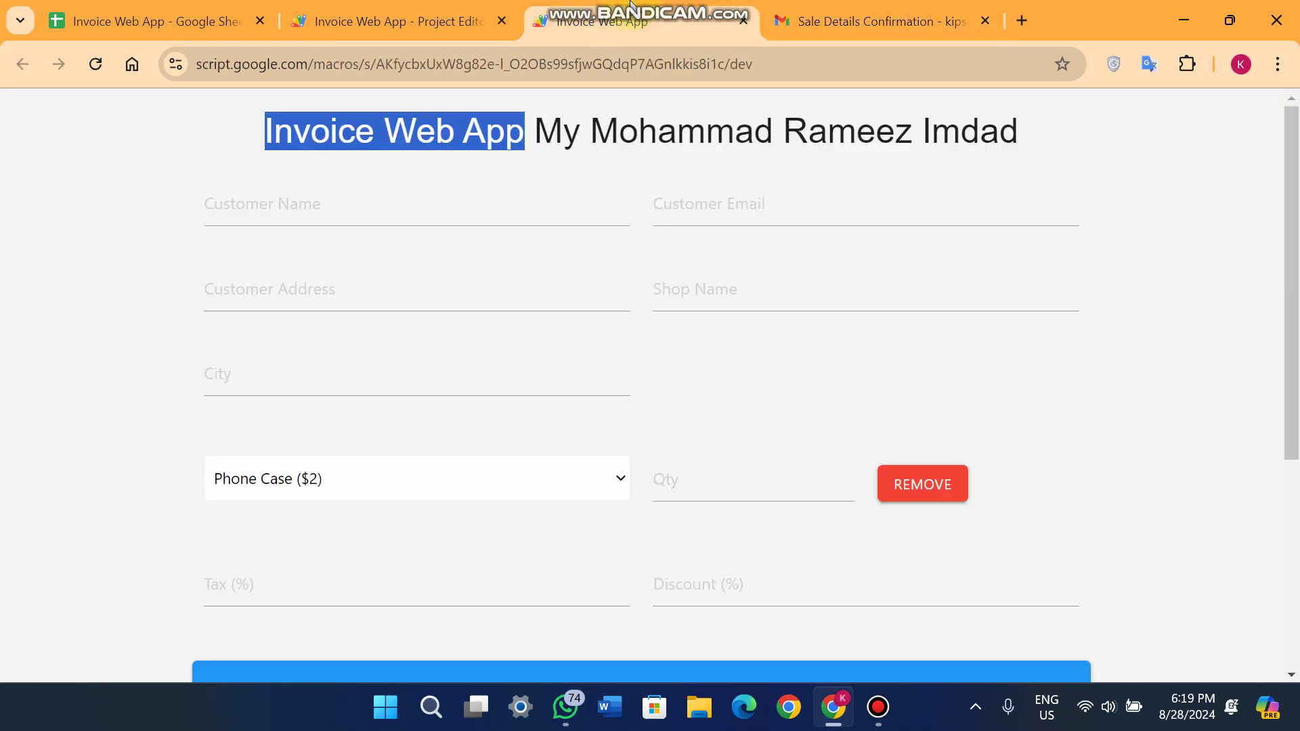
Preview the receipt slip print dialog for the current sale, then cancel printing.
scroll(620, 337, down, 5)
click(674, 534)
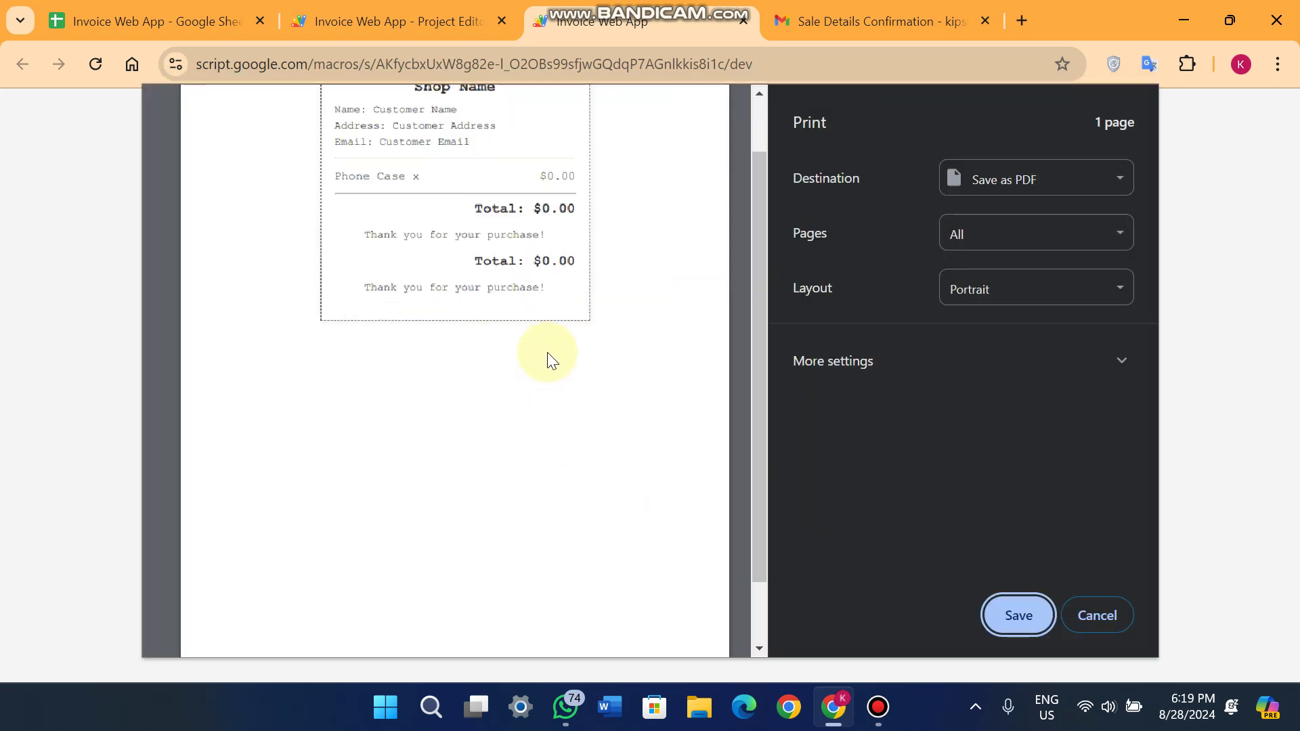
scroll(547, 352, up, 3)
drag(336, 222, 359, 225)
scroll(570, 472, up, 1)
scroll(291, 493, up, 4)
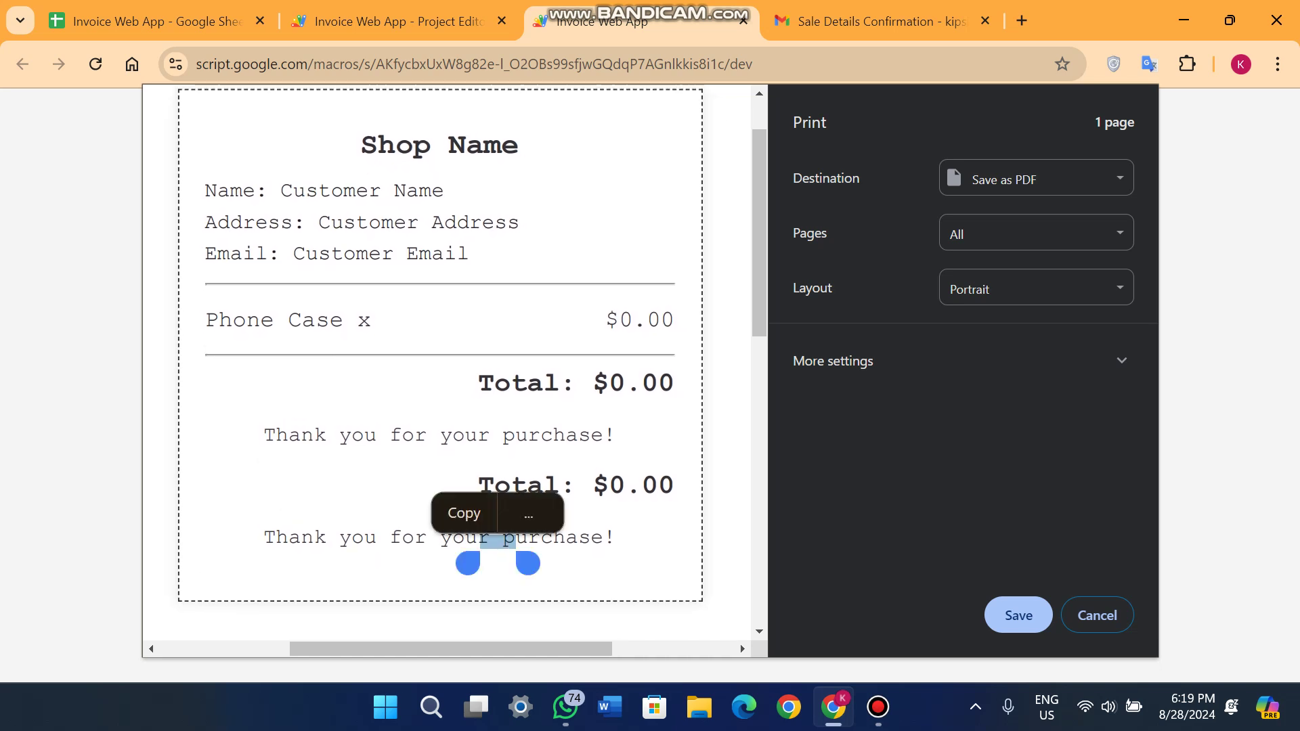
click(572, 255)
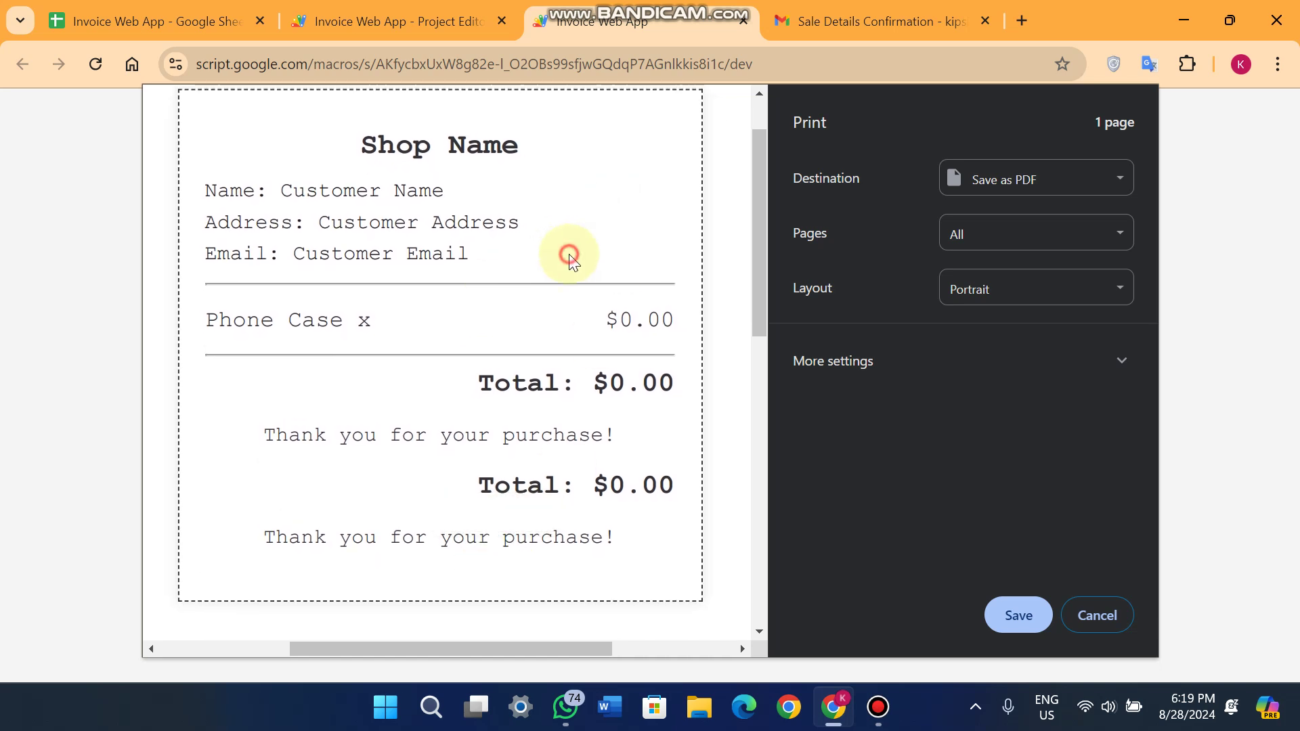
click(1096, 606)
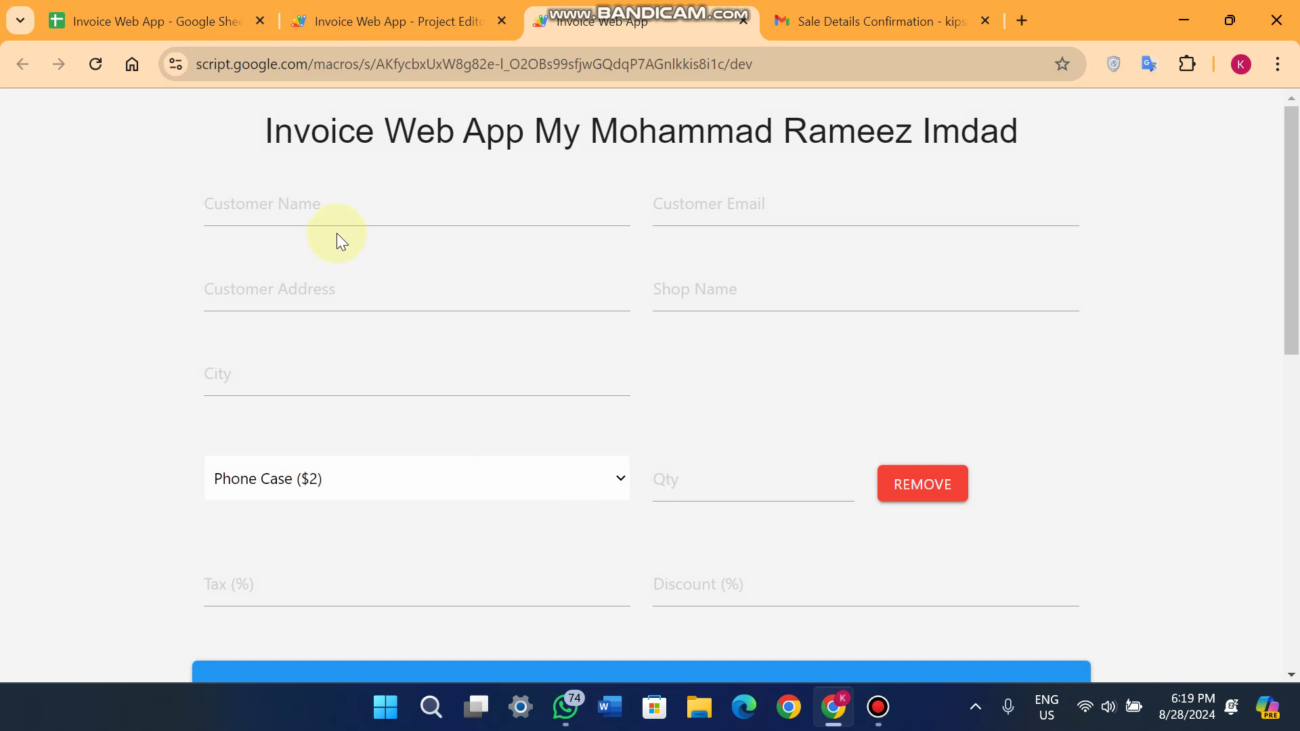
Inspect the Sales and Stock sheets, selecting the item names in A2:A5.
click(111, 19)
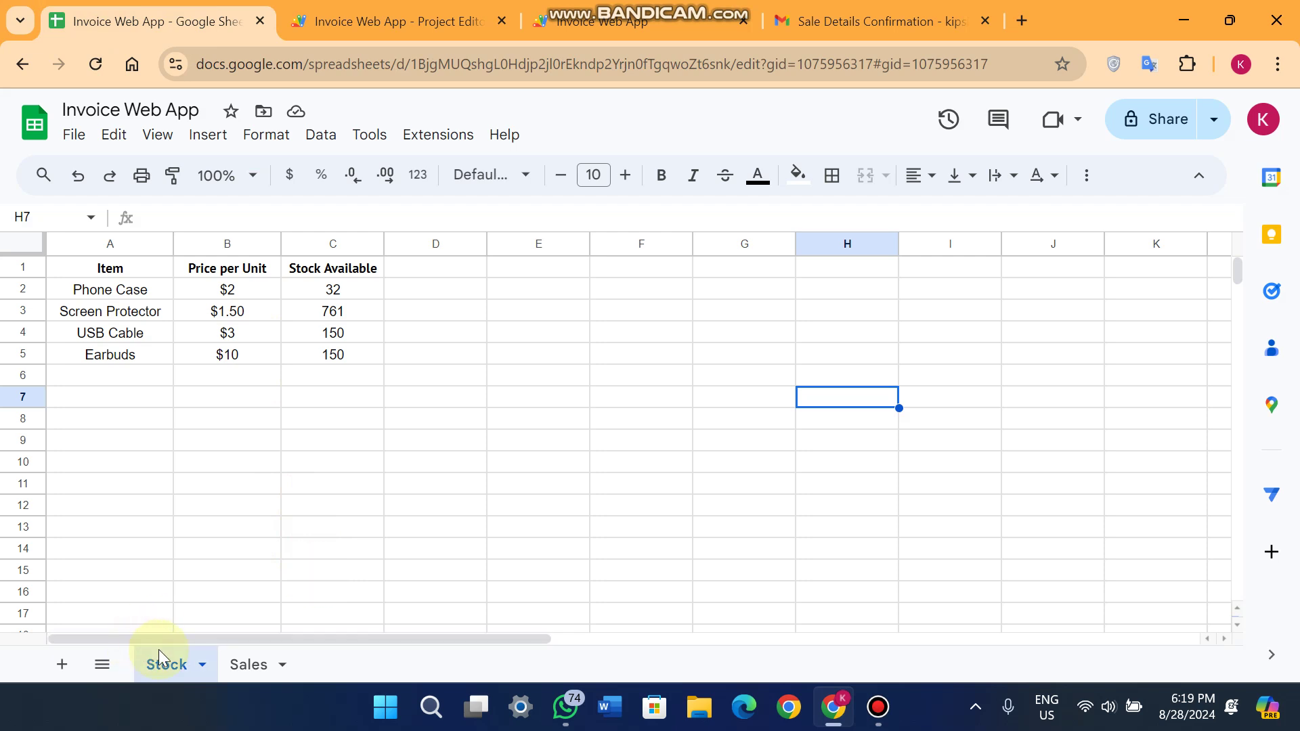
click(255, 665)
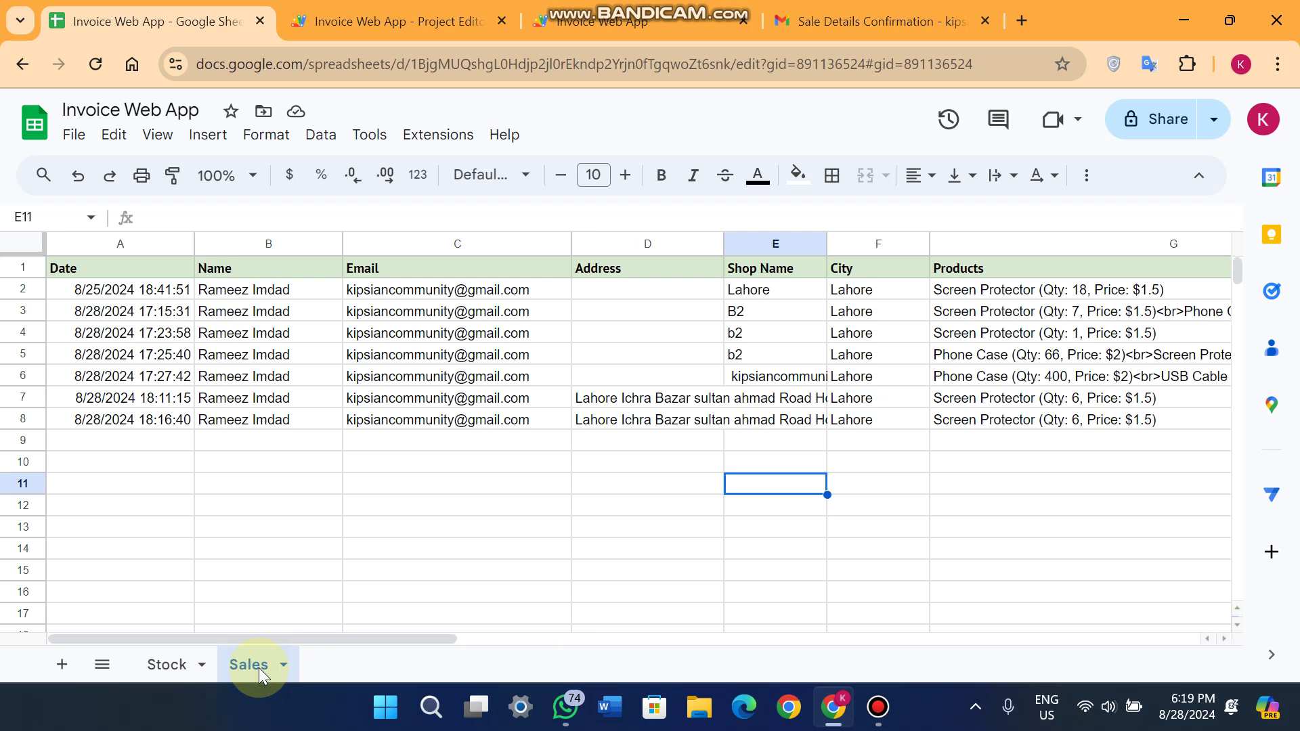
click(180, 657)
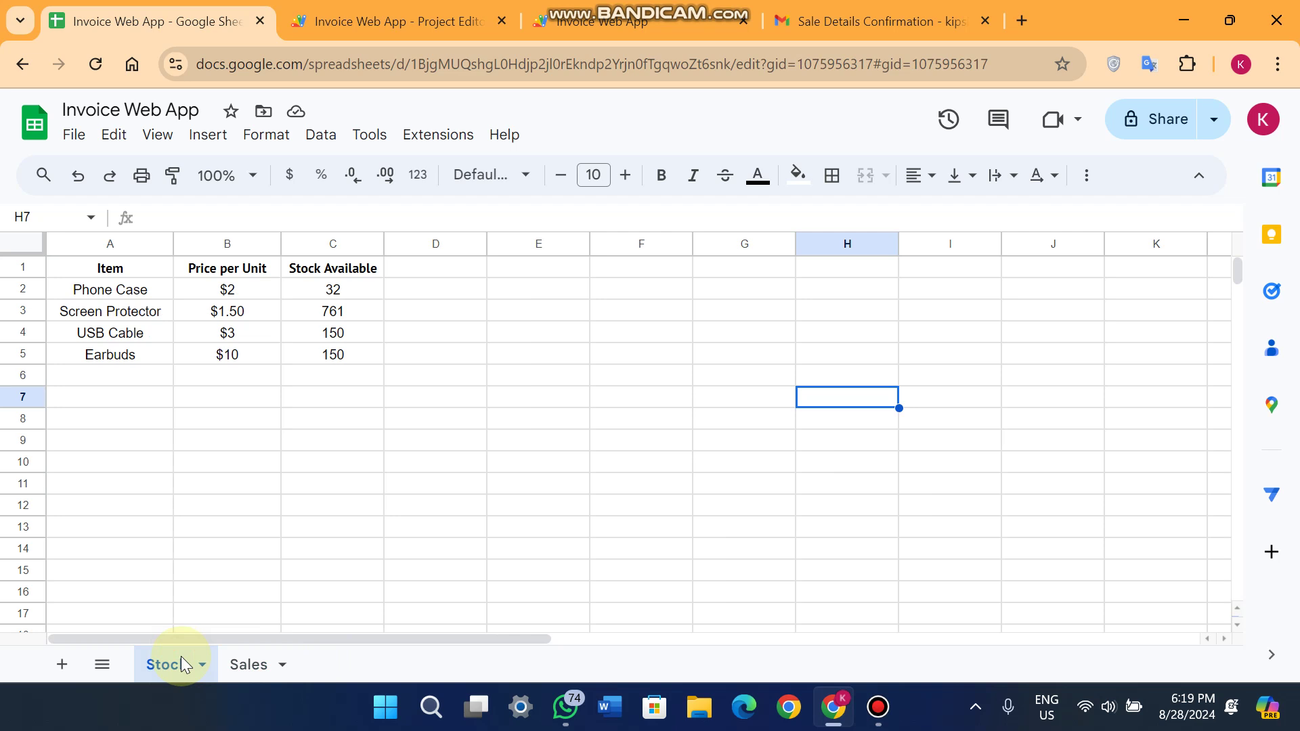
click(497, 505)
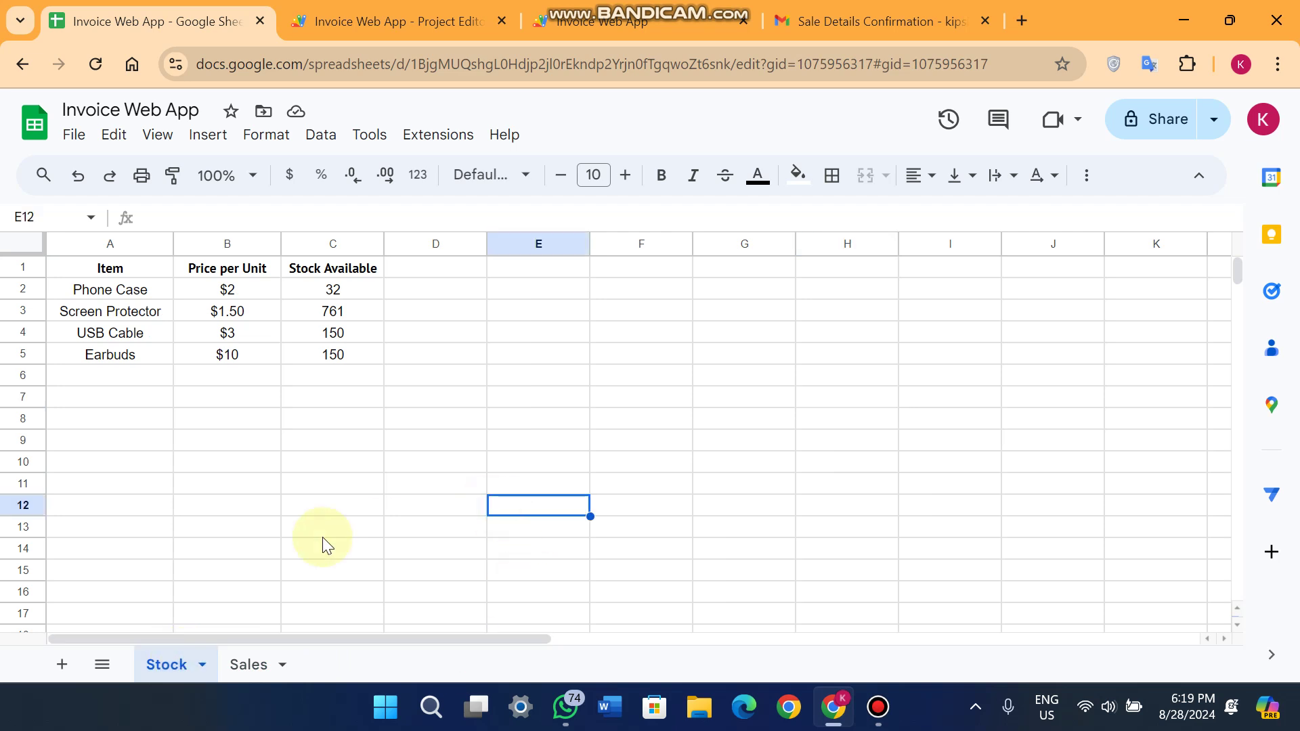
drag(144, 290, 101, 357)
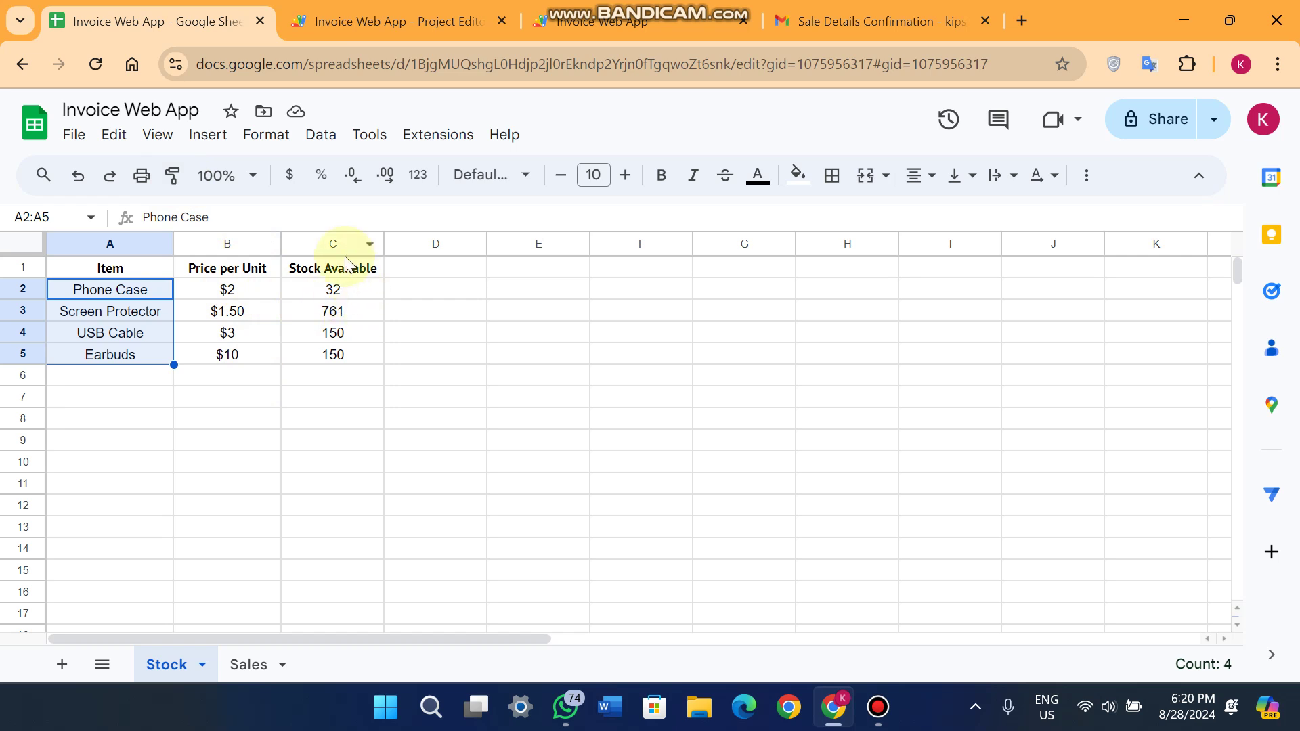
click(508, 420)
click(547, 5)
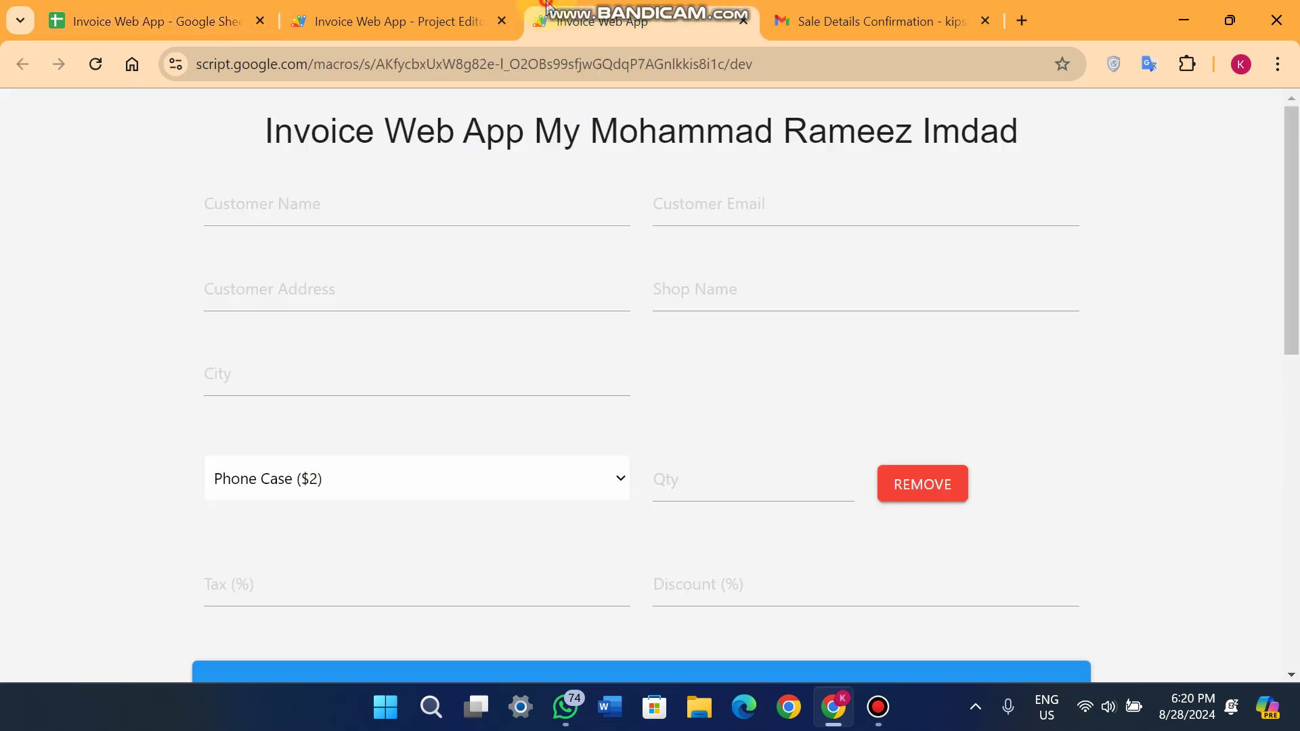
Enter the customer's name and e-mail address, fixing typing mistakes.
click(328, 207)
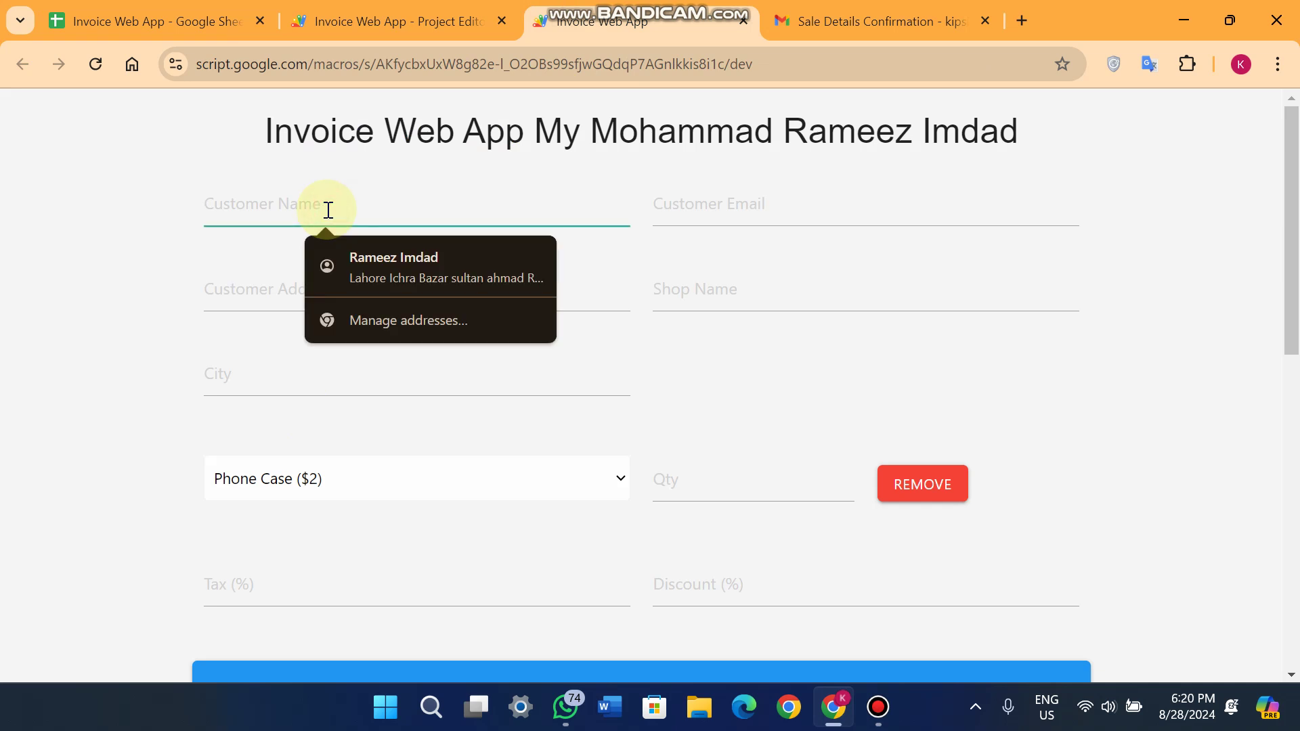
text(R)
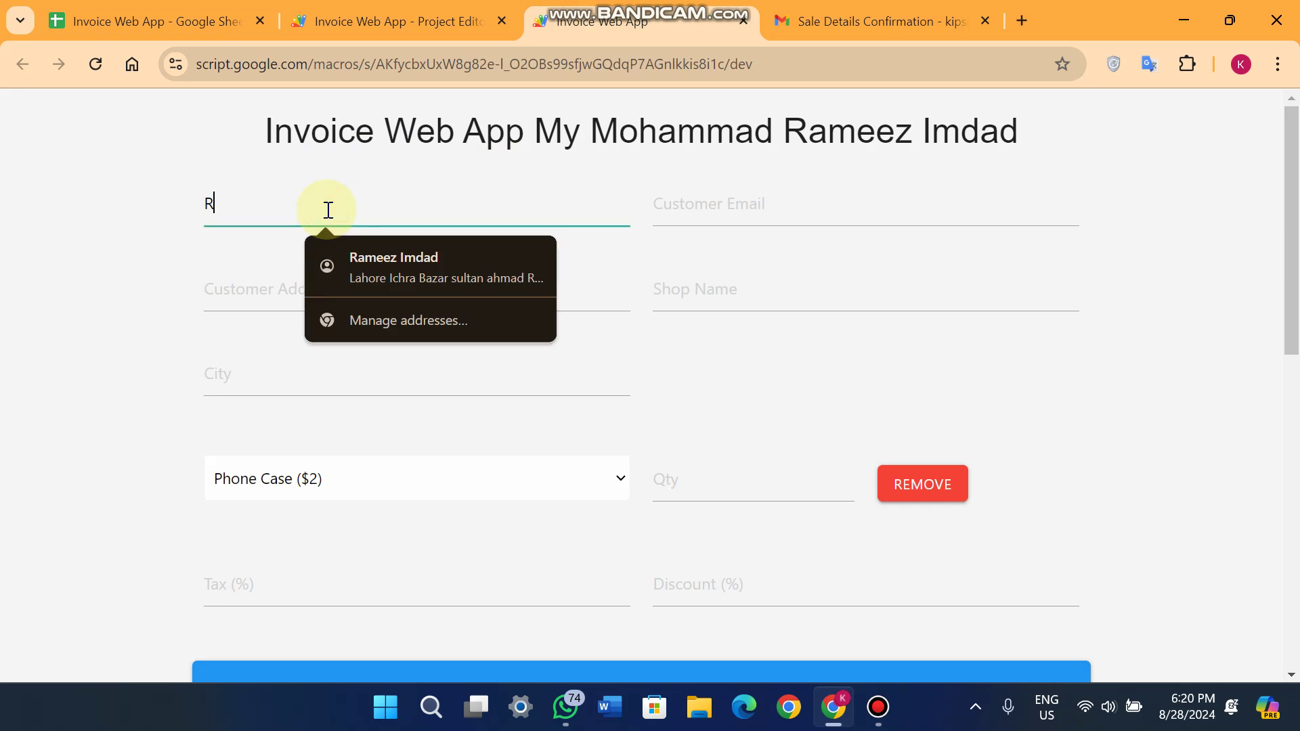
text(amiz)
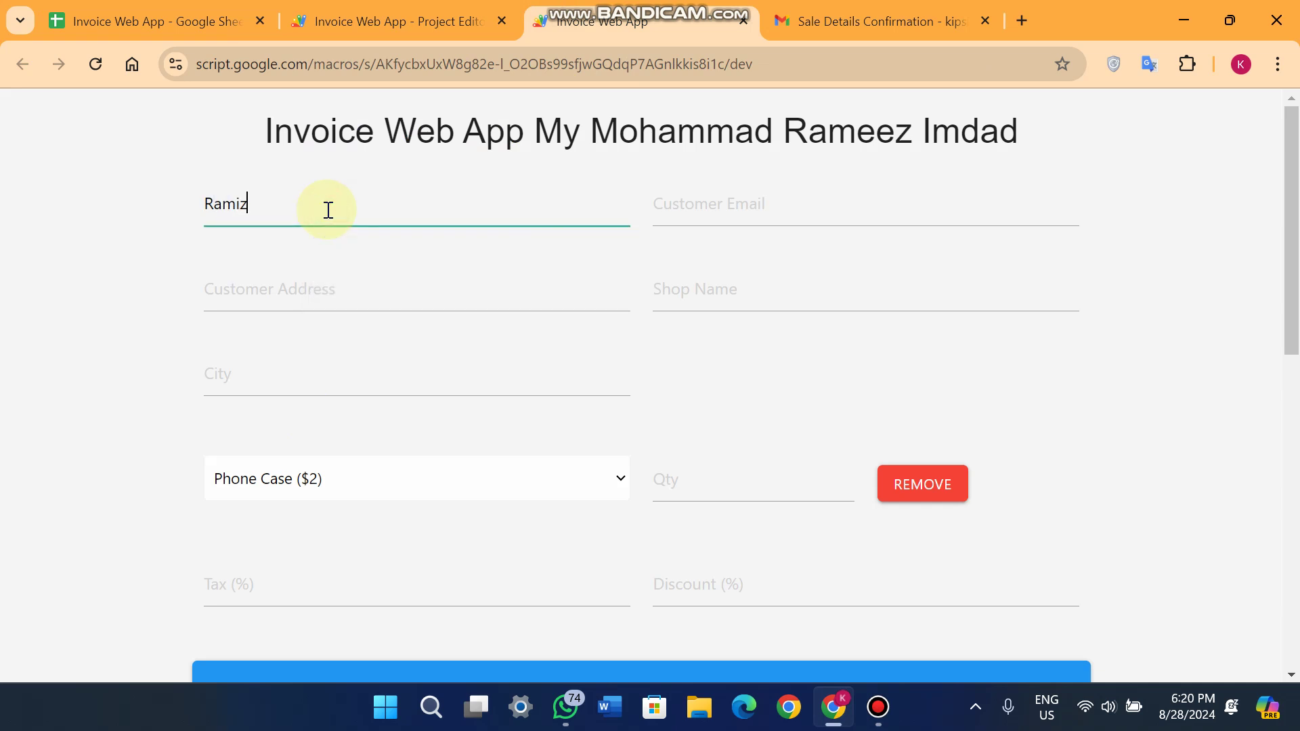
click(759, 218)
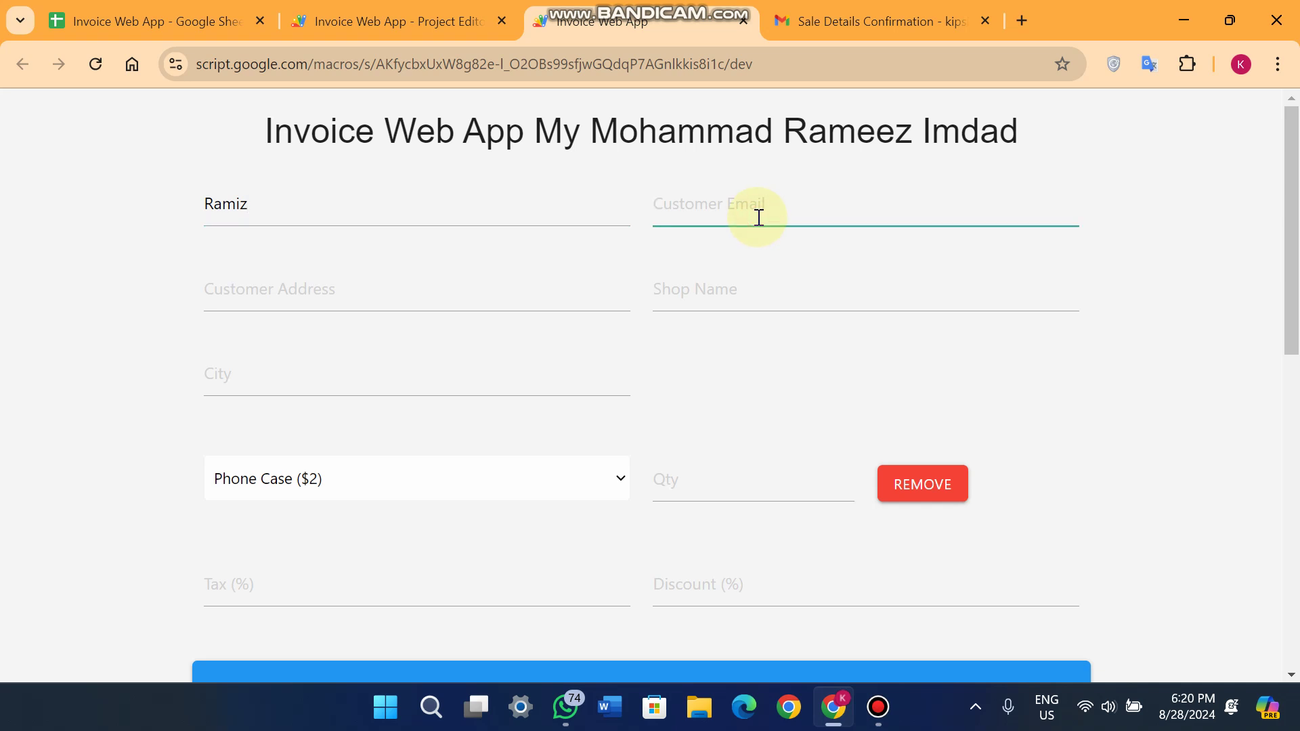
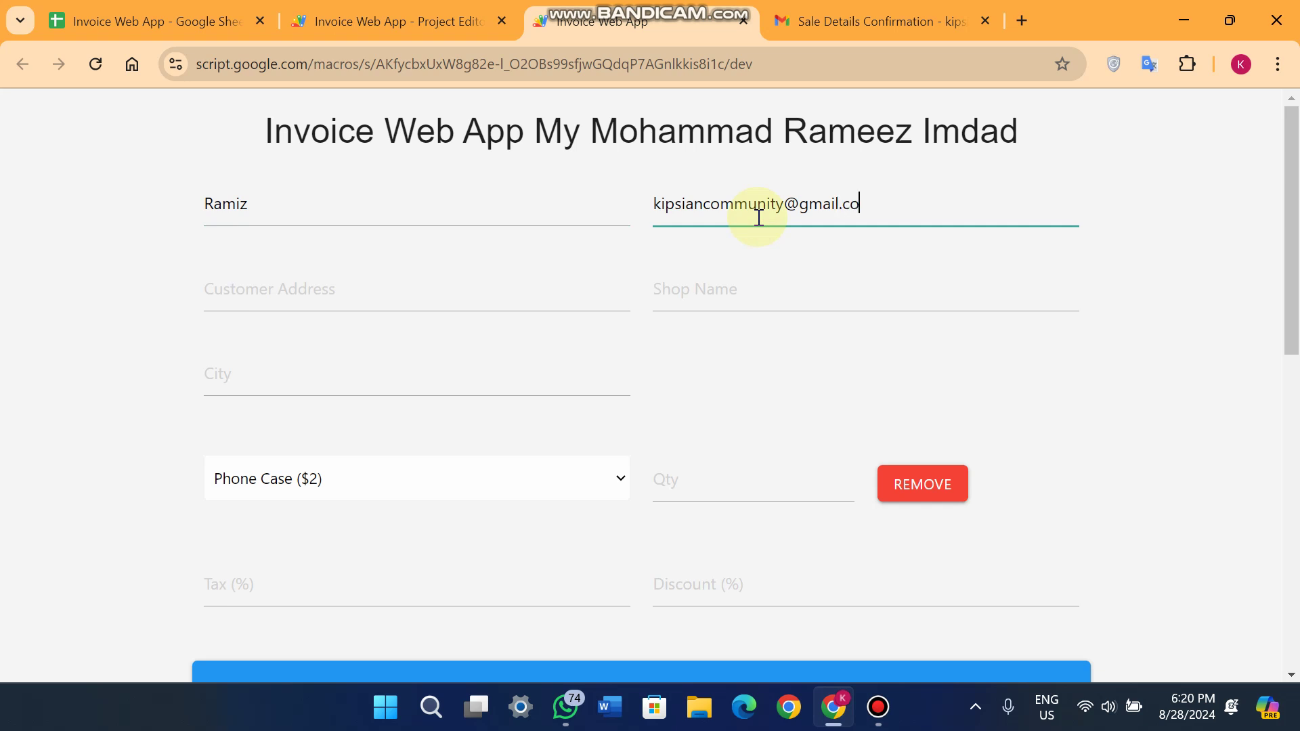
key(ctrl+a)
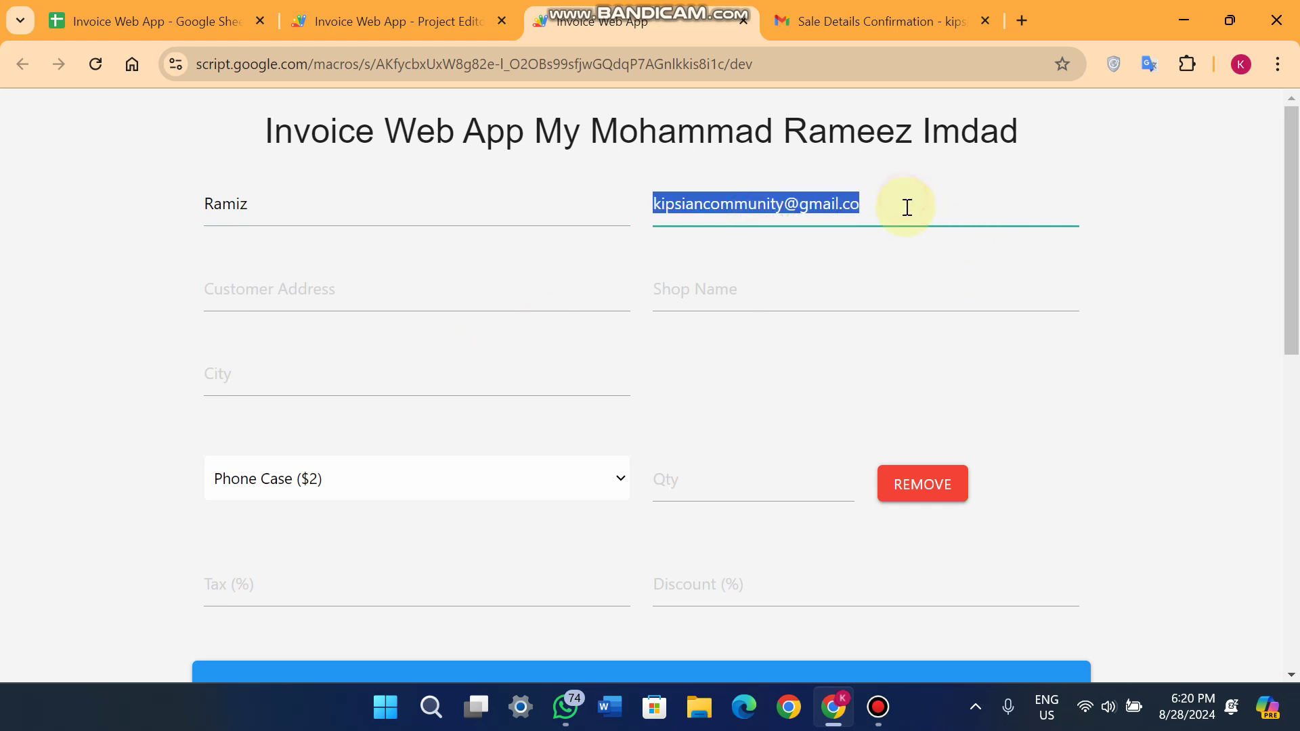
click(905, 196)
text(m)
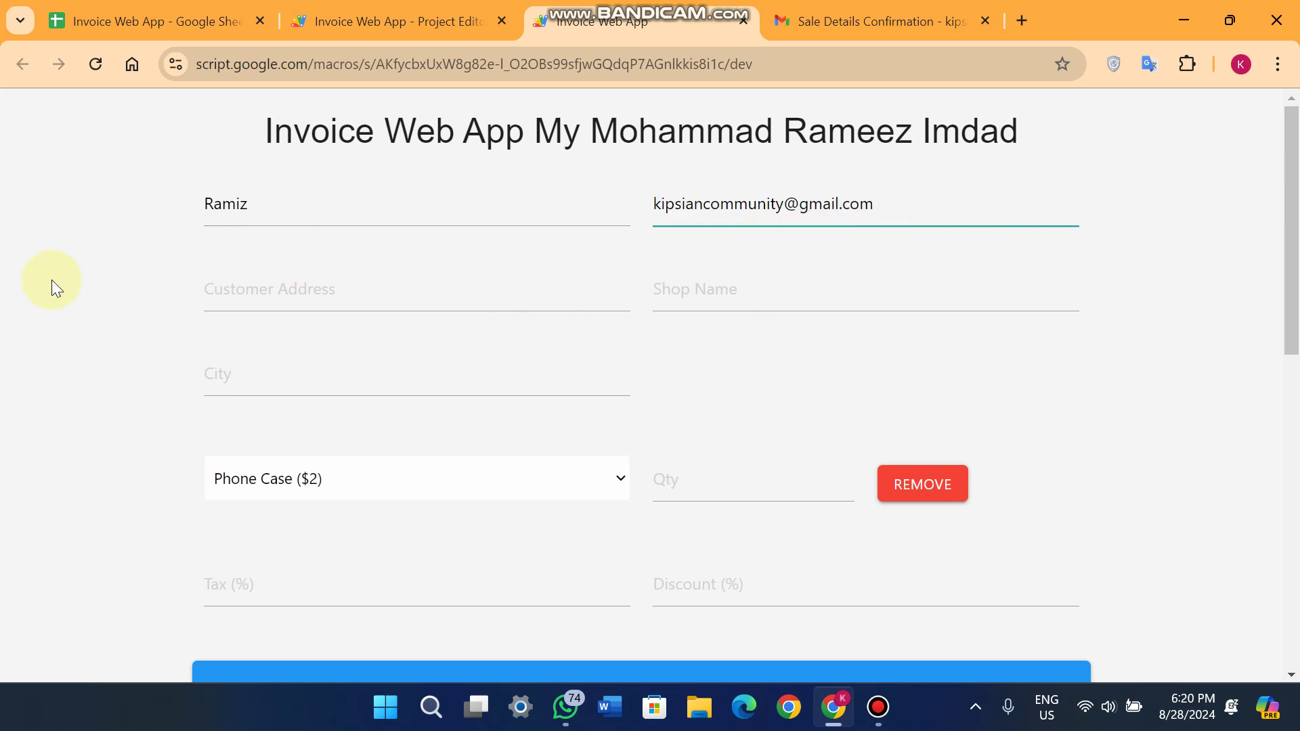
Enter Saudia Arabia as country, Saudi as state and rayad as city.
click(51, 279)
click(239, 280)
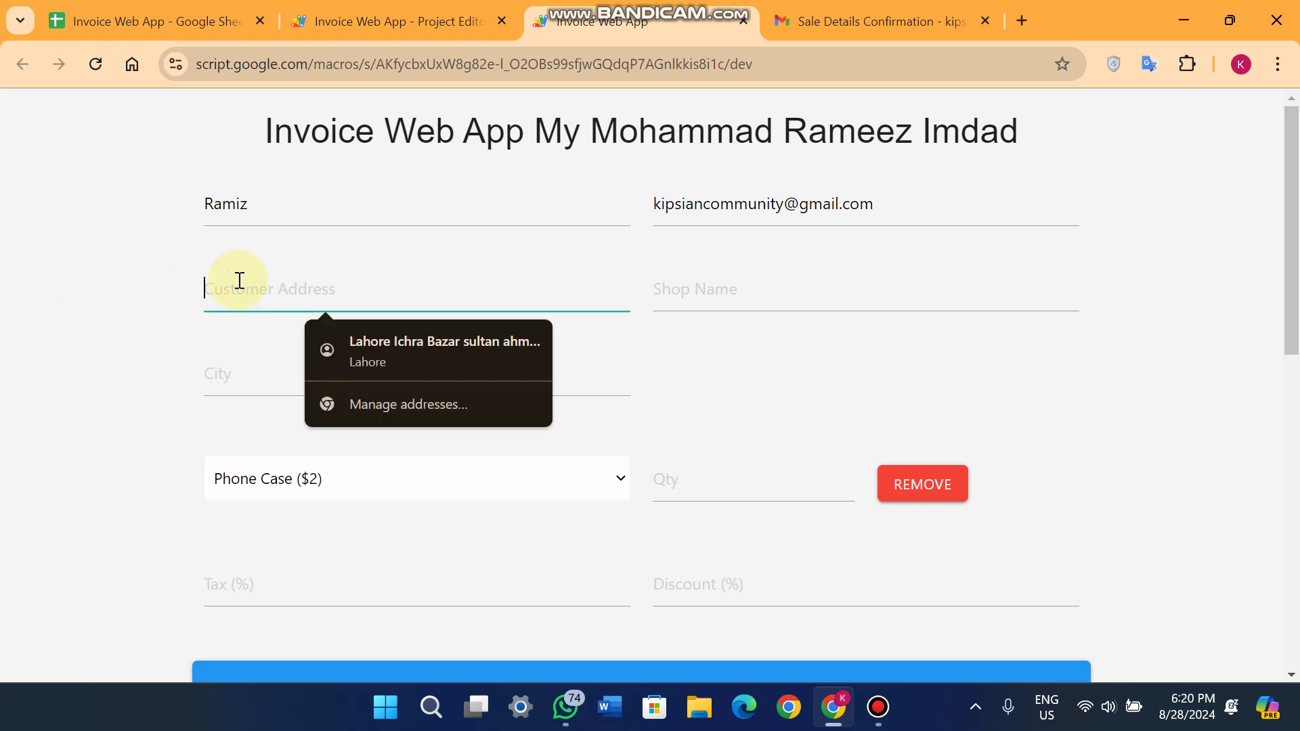
text(Saudia )
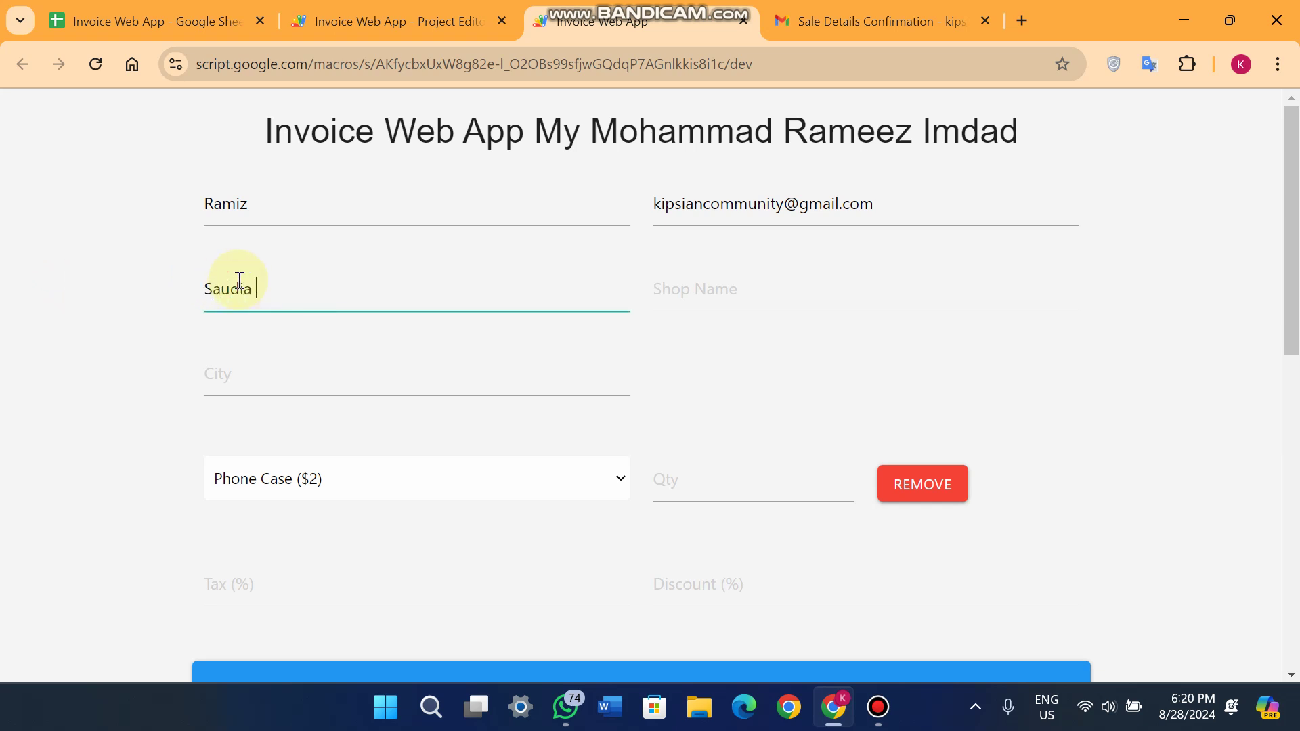
text(Arabu)
key(BackSpace)
text(ia)
click(666, 295)
text(S)
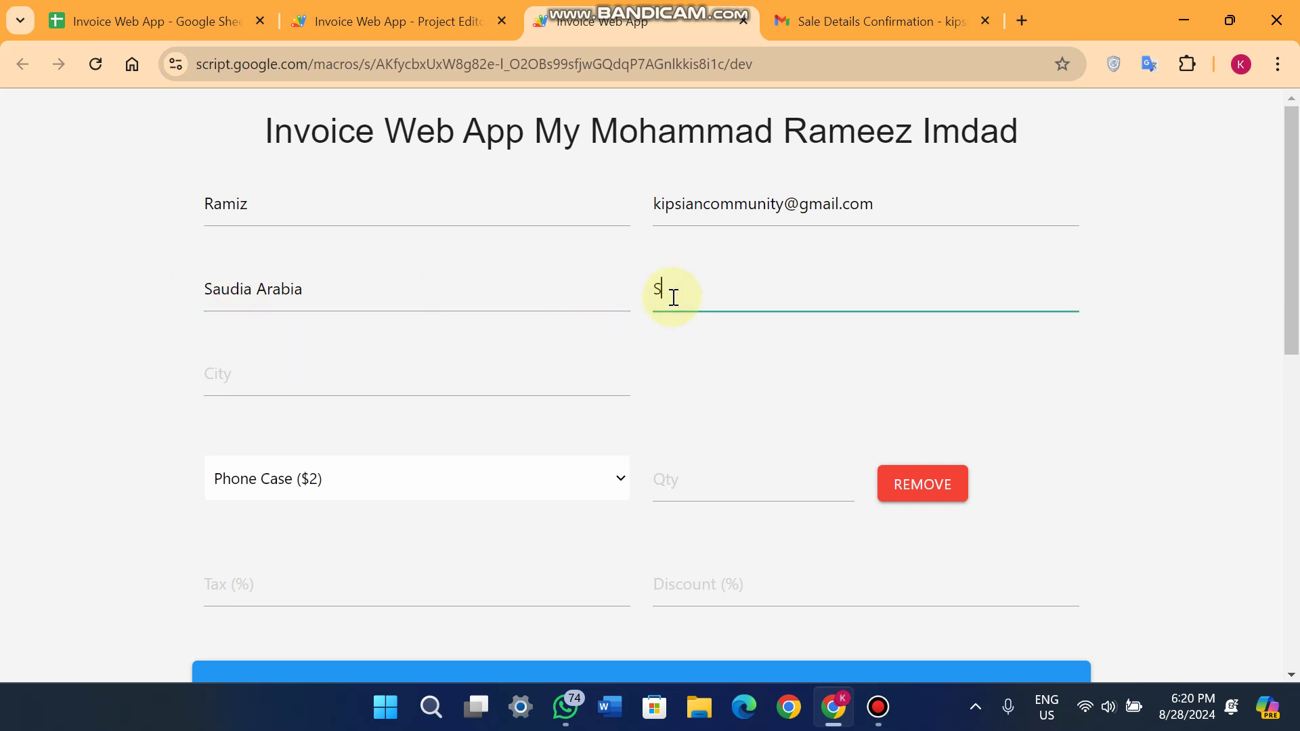
text(audi)
click(343, 389)
text(rayad)
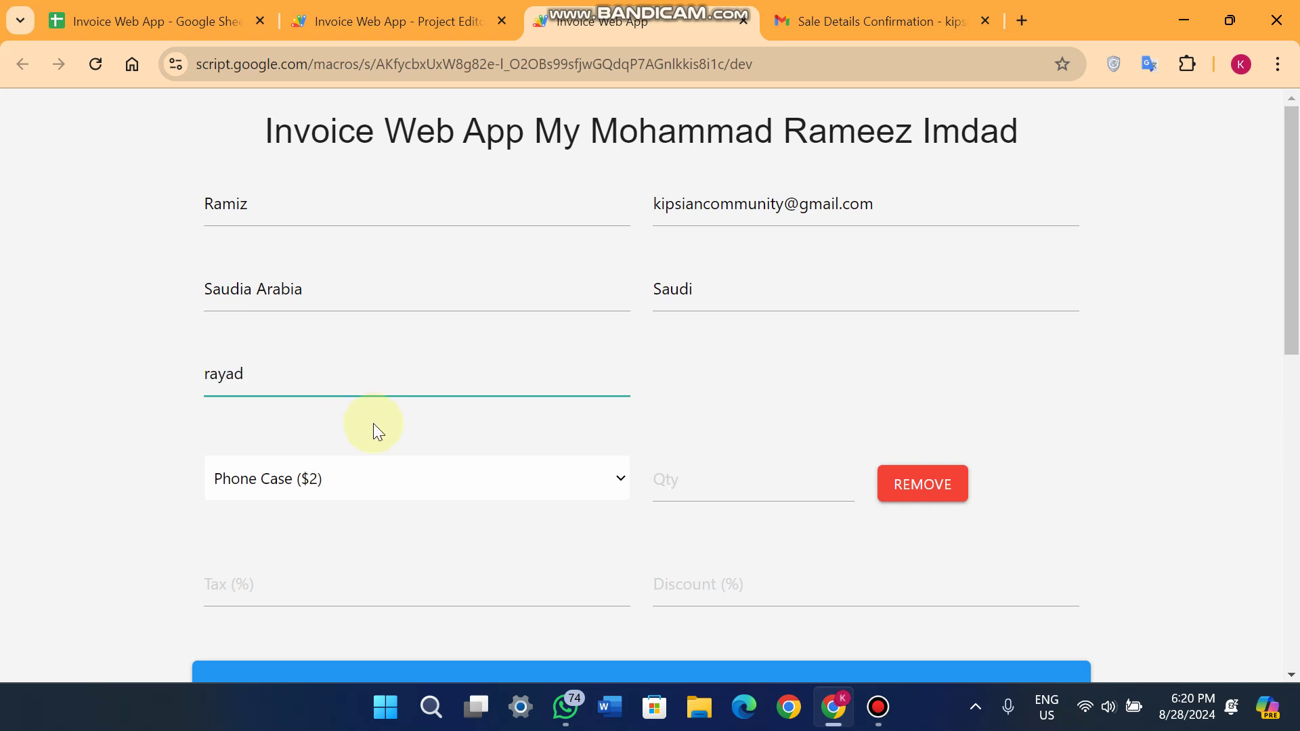
scroll(103, 404, down, 2)
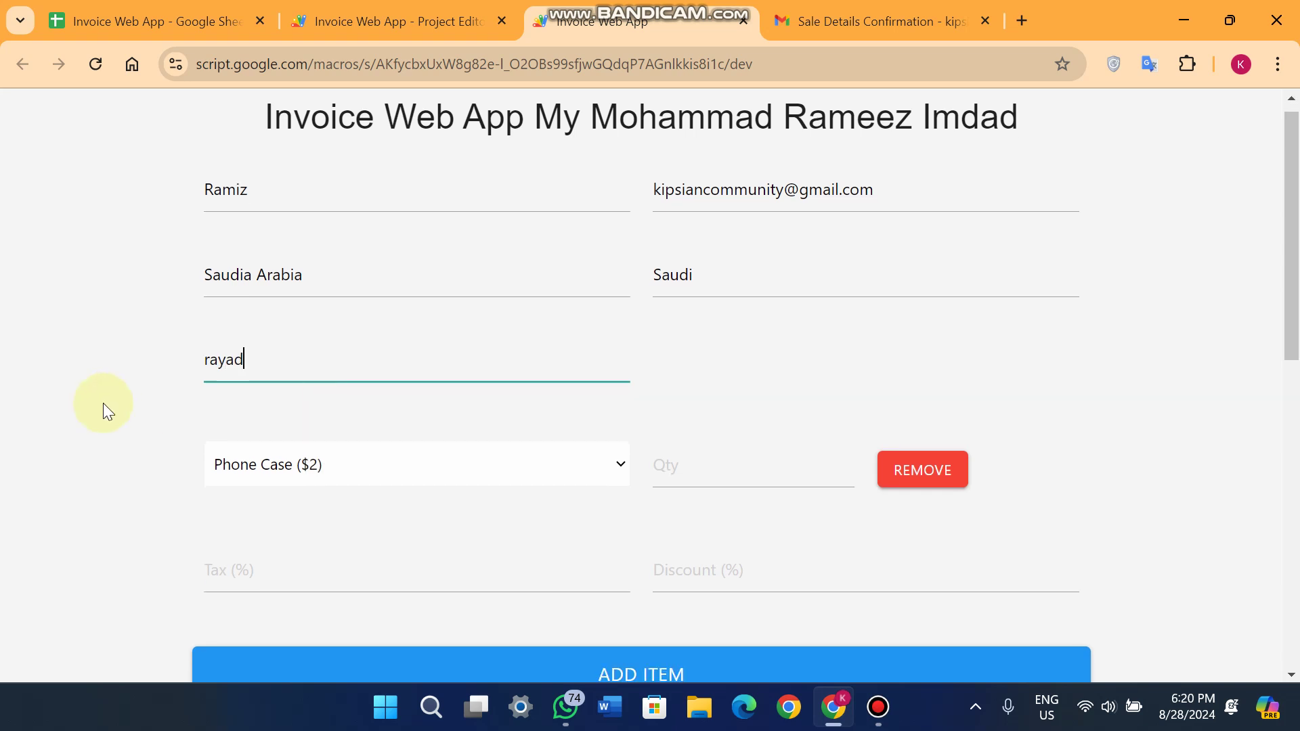
click(261, 380)
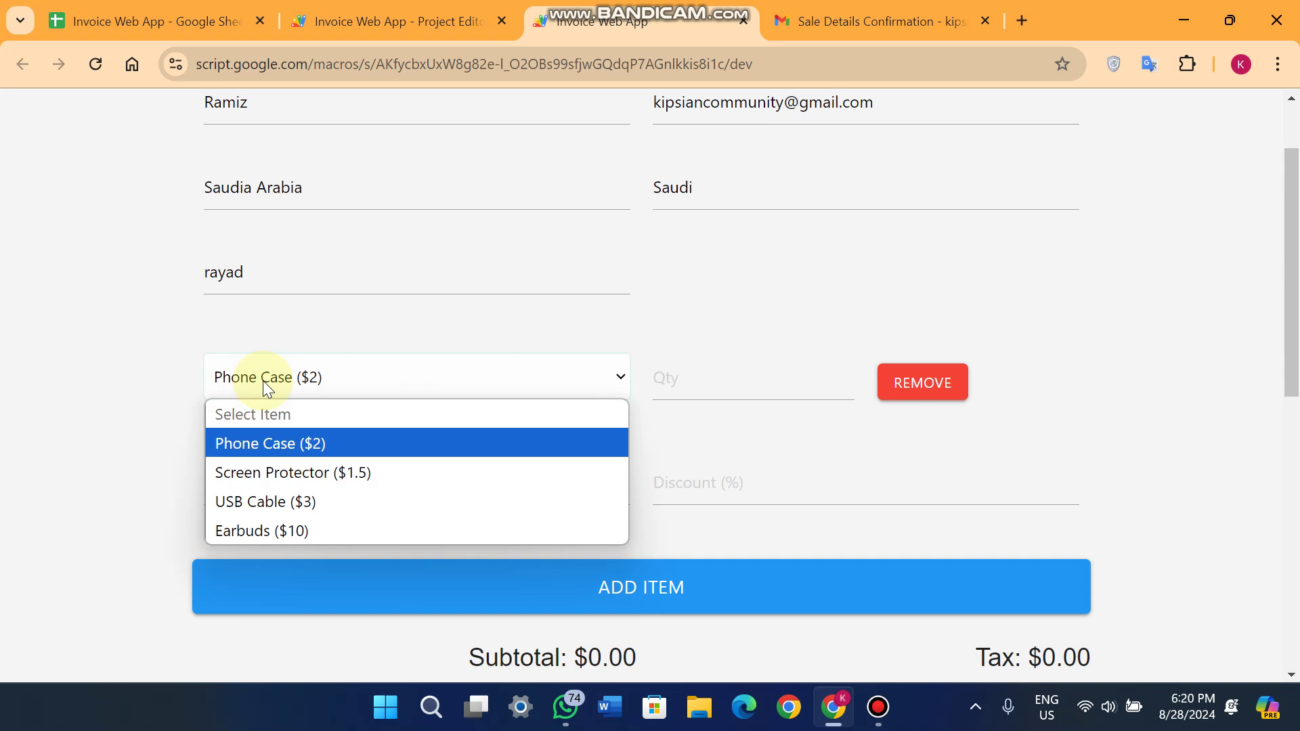
Keep Phone Case as the first item, with its quantity capped at 32 by stock.
click(302, 450)
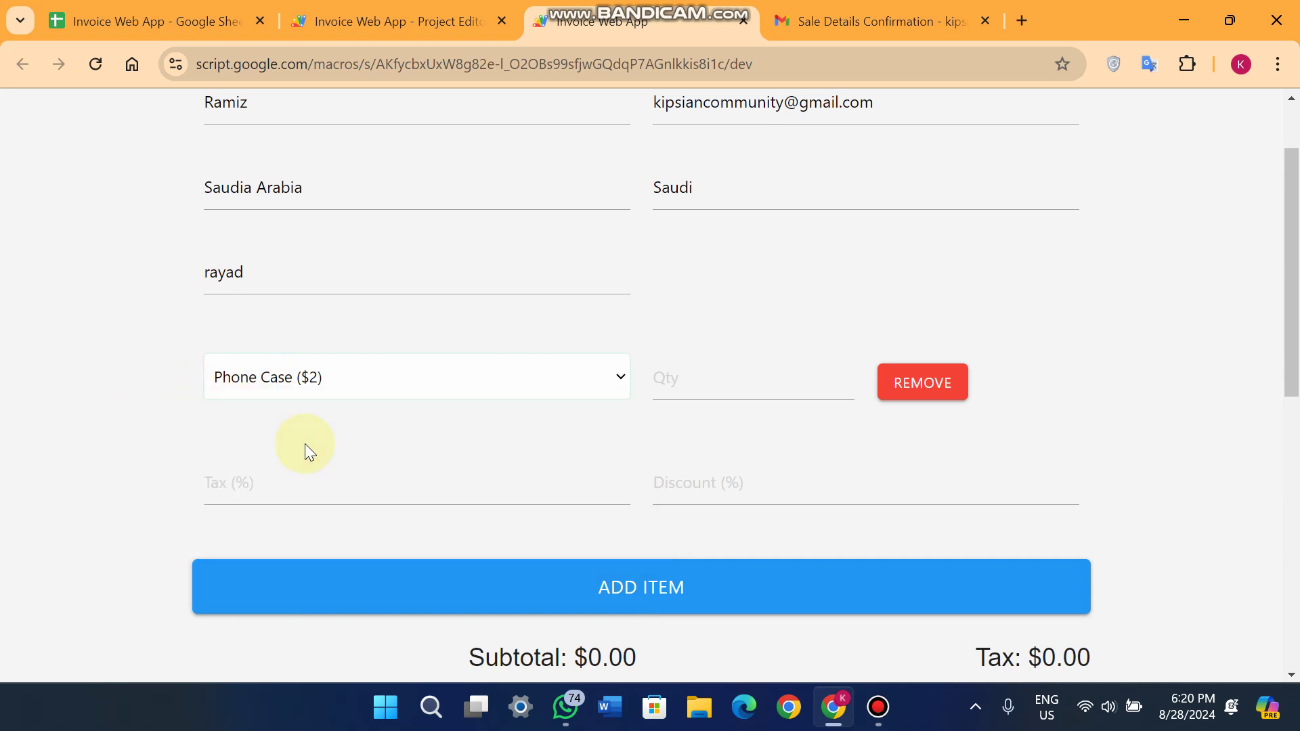
click(700, 385)
text(34)
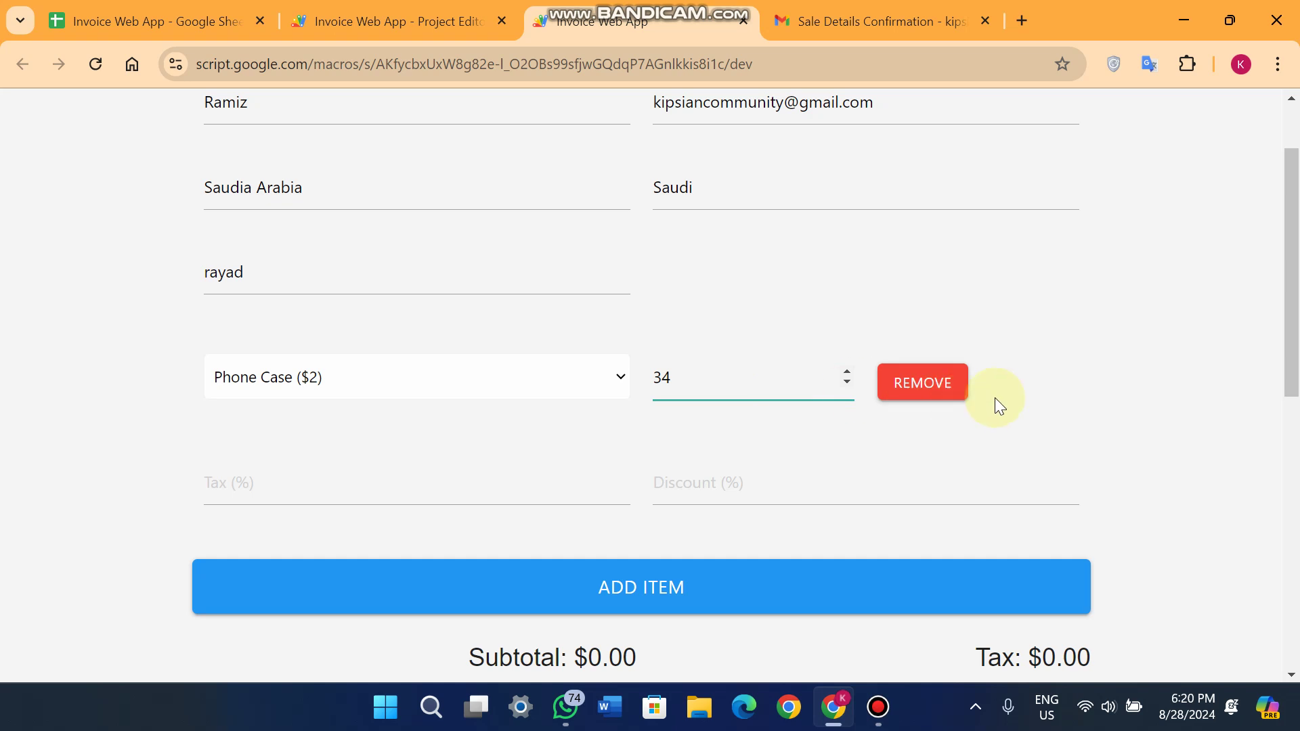
click(1002, 396)
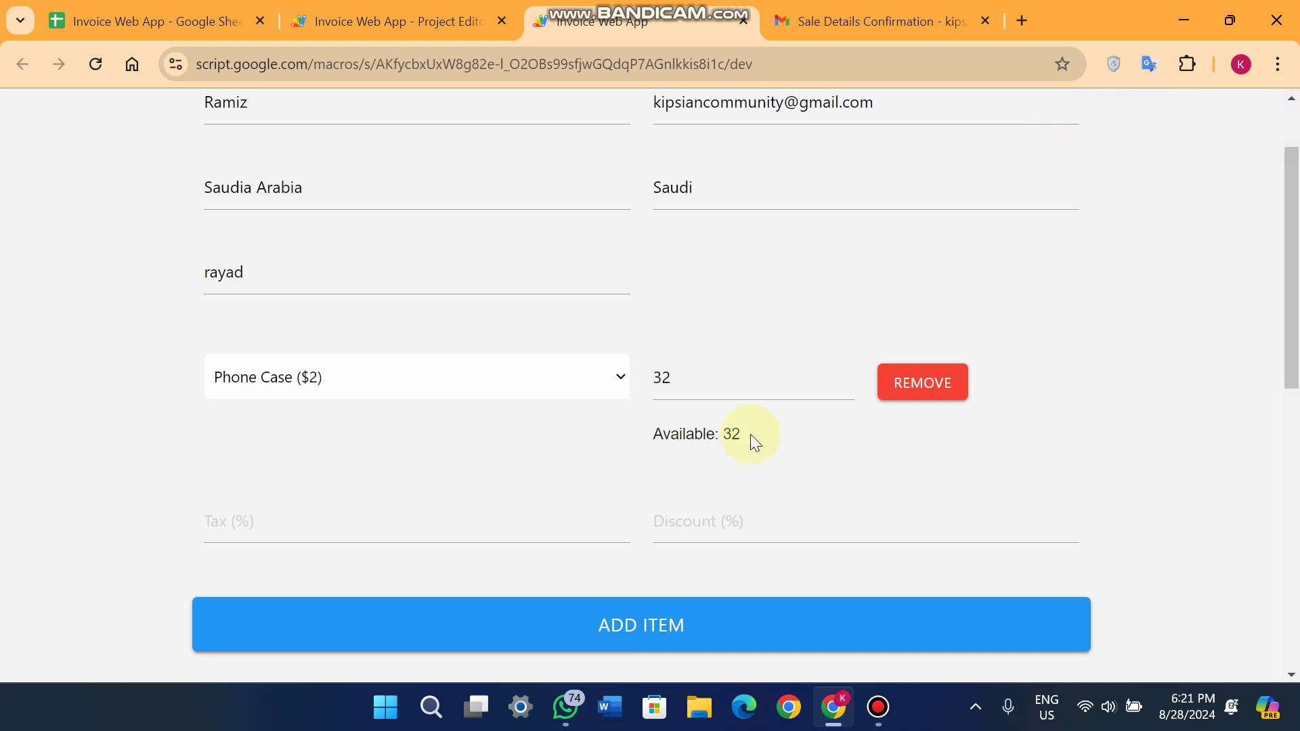
click(765, 362)
key(BackSpace)
text(33)
click(1072, 443)
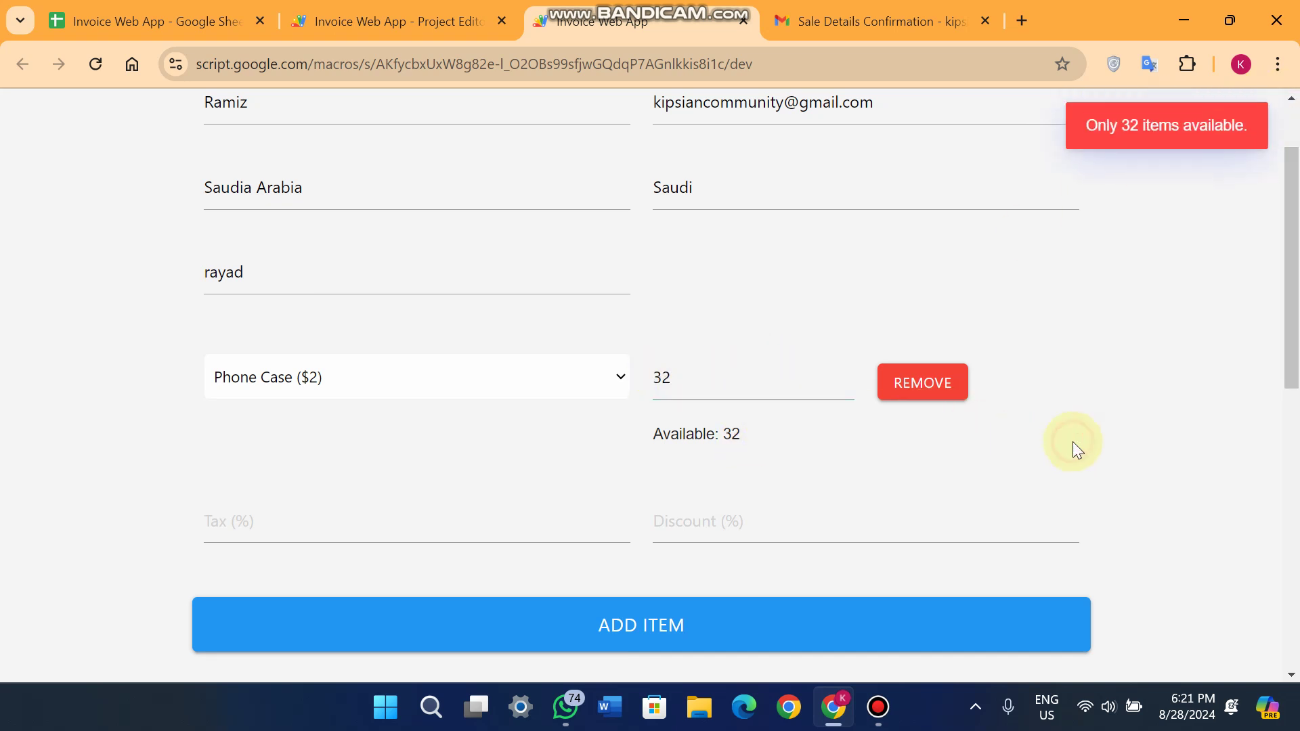
drag(674, 377, 654, 371)
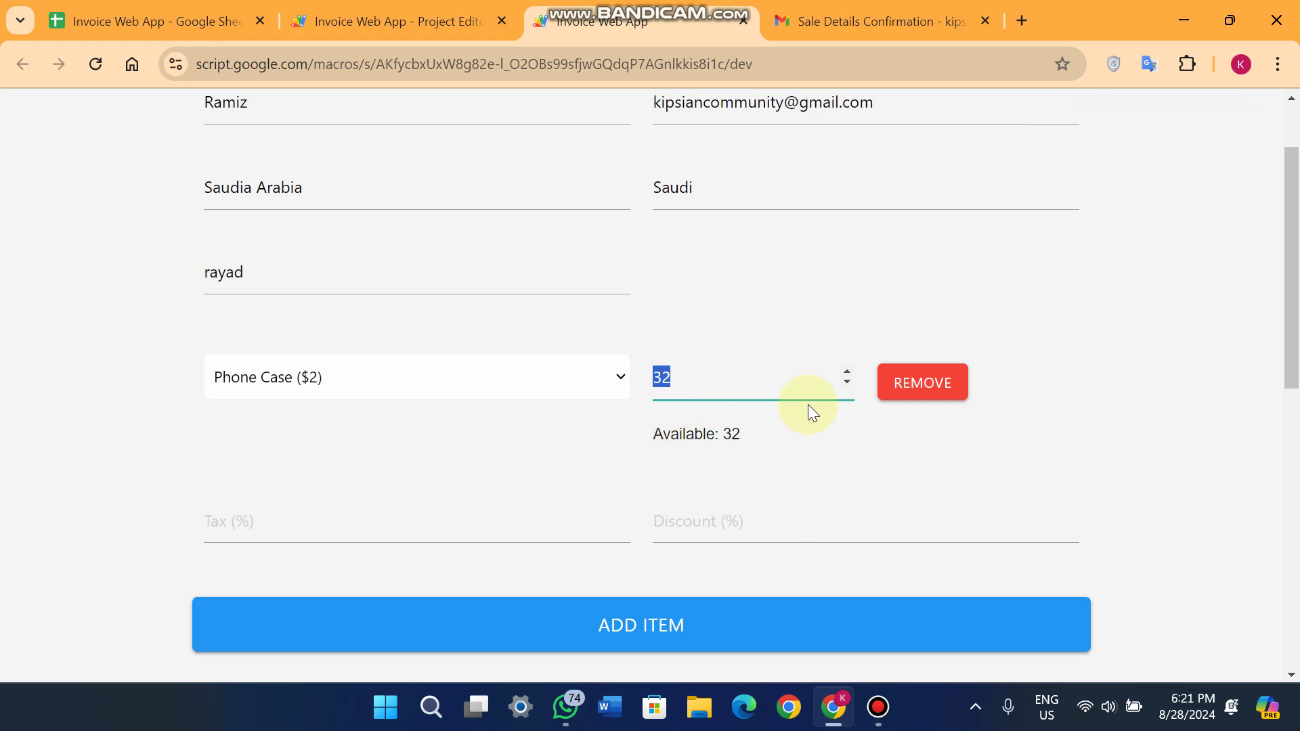
click(1048, 459)
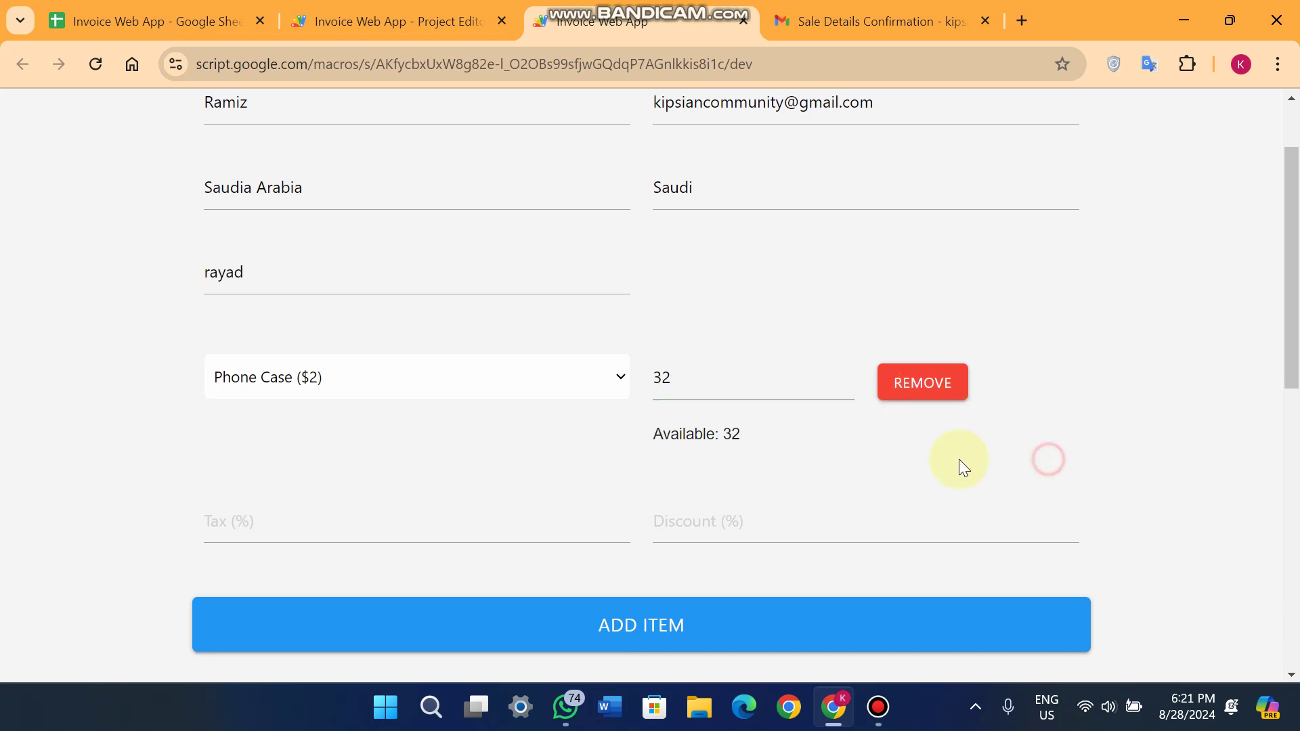
Add a Screen Protector line with quantity 500, noting 761 available.
scroll(528, 540, down, 1)
click(569, 536)
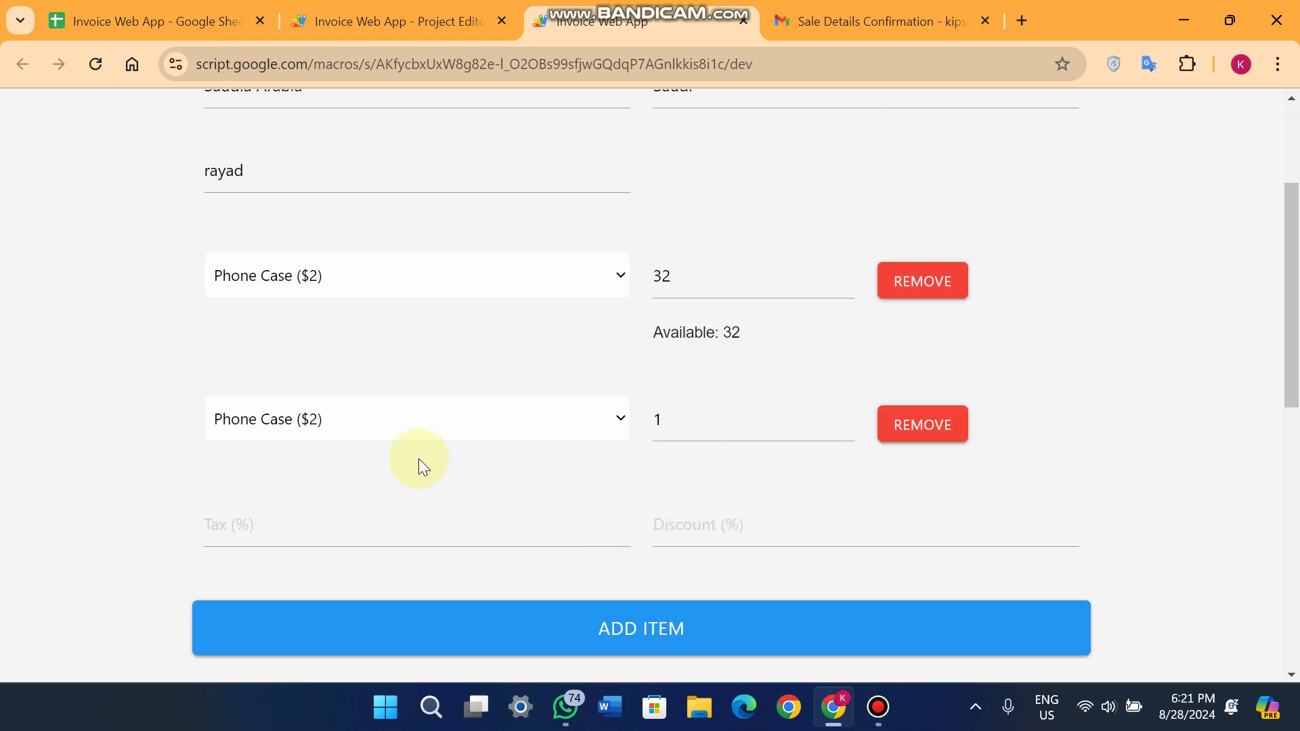
click(377, 424)
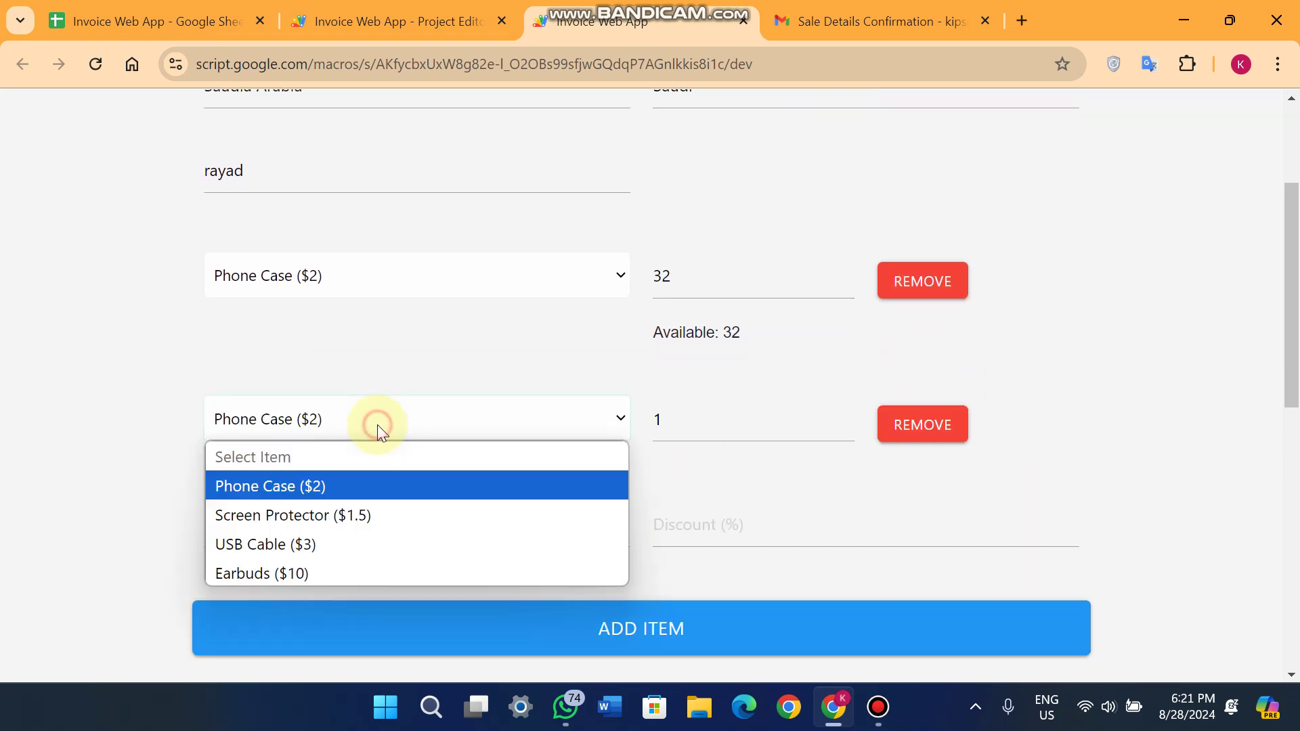
click(377, 510)
click(673, 428)
key(BackSpace)
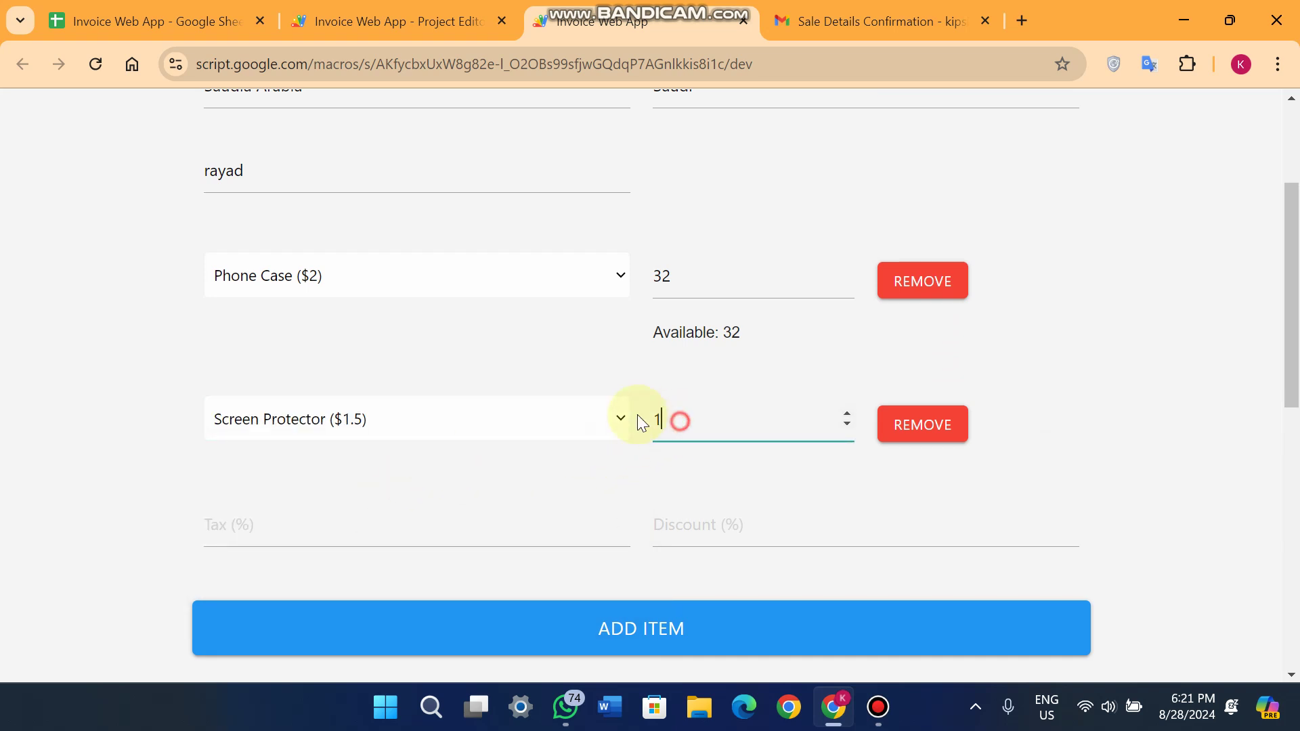
text(500)
click(1141, 416)
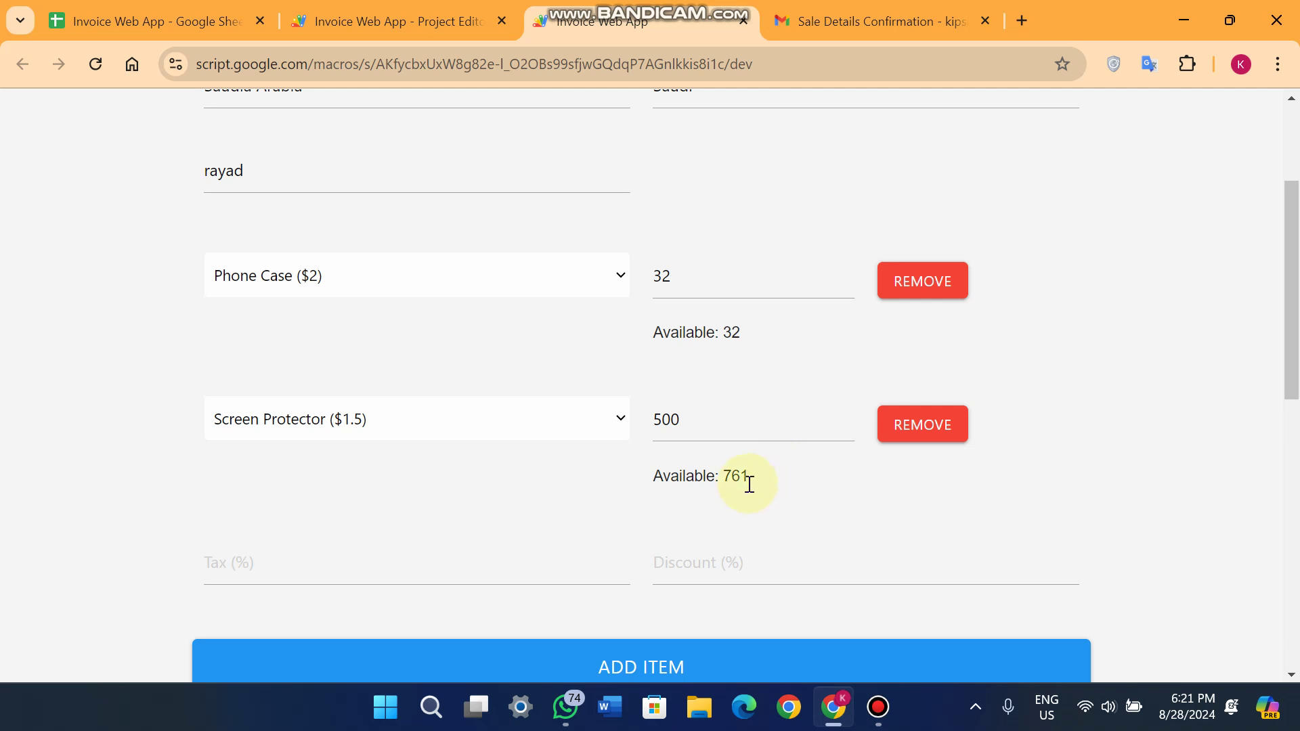
drag(750, 483, 619, 482)
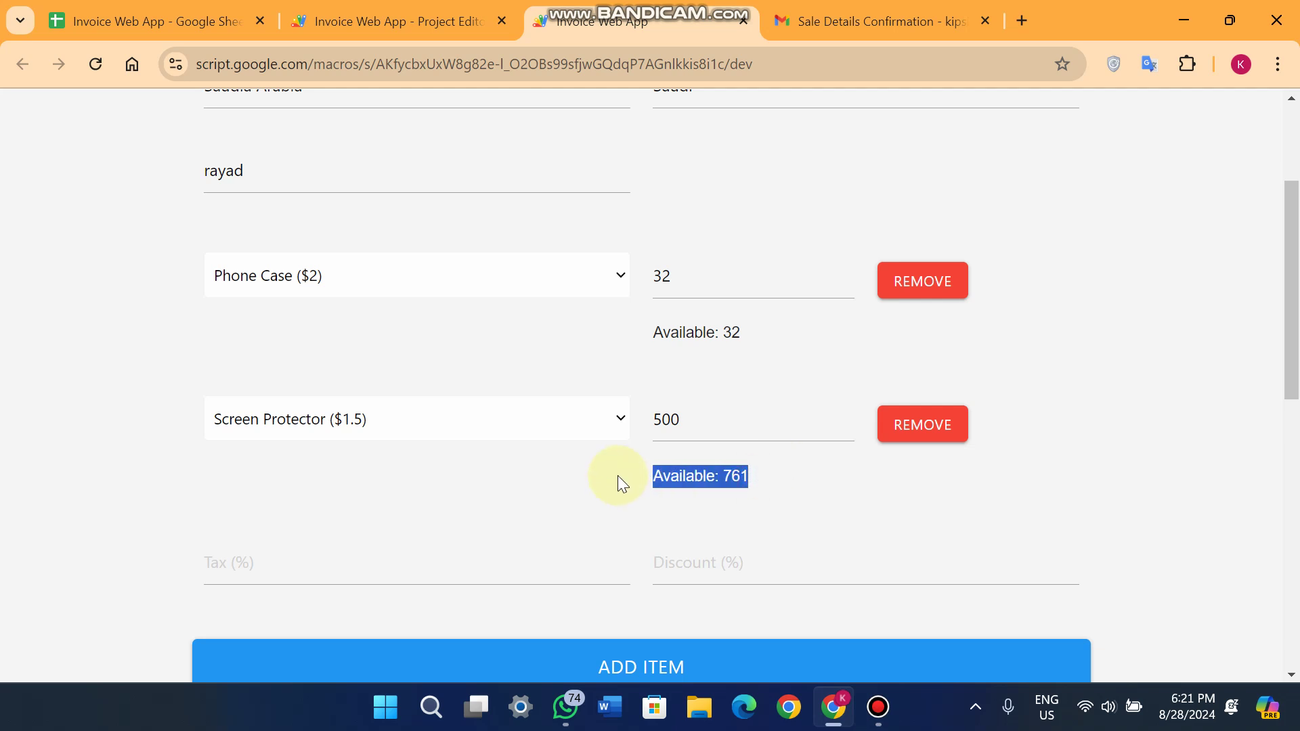
Add an Earbuds line with quantity 150, making the subtotal $2314.00.
scroll(740, 340, down, 3)
click(624, 473)
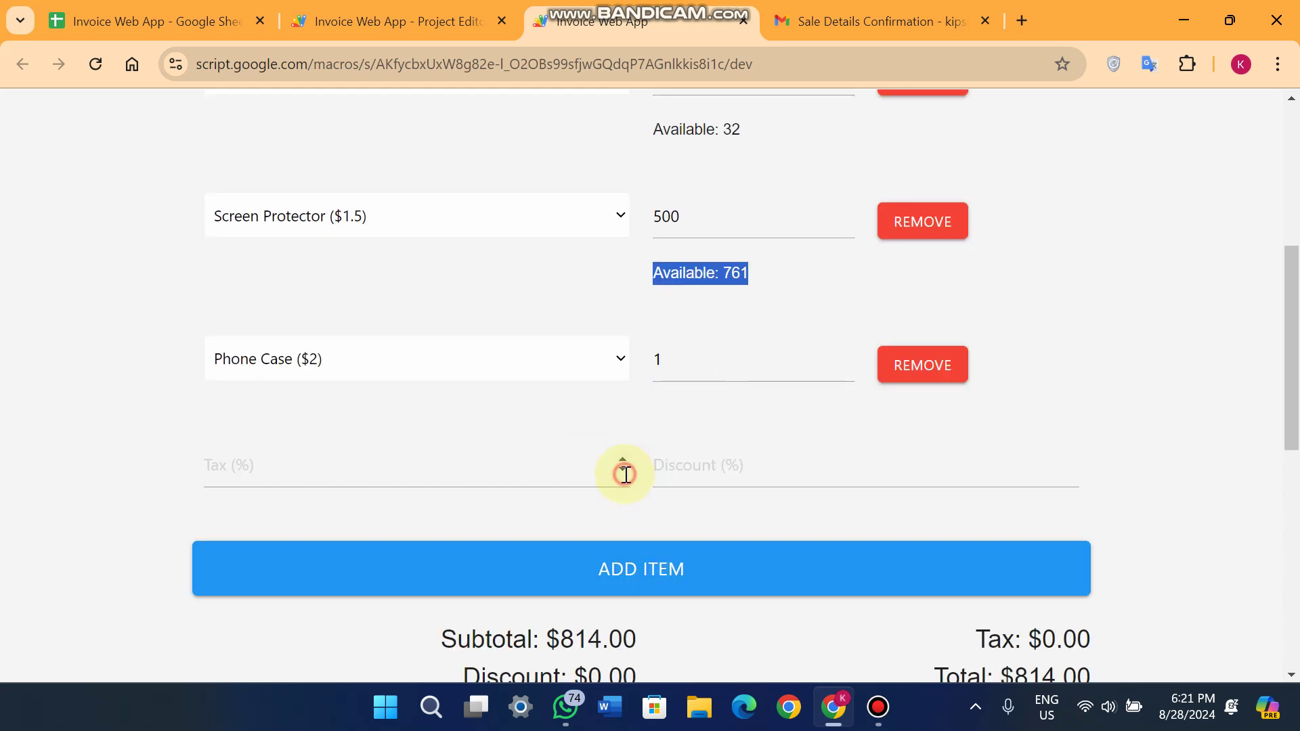
click(318, 360)
click(354, 515)
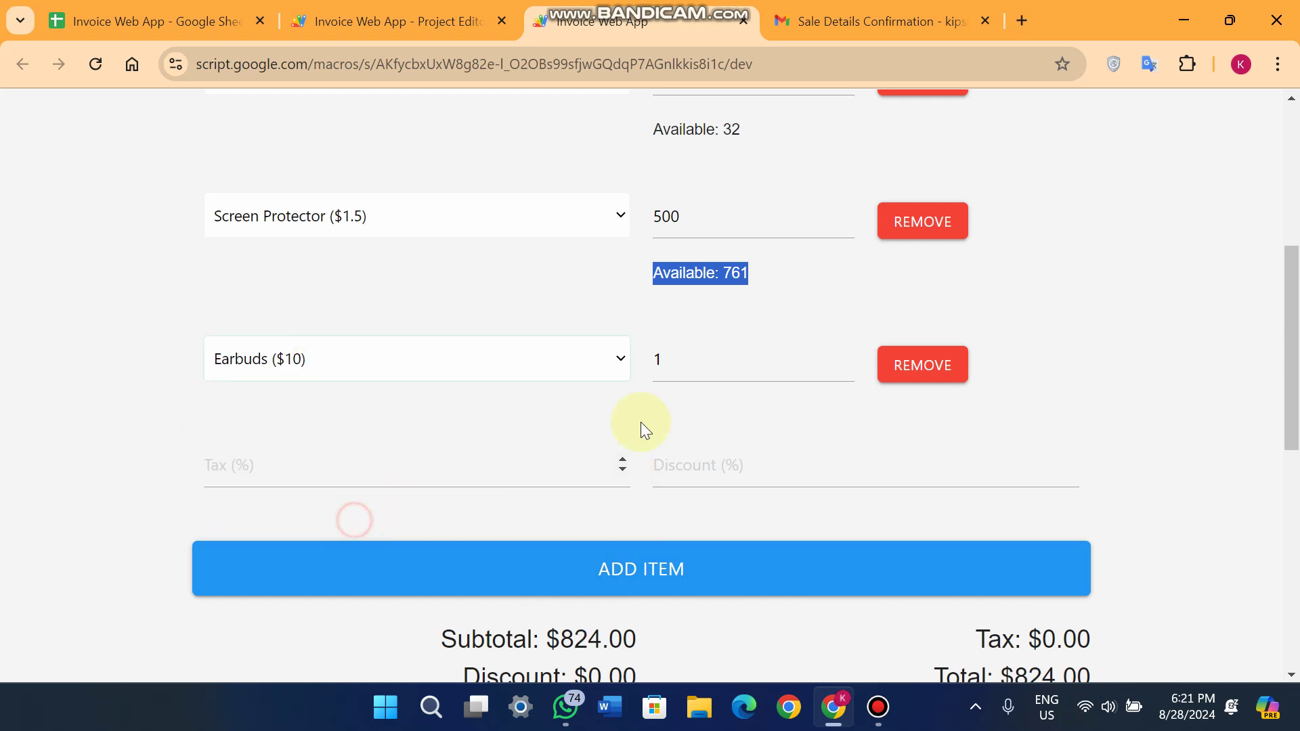
click(710, 359)
text(0)
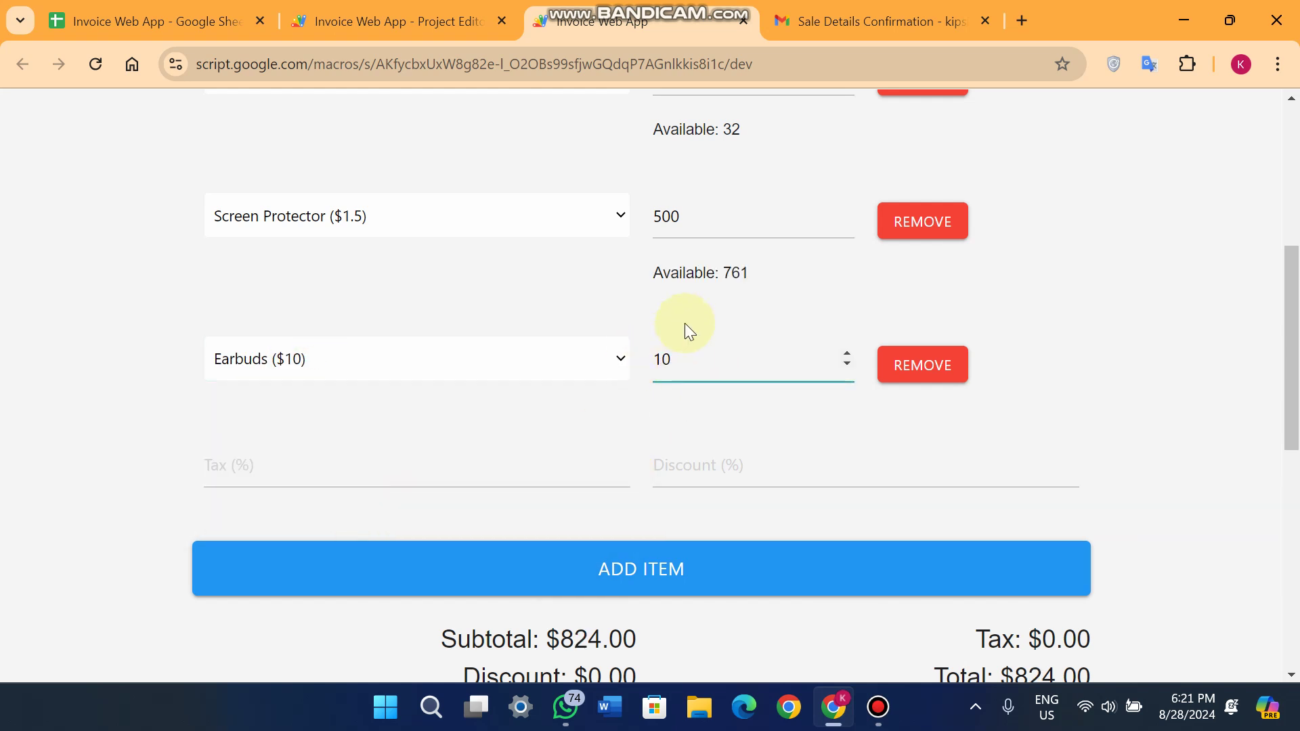
key(BackSpace)
text(50)
click(1102, 351)
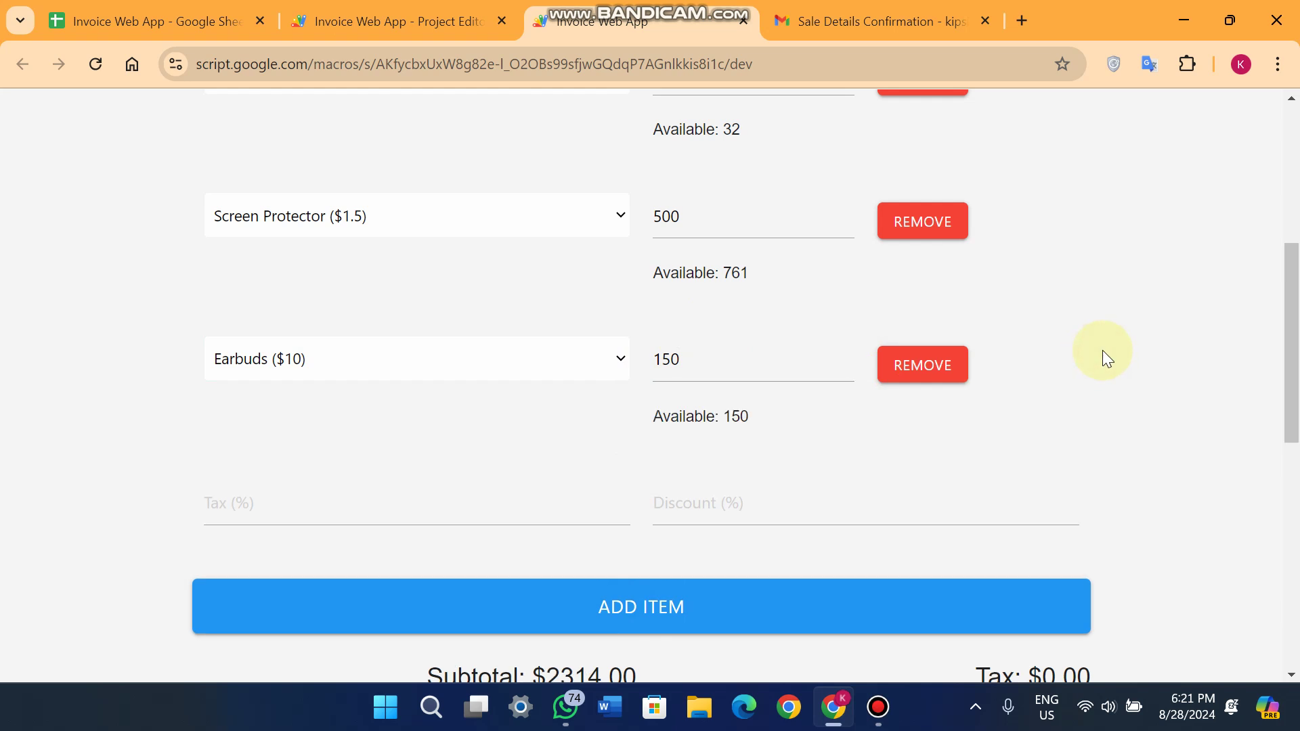
click(209, 498)
scroll(291, 467, down, 3)
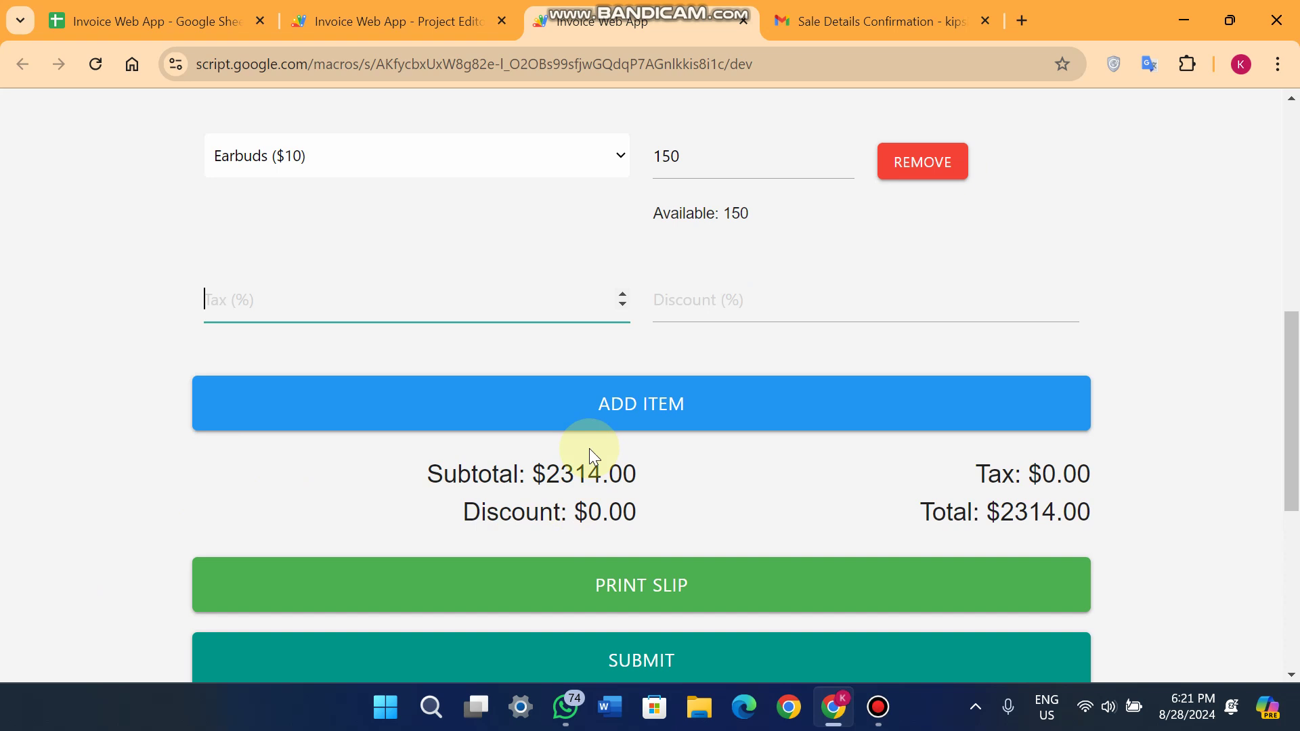
scroll(644, 369, up, 3)
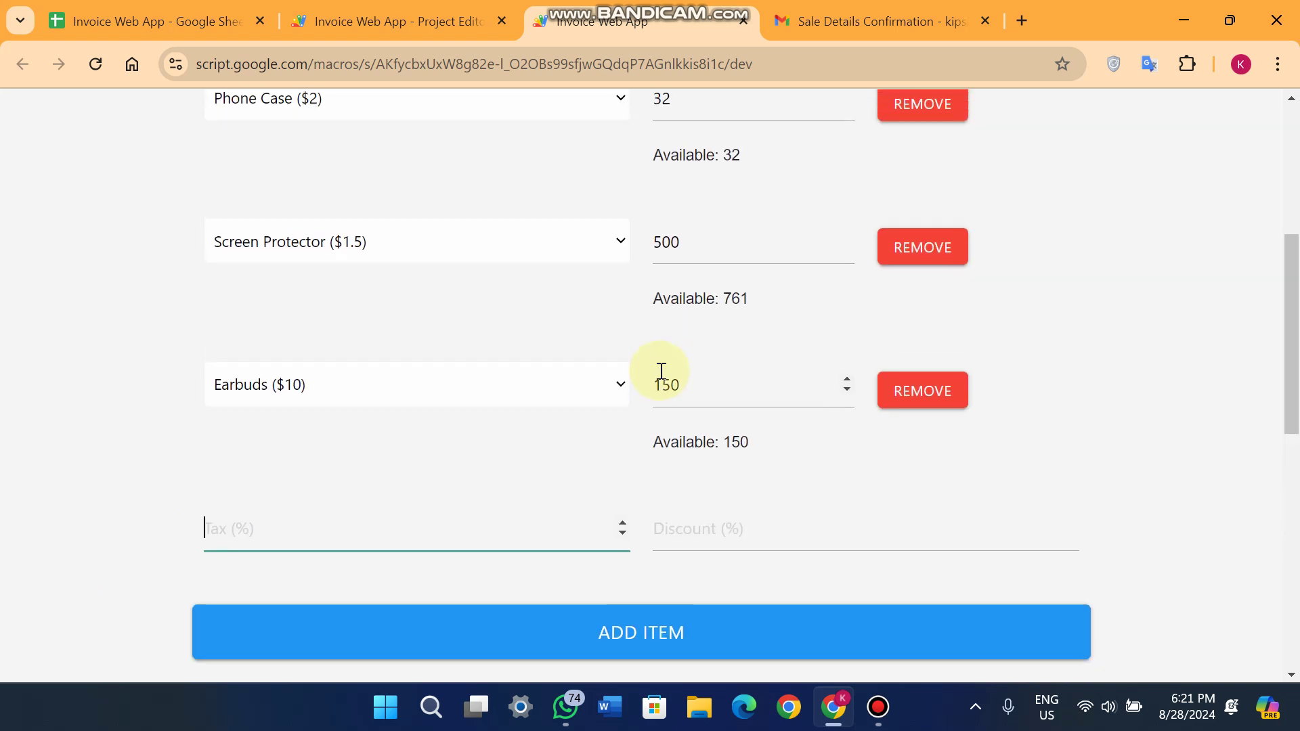
scroll(661, 371, up, 1)
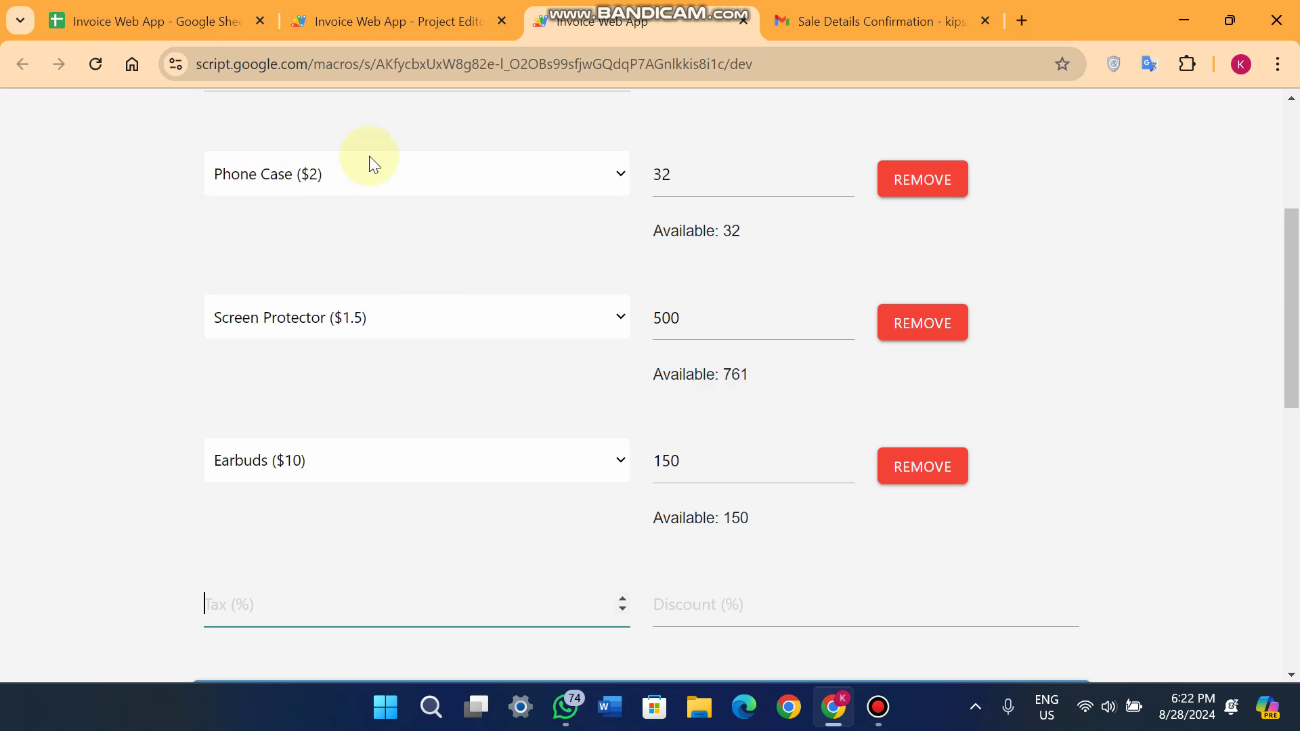
scroll(421, 266, down, 4)
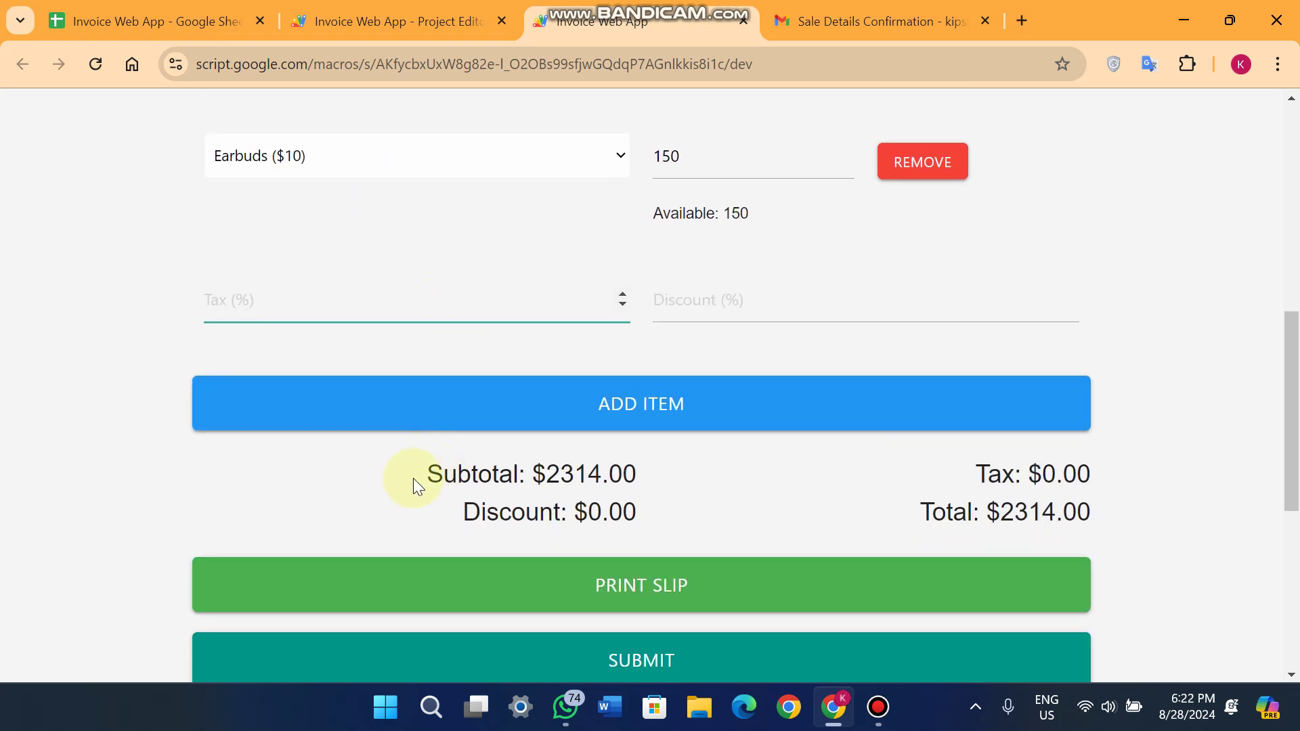
drag(413, 478, 629, 473)
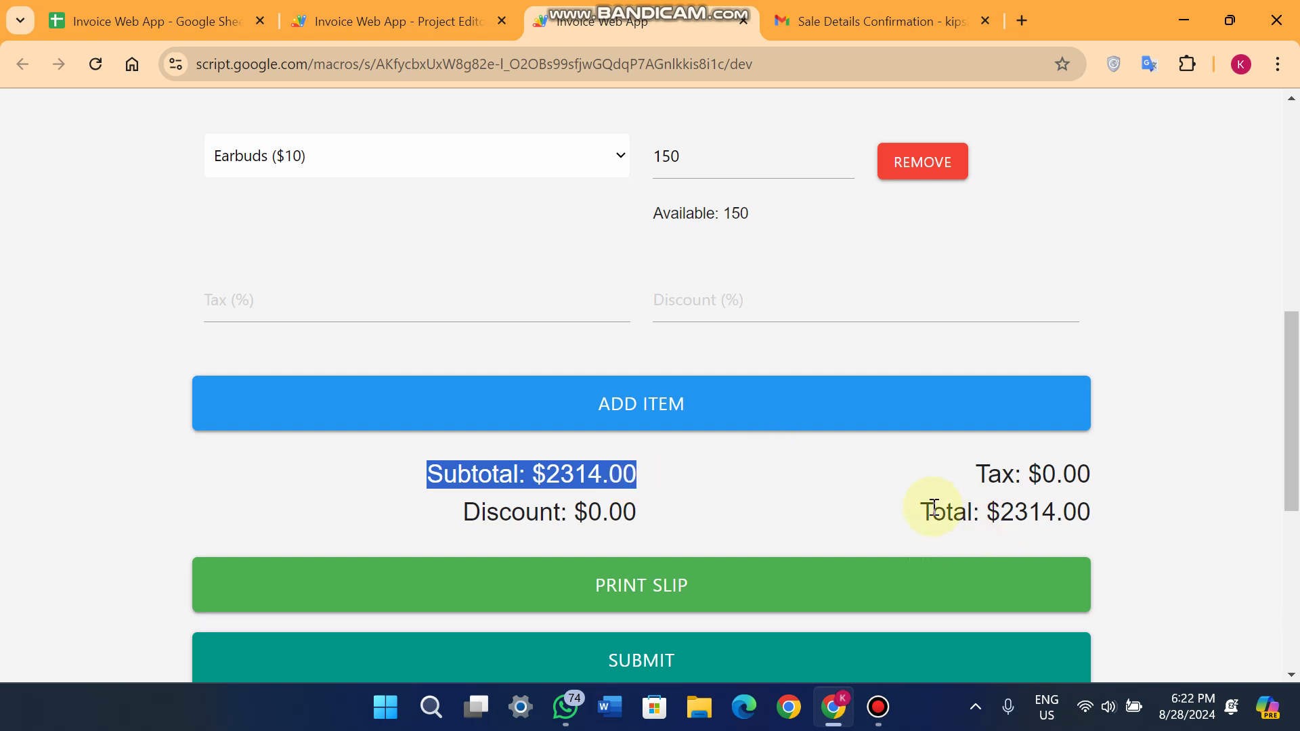
drag(929, 512, 1104, 513)
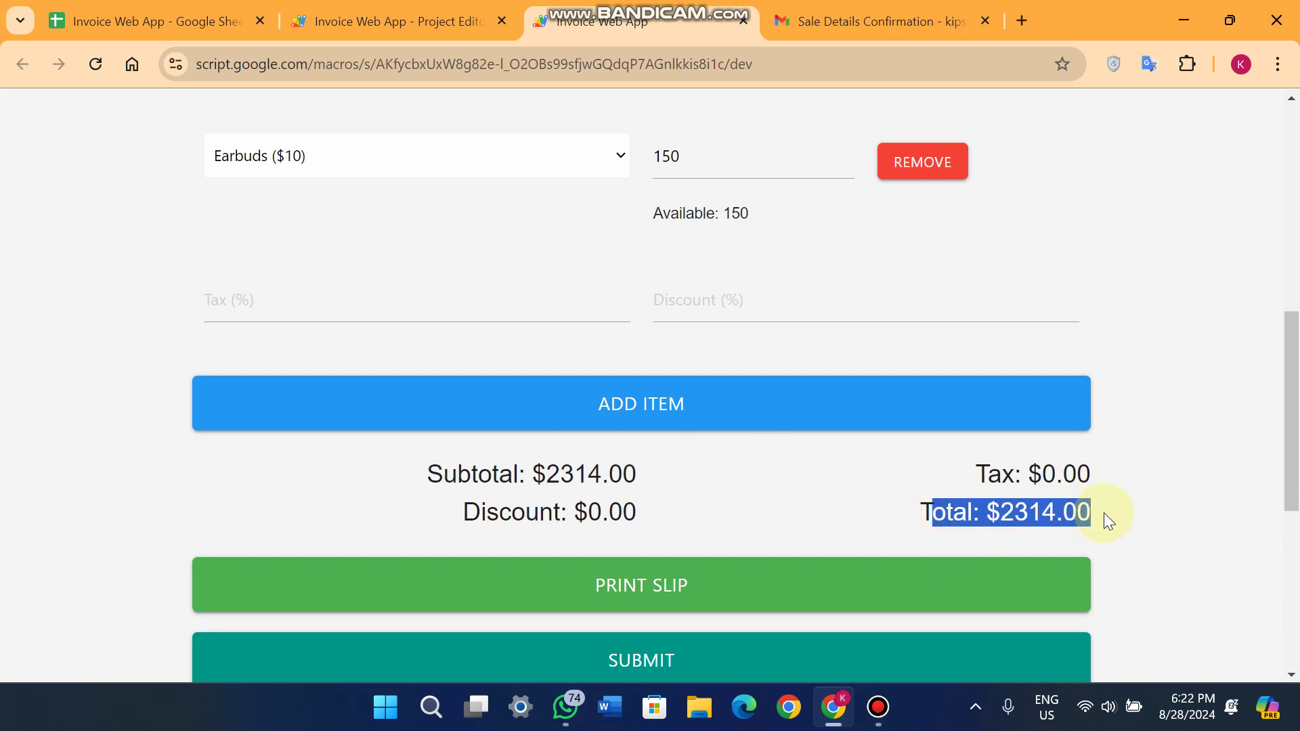
click(257, 299)
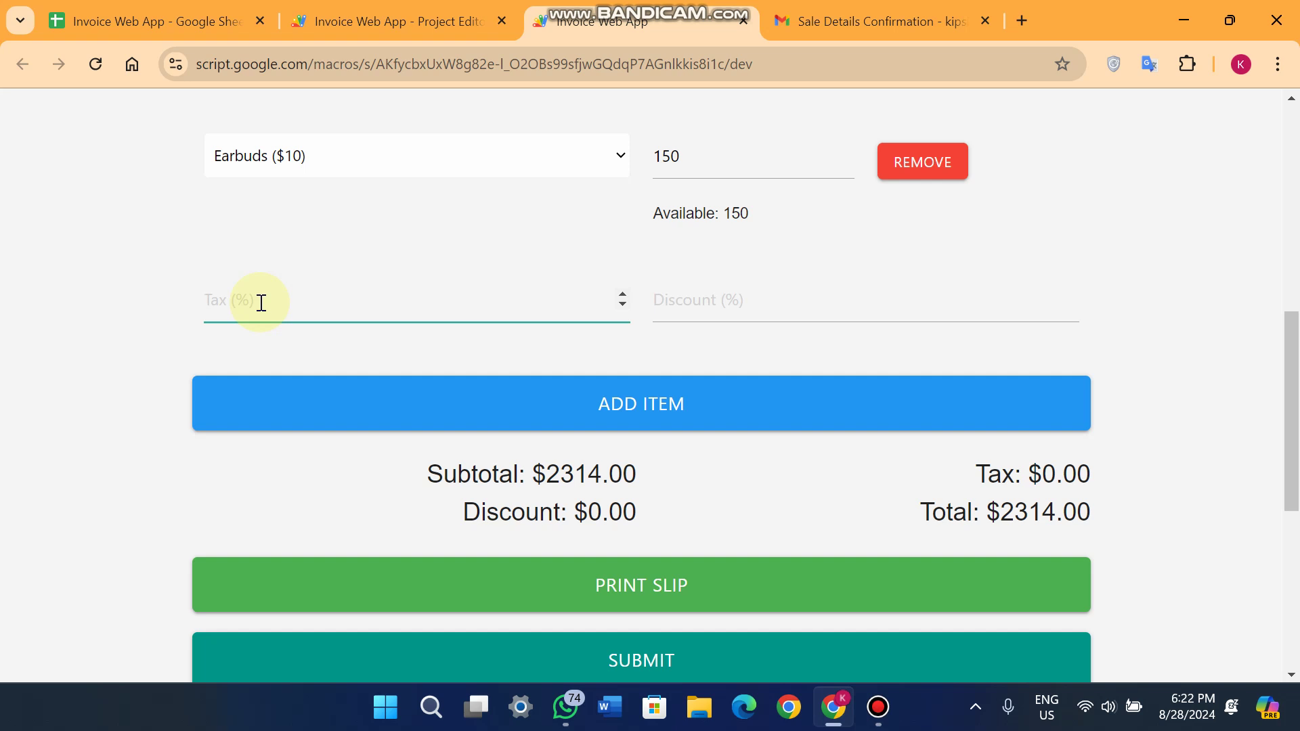
Apply 18% tax, raising the total to $2730.52.
text(18)
click(127, 337)
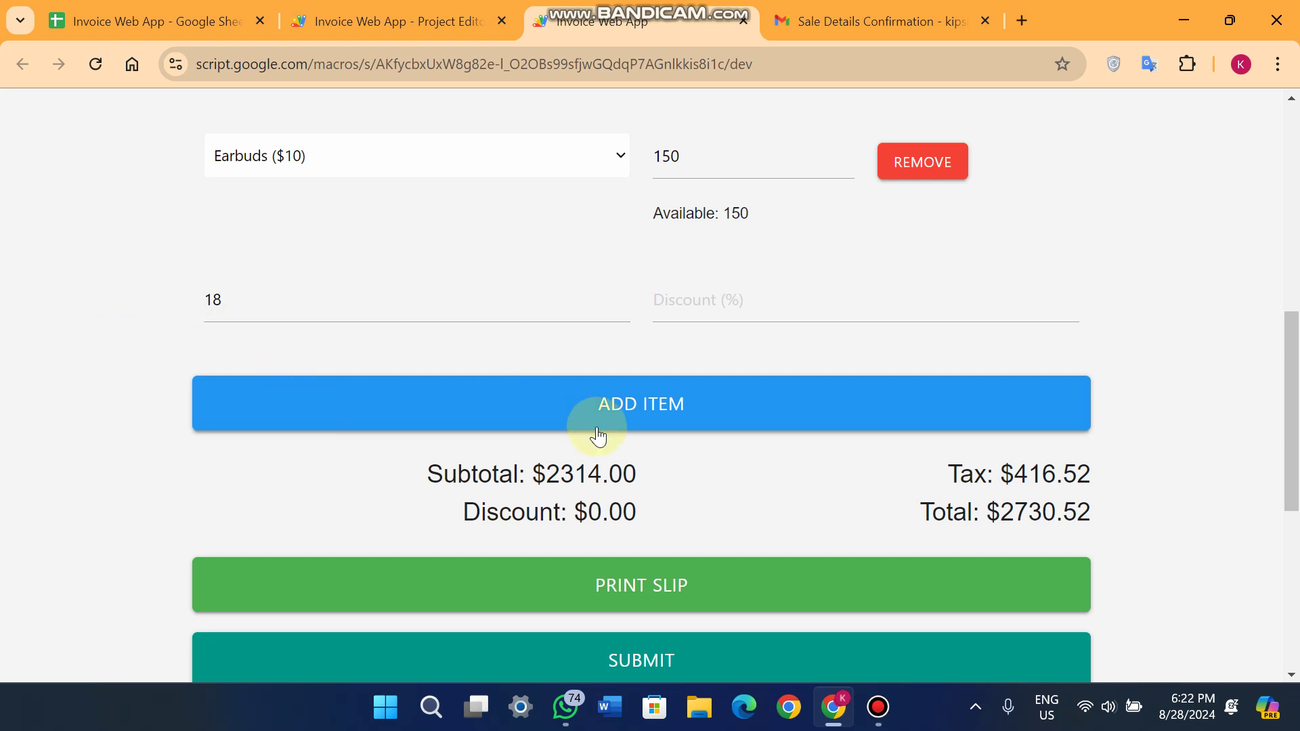
drag(933, 509, 1099, 522)
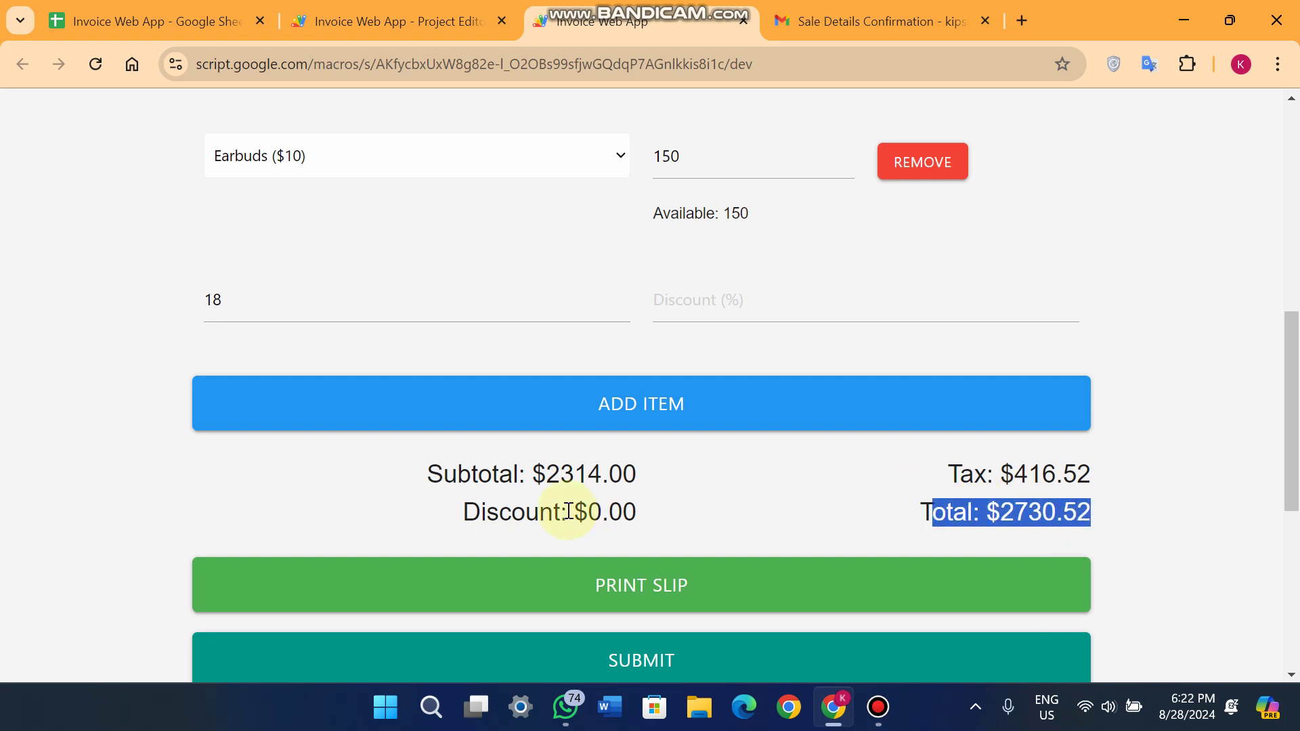
drag(389, 476, 646, 465)
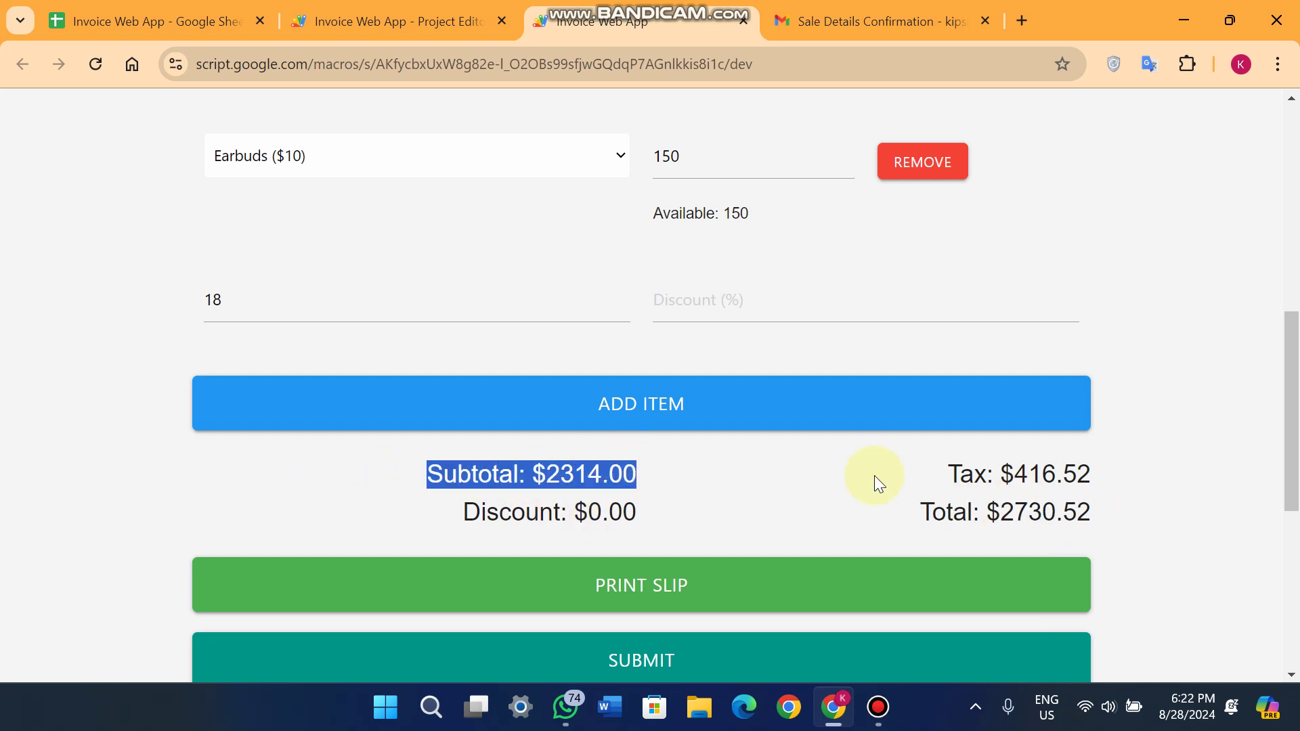
click(1097, 474)
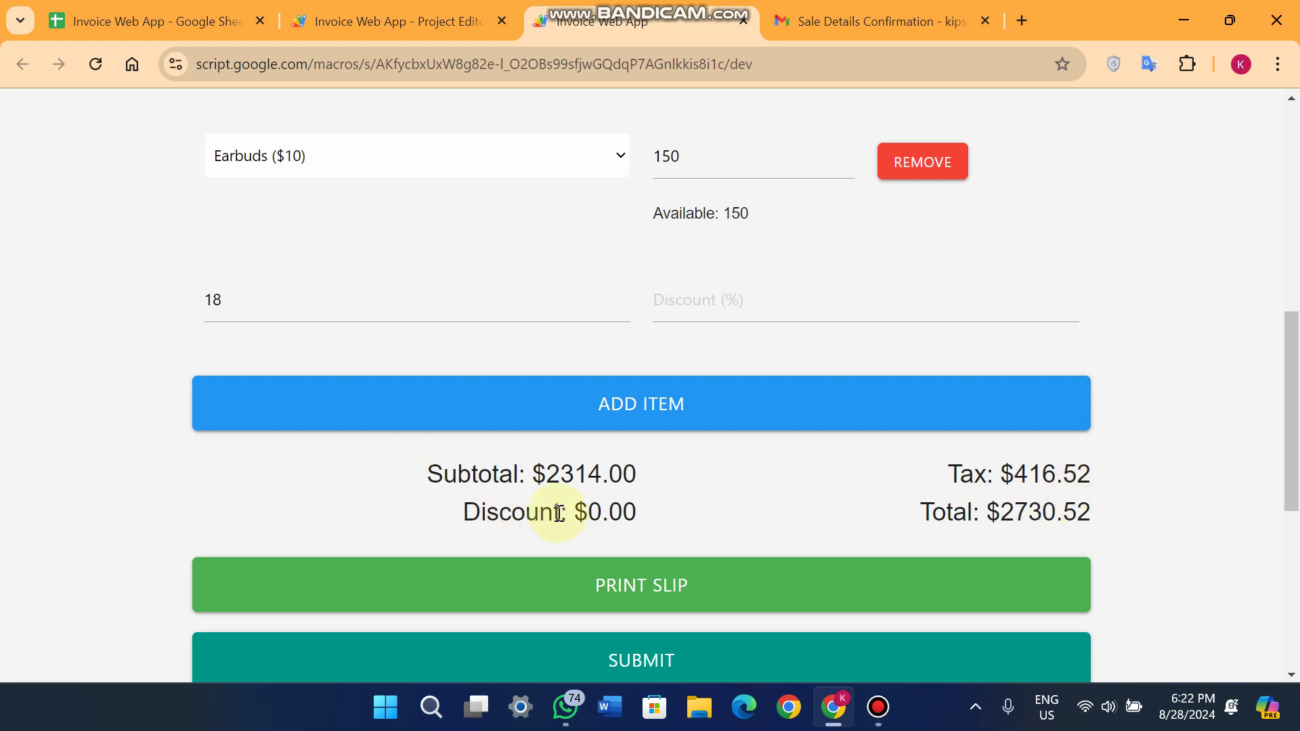
Enter a 2% discount so the discount reads $46.28 and the total $2684.24.
click(667, 304)
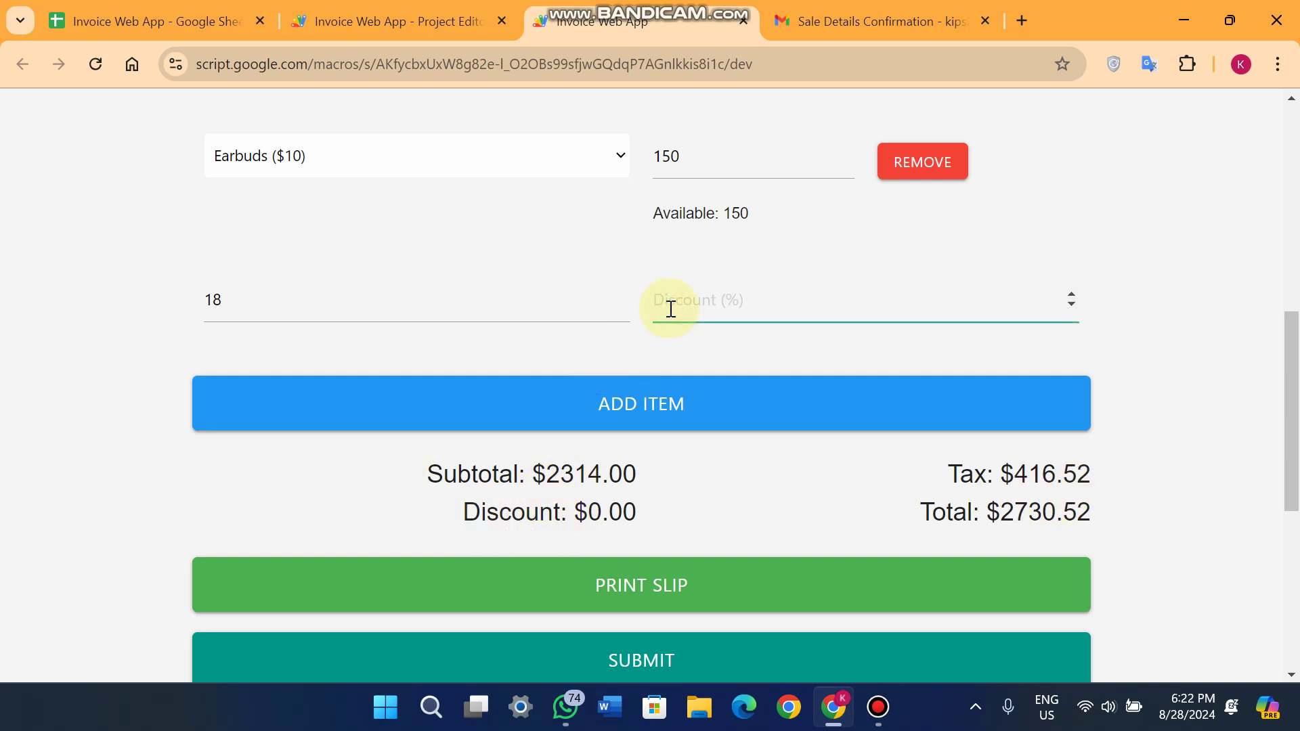
text(2)
click(169, 377)
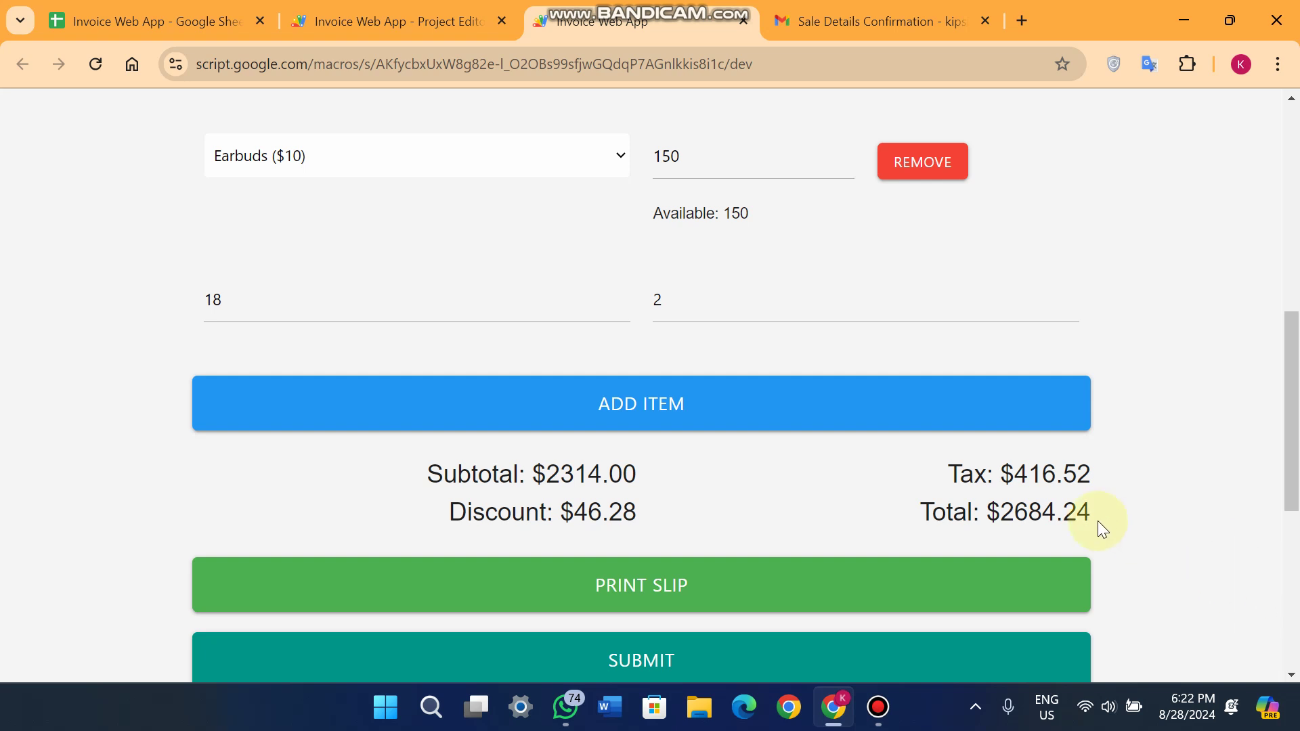
Submit the $2684.24 sale and get the 'Sale data submitted successfully!' confirmation.
scroll(899, 413, down, 6)
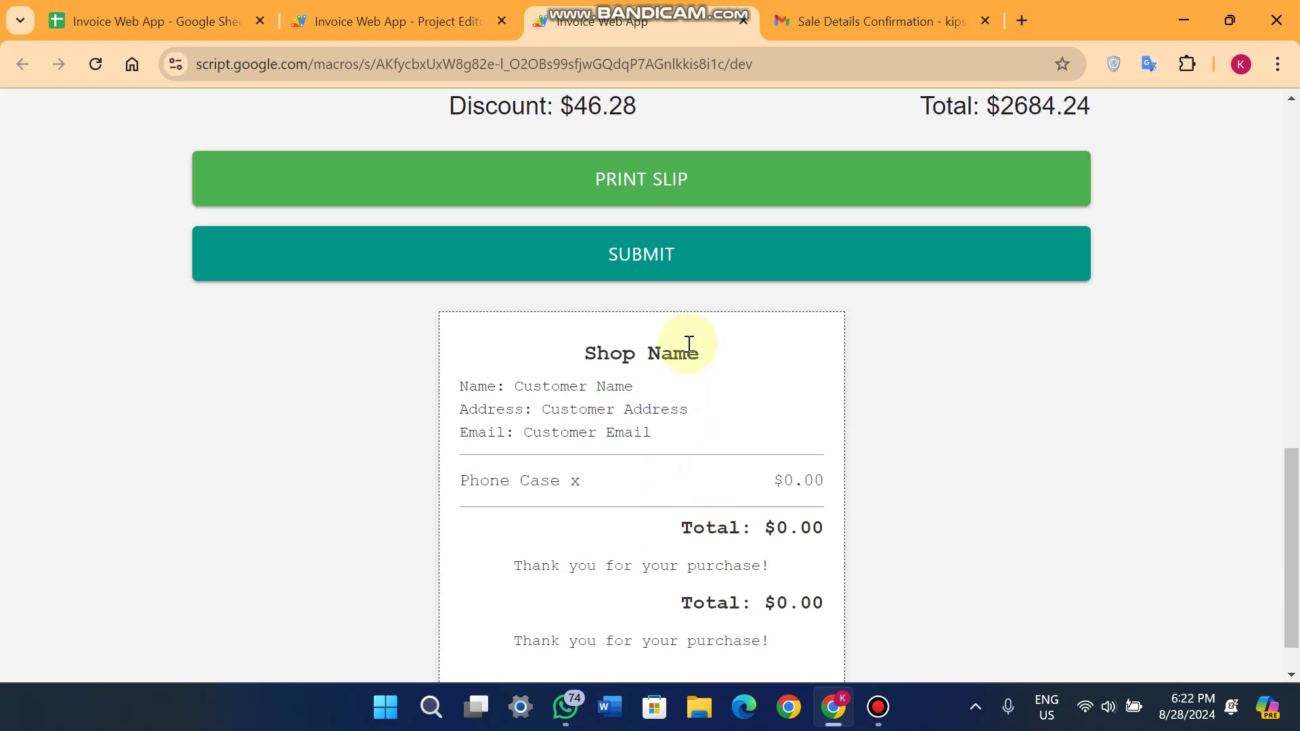
scroll(648, 309, up, 6)
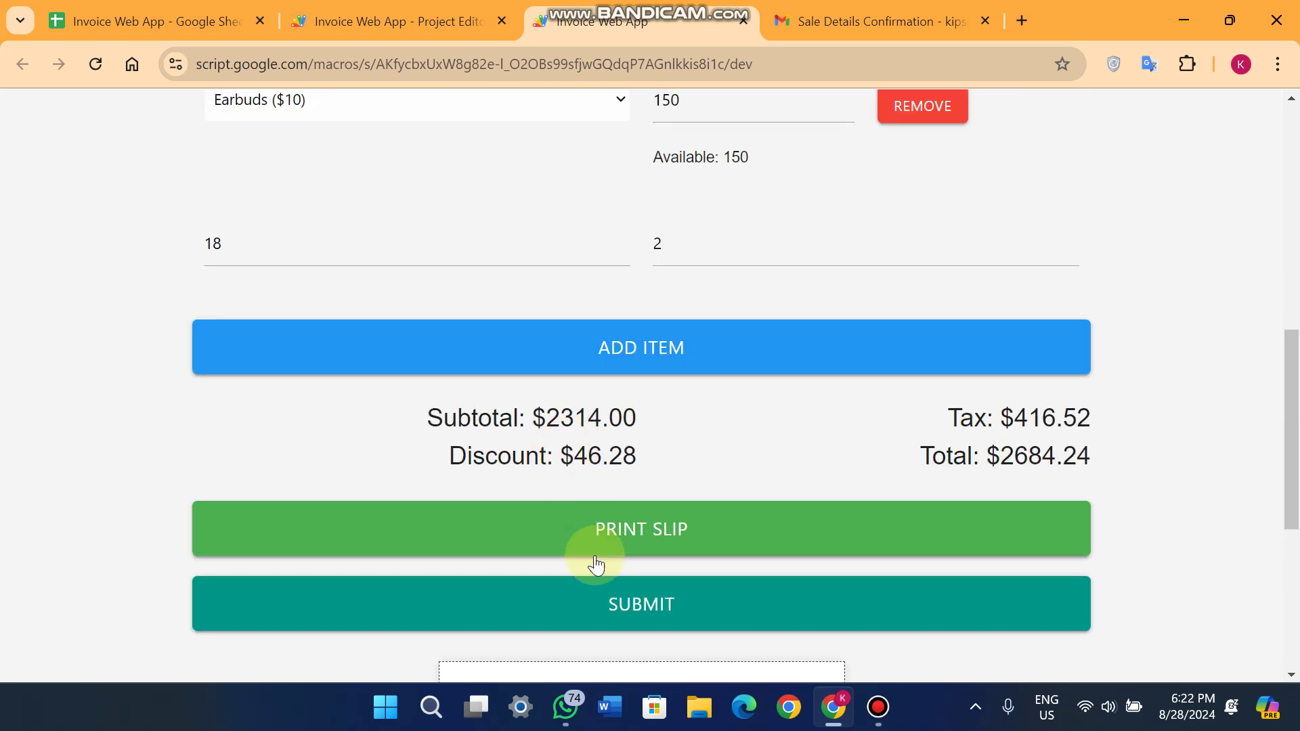
click(646, 616)
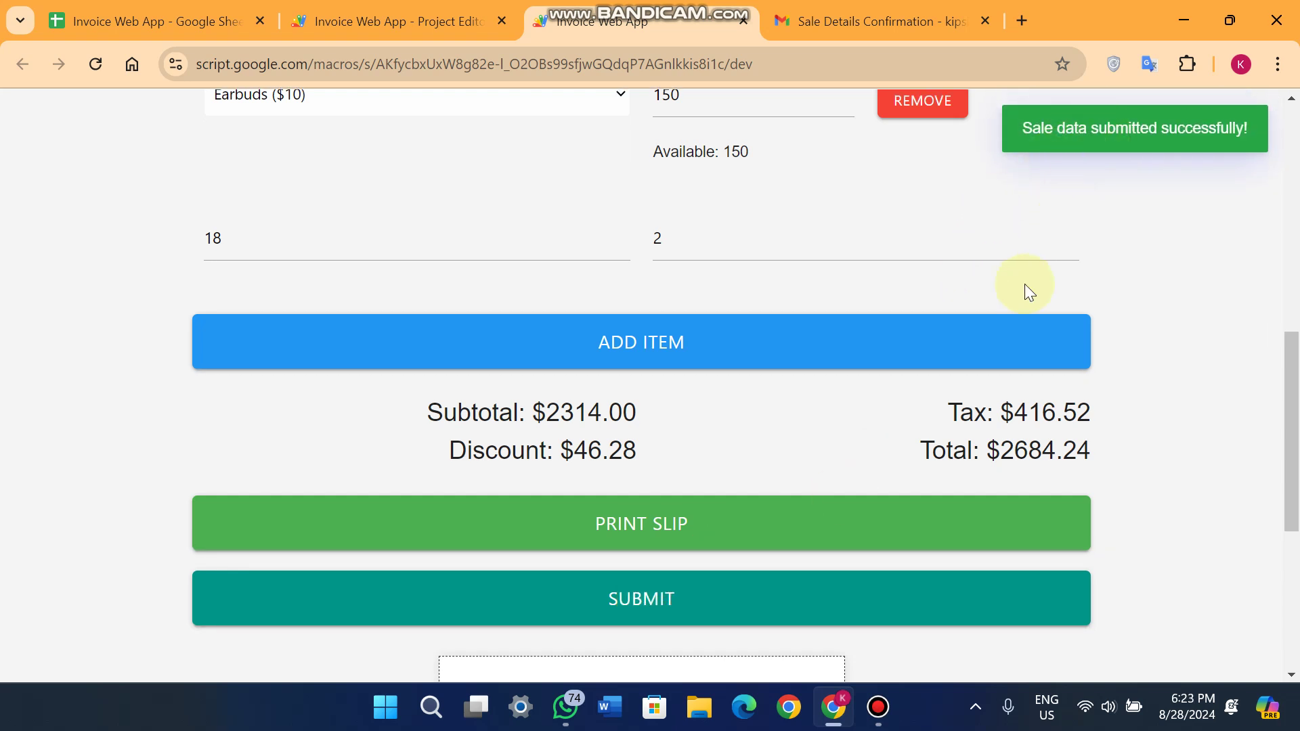
scroll(1025, 283, up, 8)
scroll(1024, 283, down, 6)
scroll(1025, 283, down, 8)
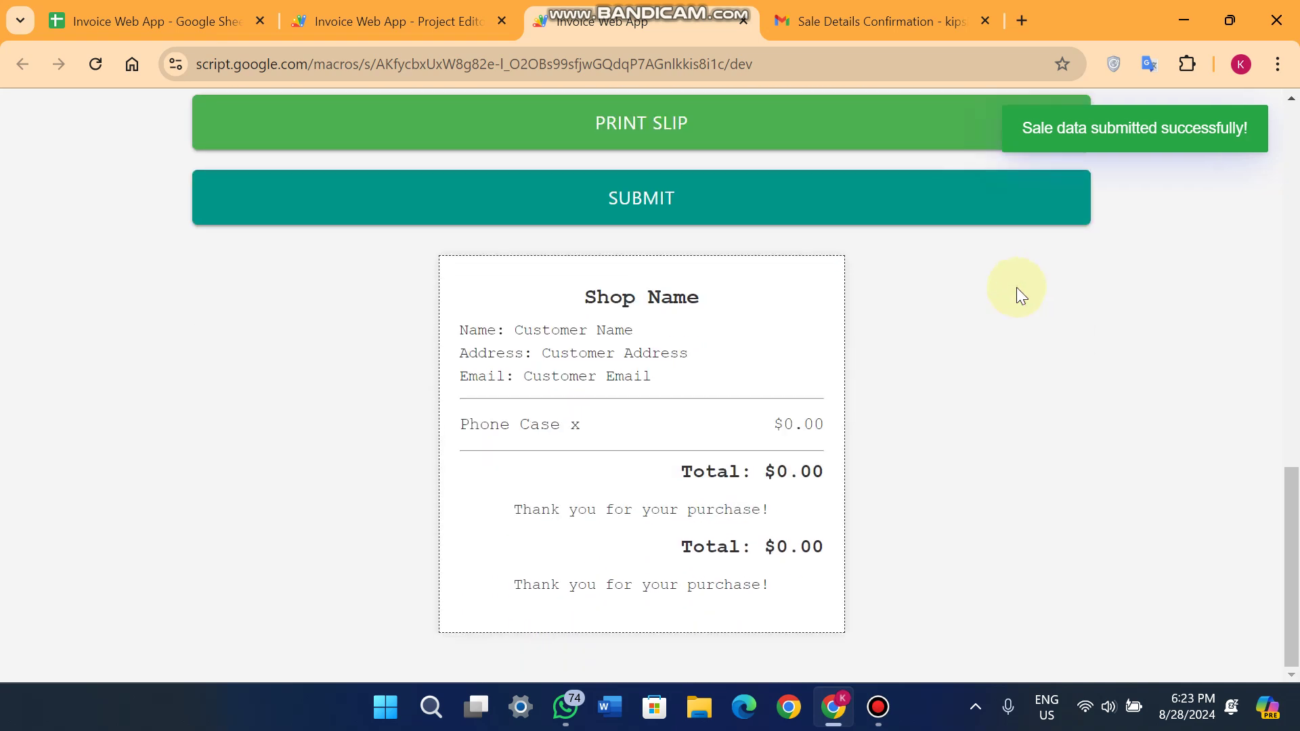
click(641, 124)
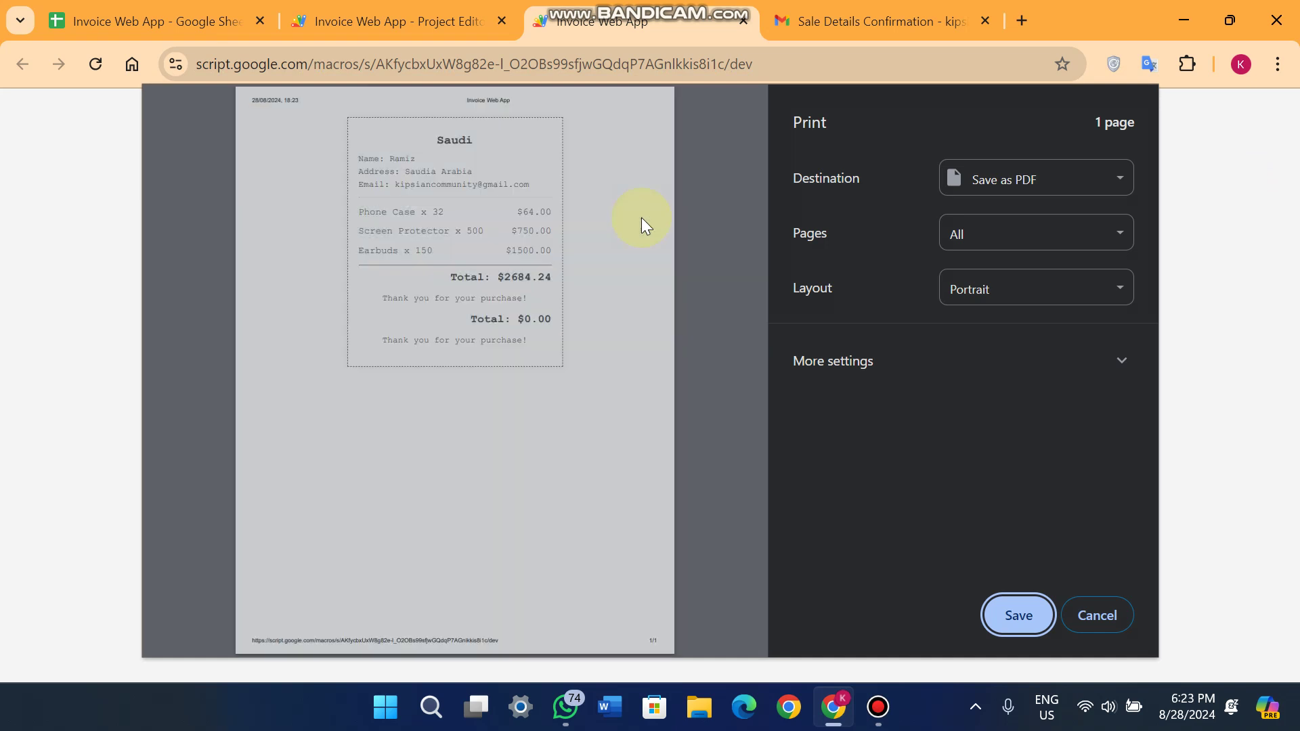
scroll(531, 265, up, 5)
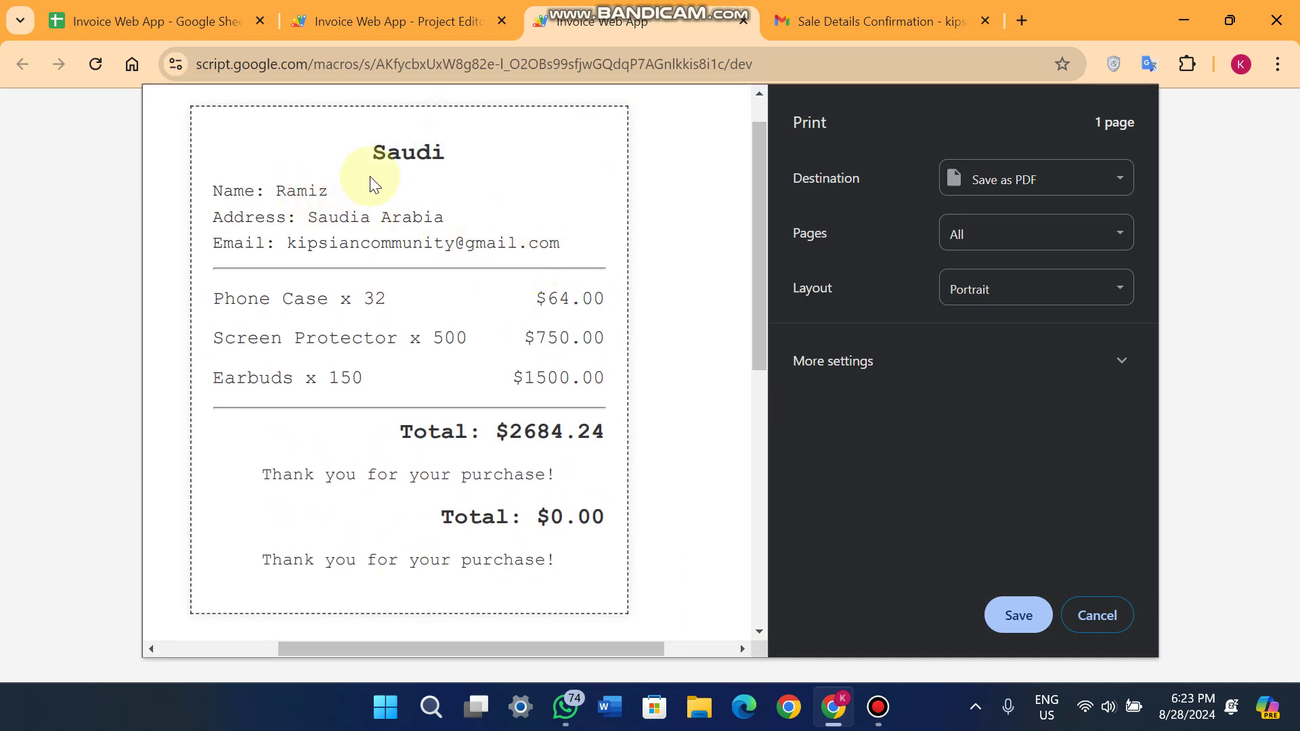
drag(456, 155, 305, 160)
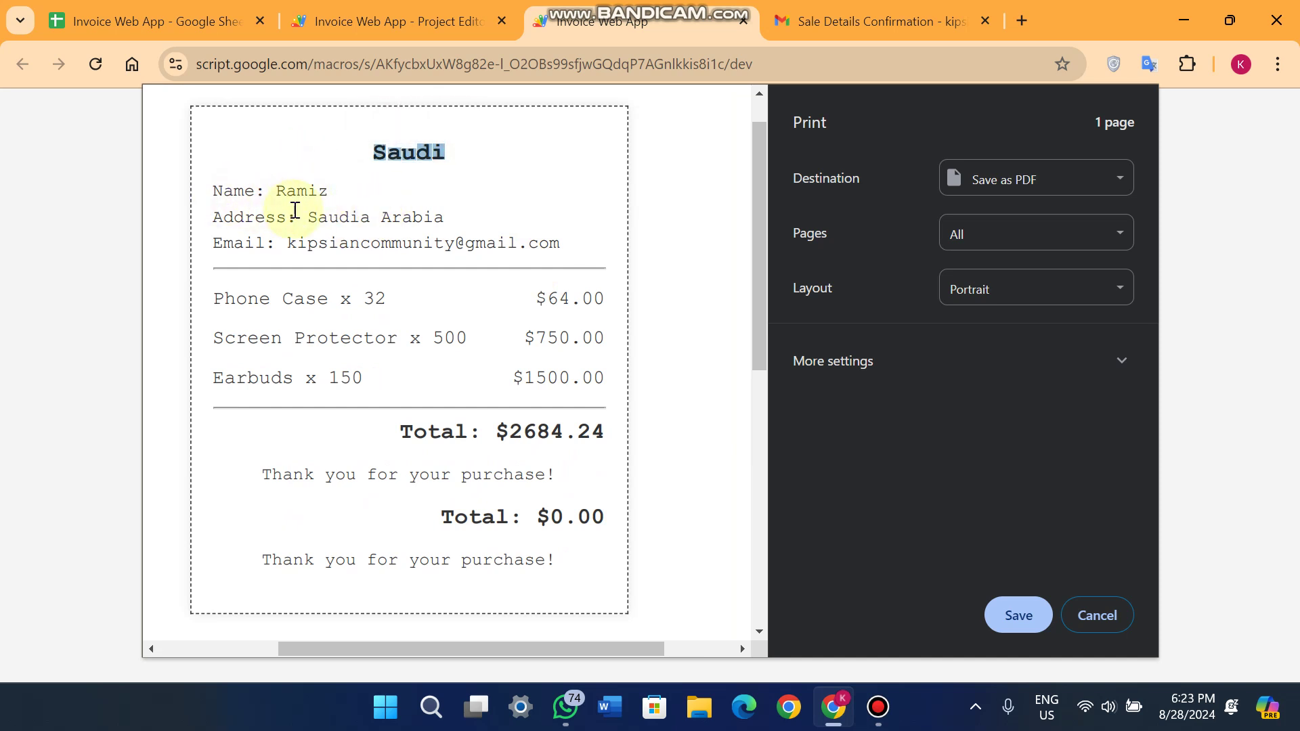
drag(296, 217, 513, 240)
click(563, 243)
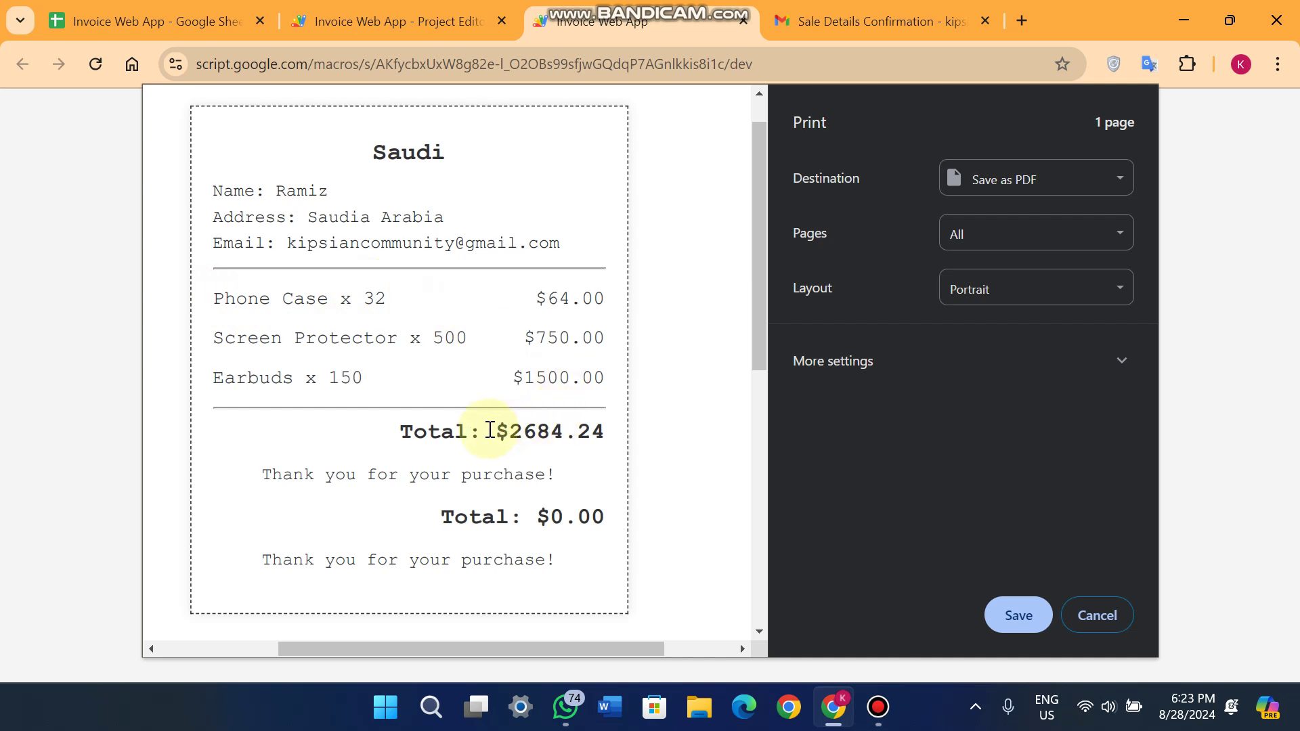
drag(489, 431, 606, 434)
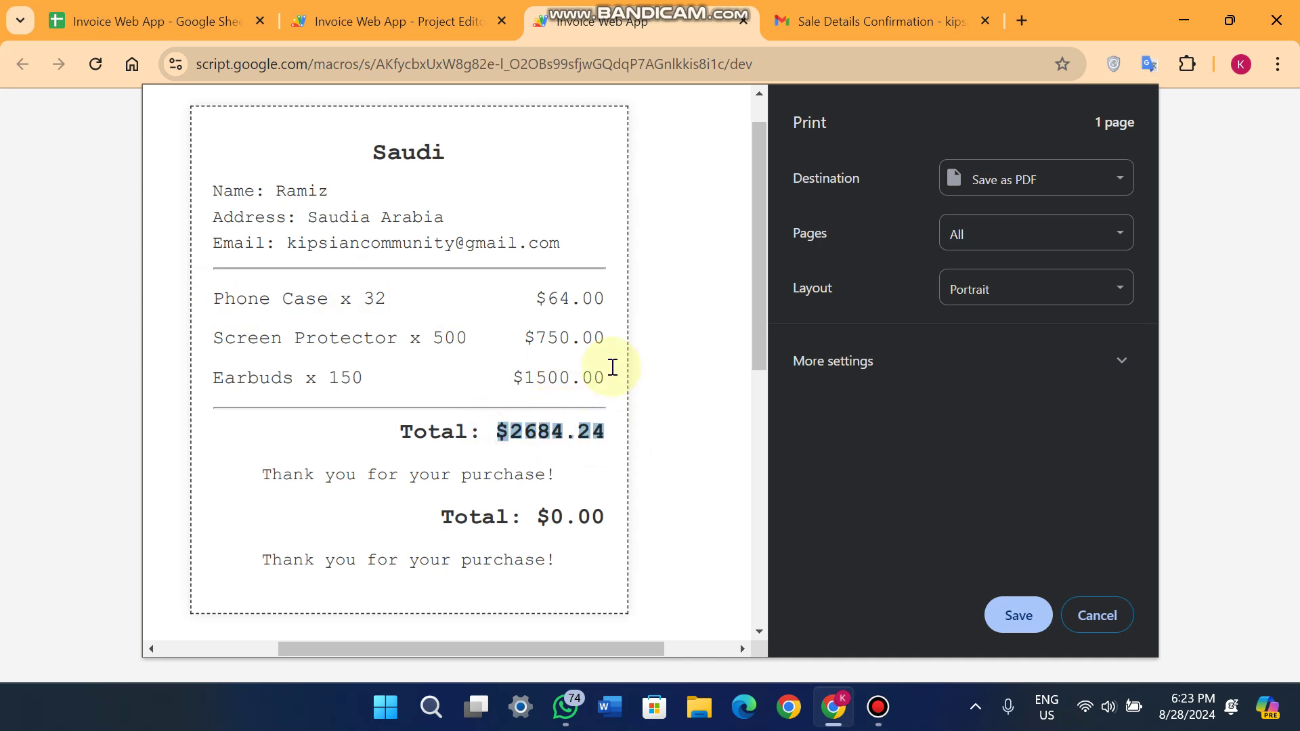
click(1109, 626)
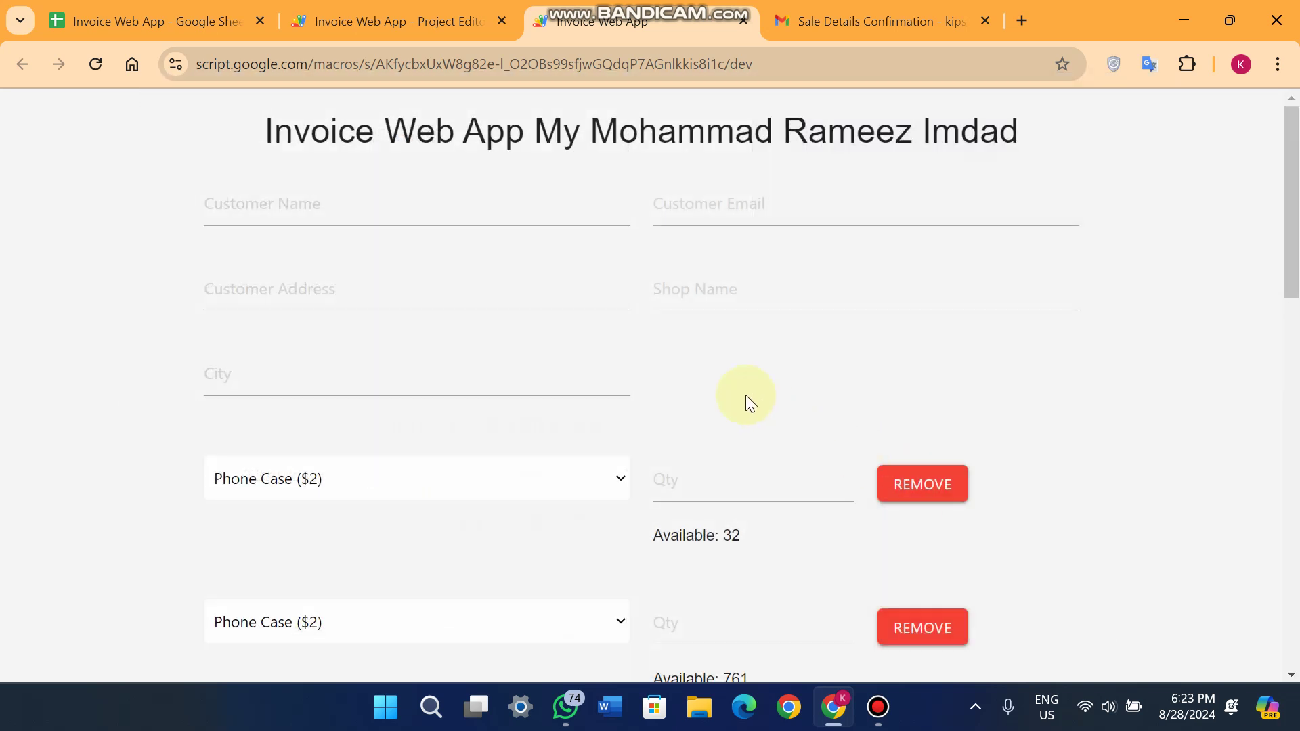
Open the newest Sale Details Confirmation email in the Gmail inbox.
scroll(731, 379, down, 5)
scroll(717, 365, up, 5)
click(873, 21)
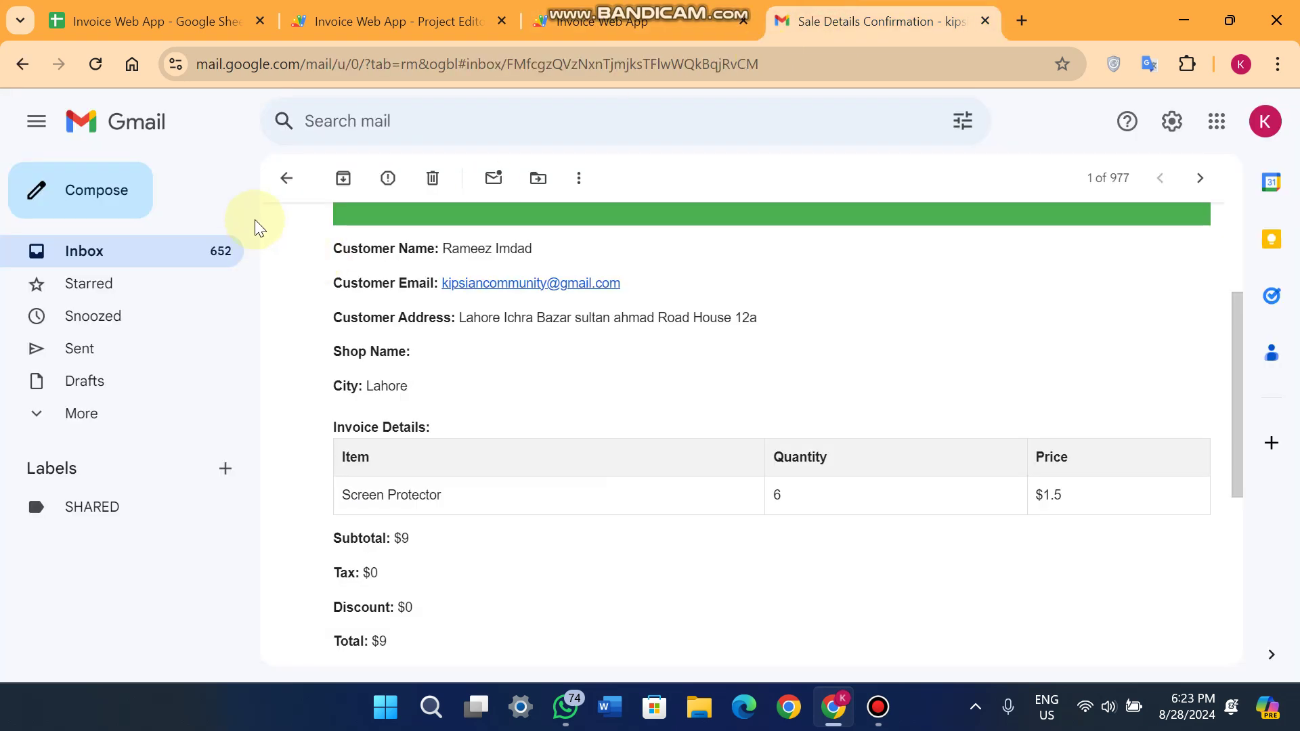
click(279, 179)
click(620, 279)
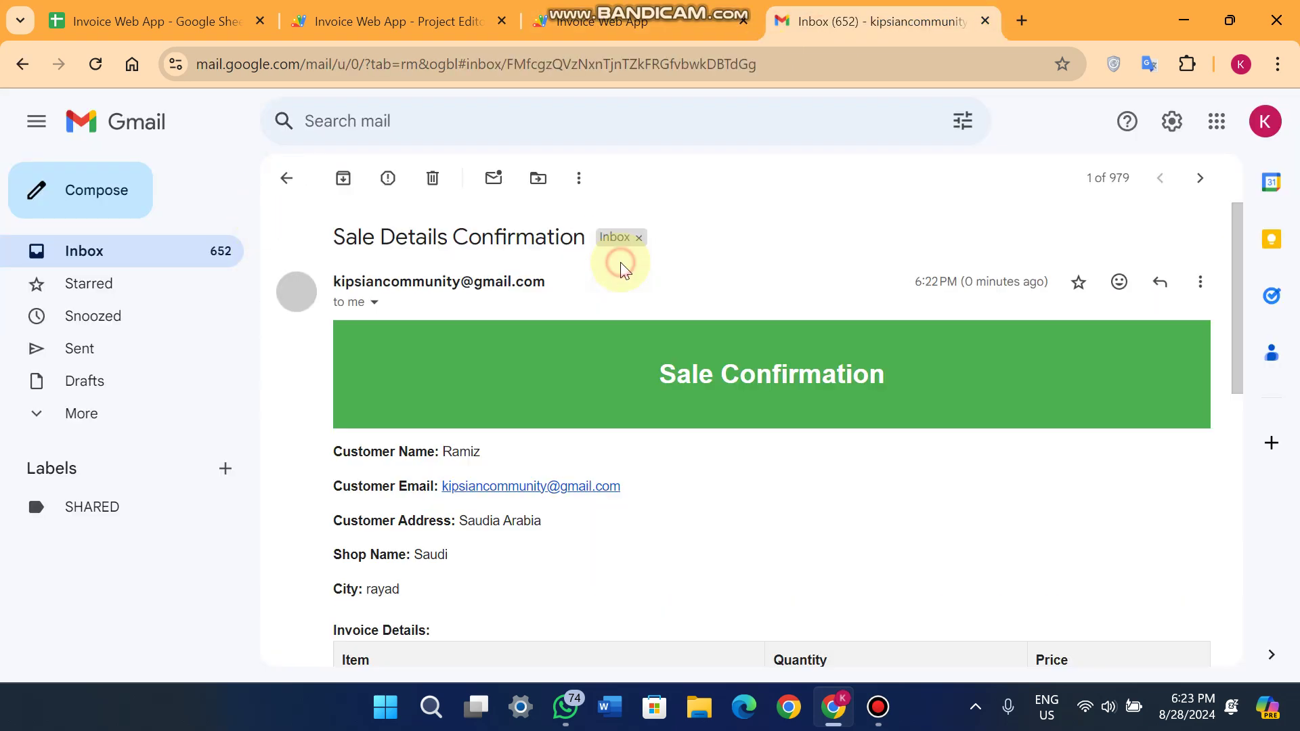
scroll(705, 397, down, 4)
scroll(710, 399, up, 3)
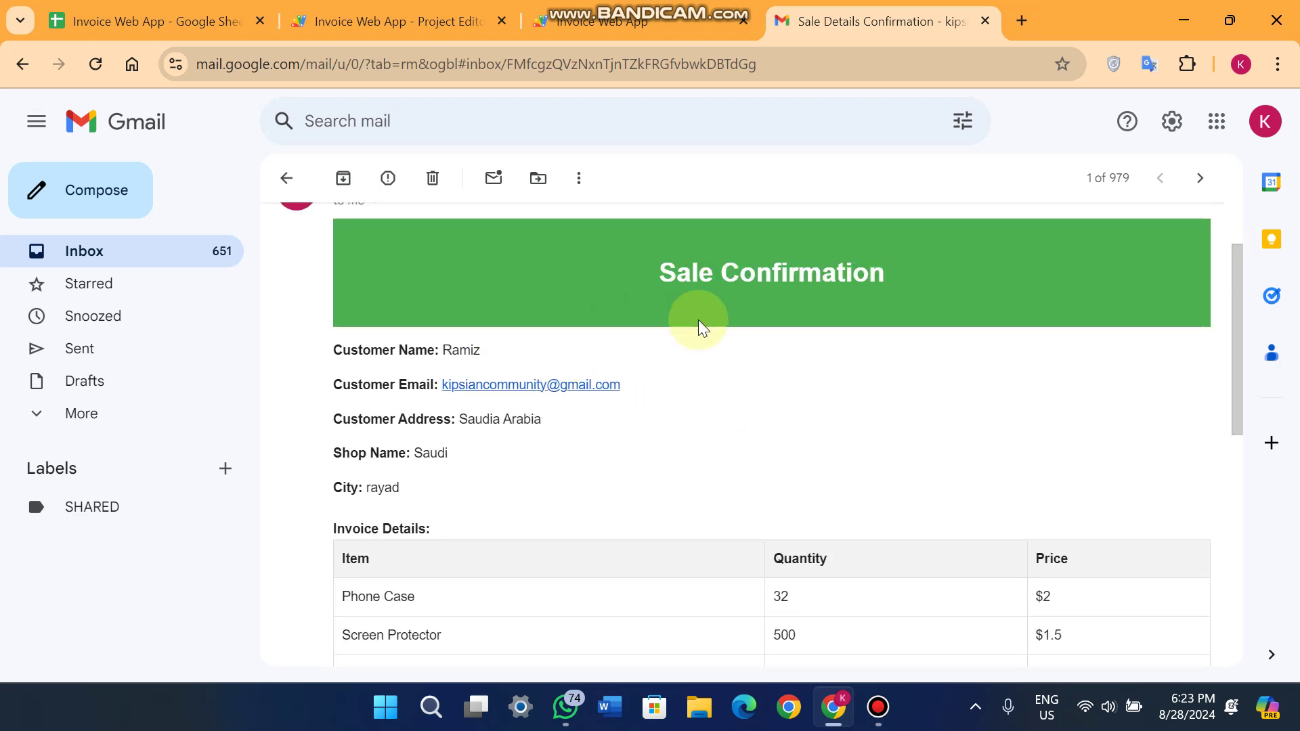
drag(892, 274, 624, 274)
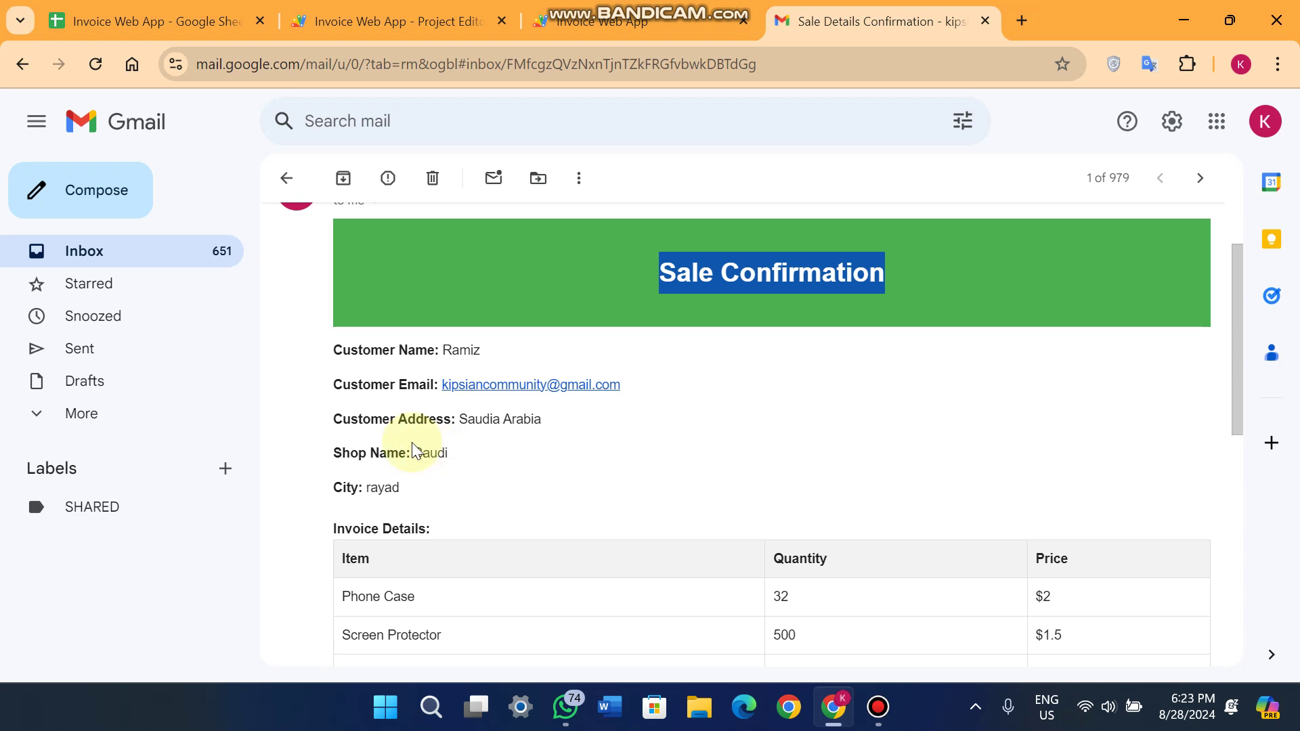
scroll(473, 433, down, 3)
scroll(461, 406, down, 2)
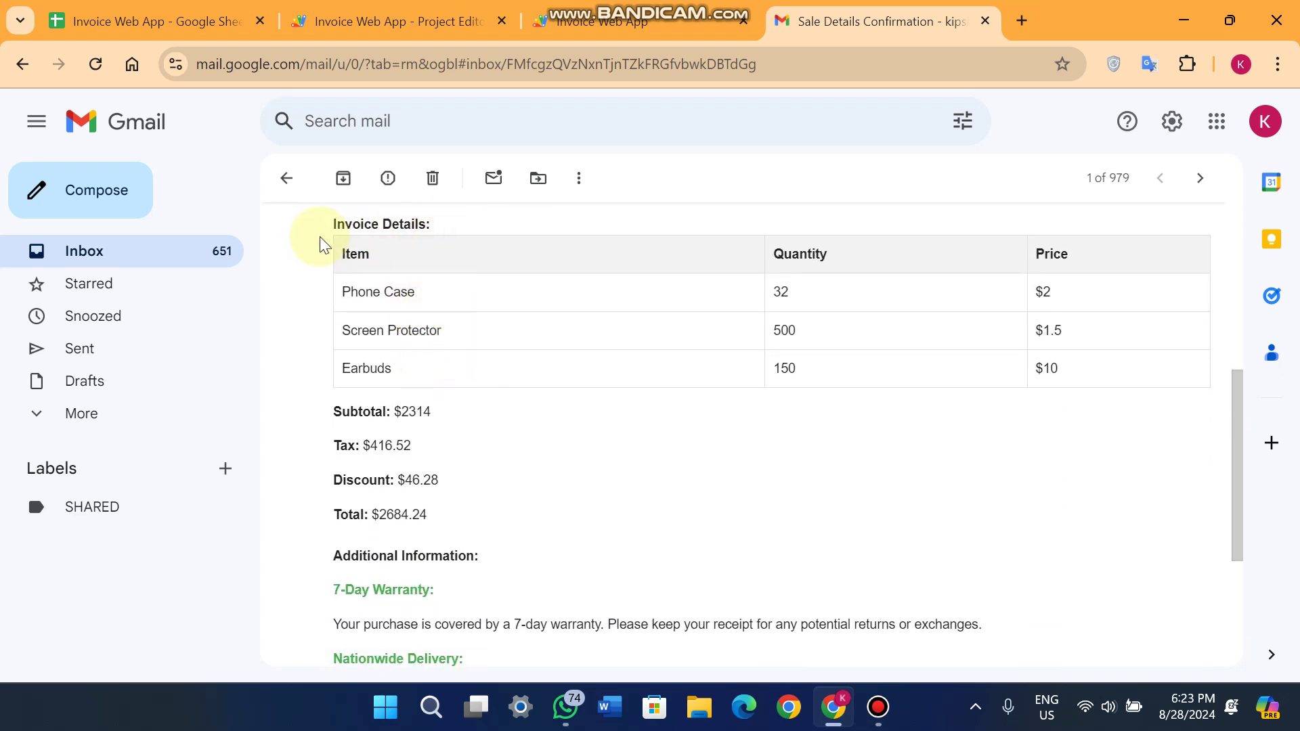
Check the email's Phone Case line, $2314 subtotal, $416.52 tax, $46.28 discount and $2684.24 total.
drag(426, 291, 332, 292)
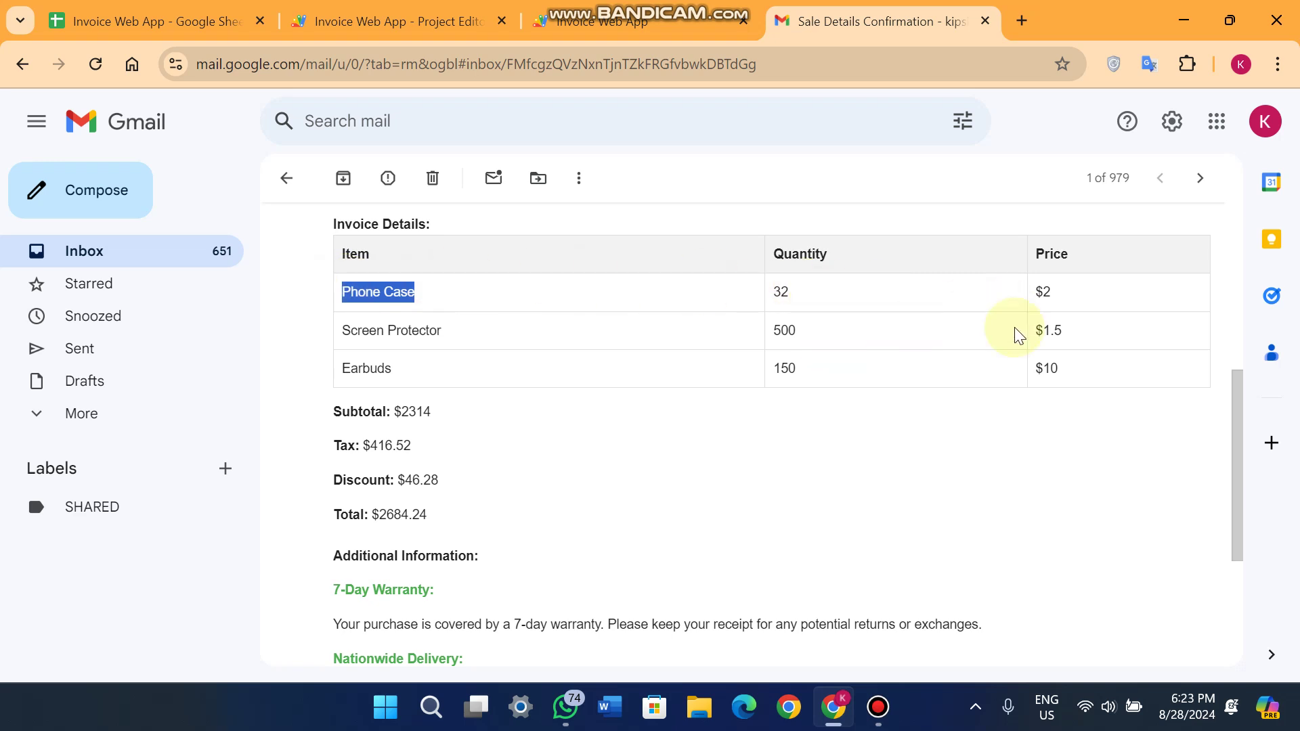
drag(429, 410, 285, 423)
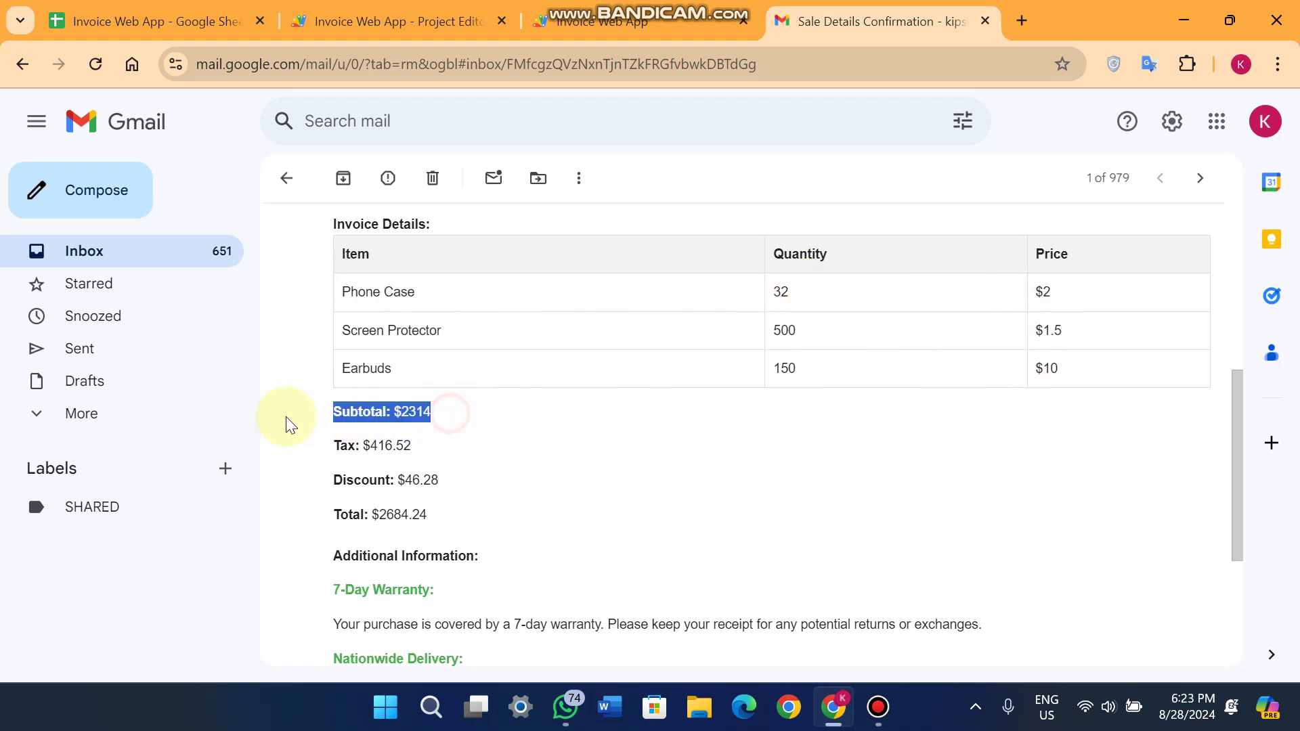
drag(438, 445, 311, 455)
drag(440, 479, 313, 481)
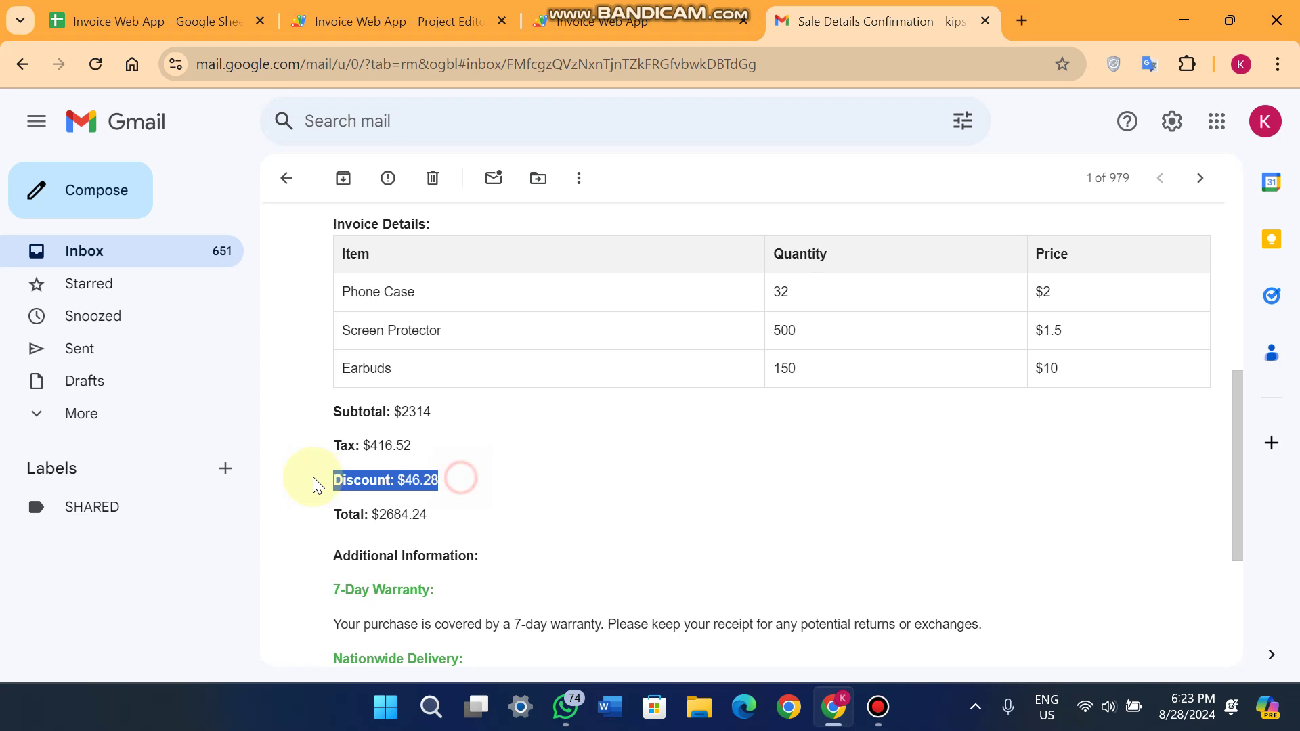
drag(430, 515, 316, 519)
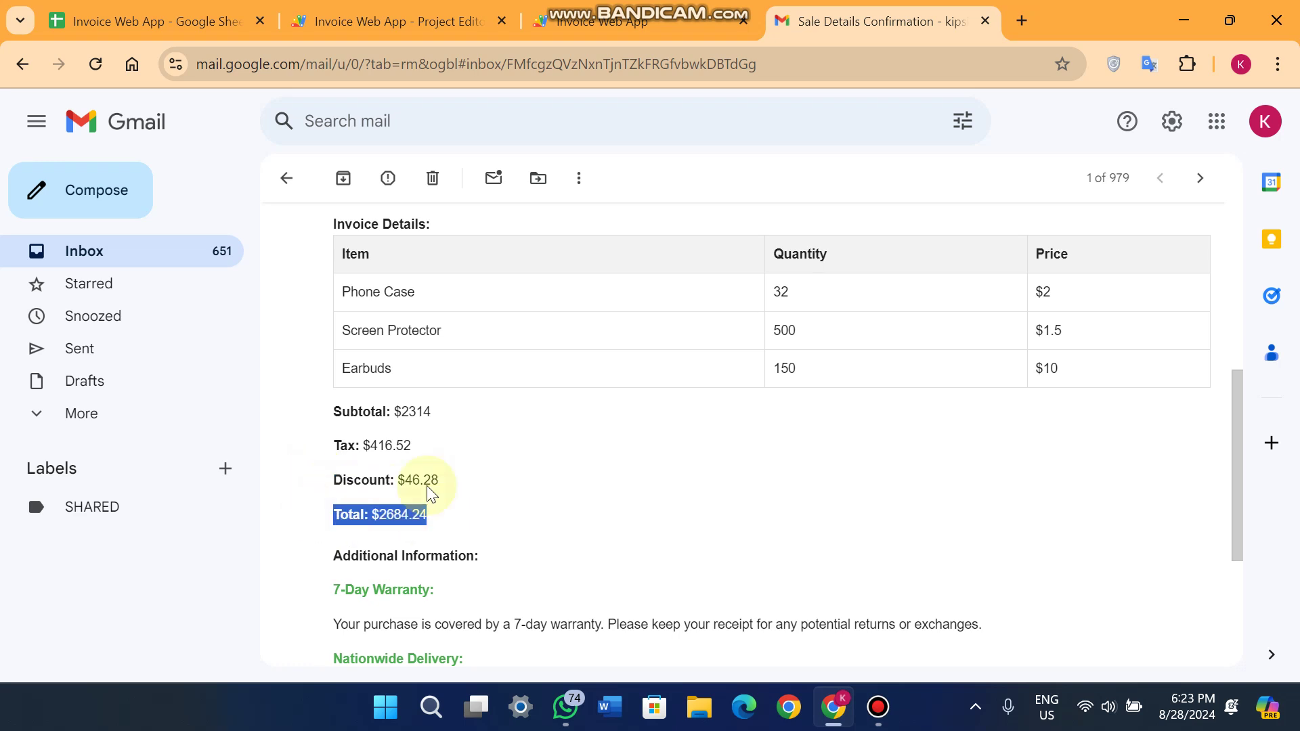
scroll(618, 420, down, 3)
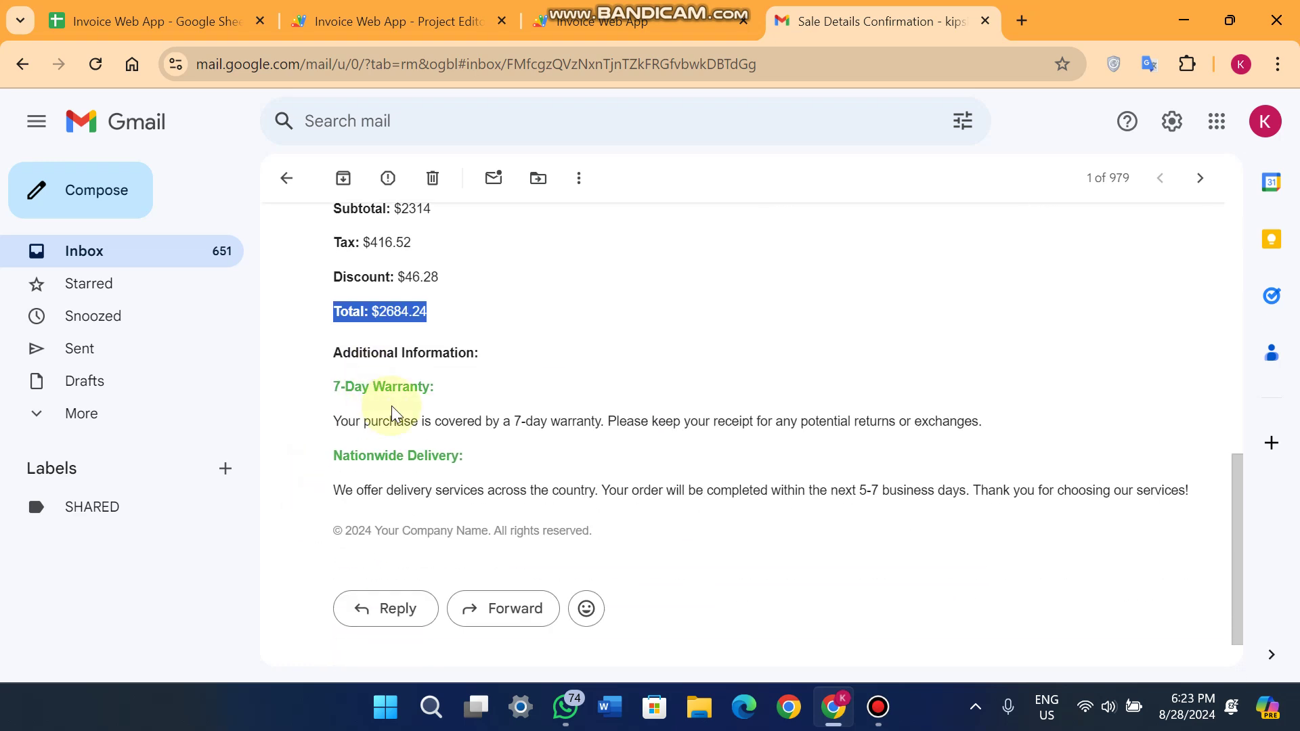
scroll(414, 415, up, 6)
scroll(415, 415, down, 6)
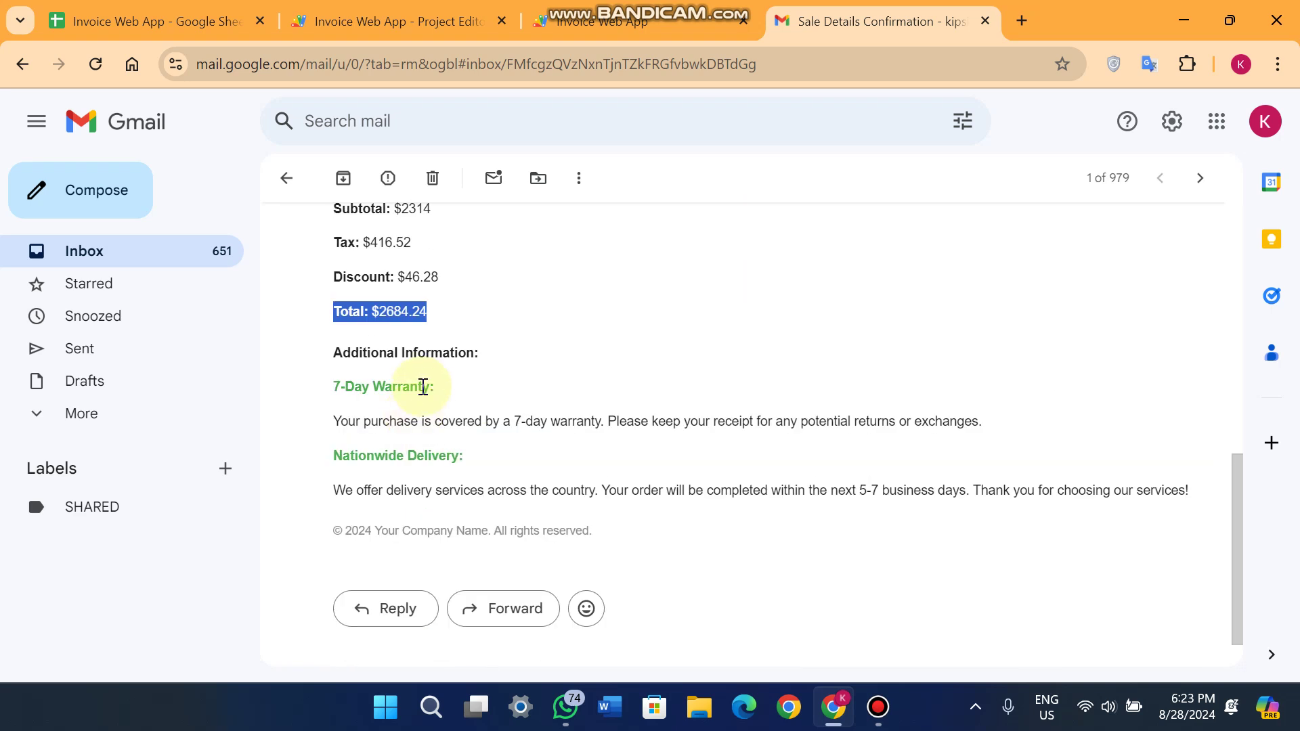
scroll(421, 389, up, 9)
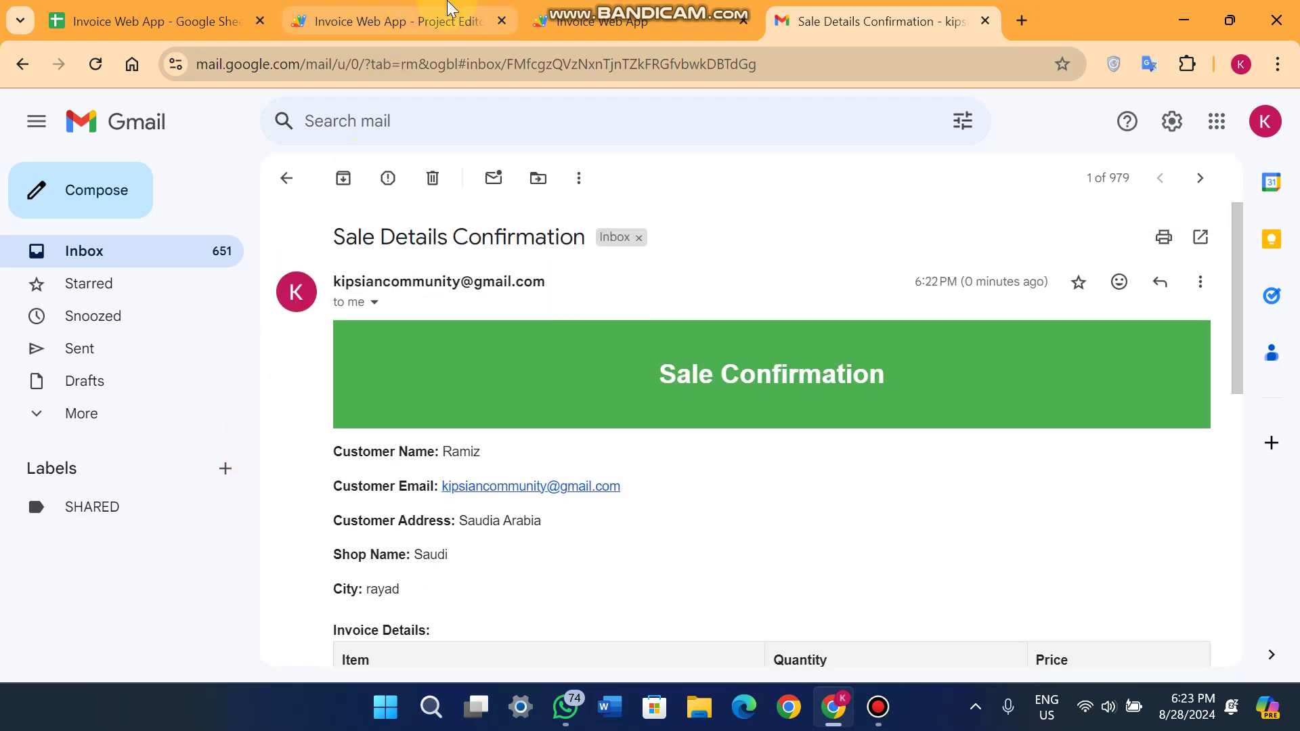
Open the Sales sheet and check row 9's date, customer, e-mail and Saudia Arabia address.
click(159, 21)
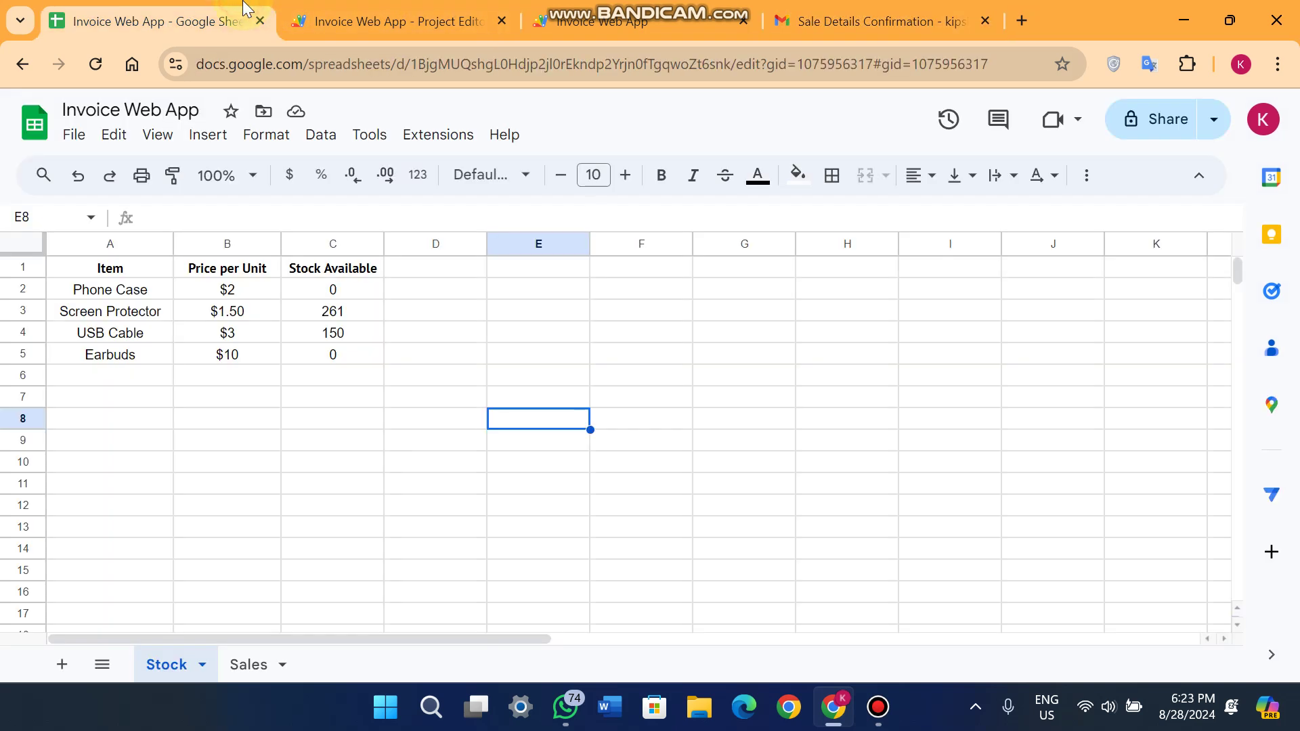
click(250, 667)
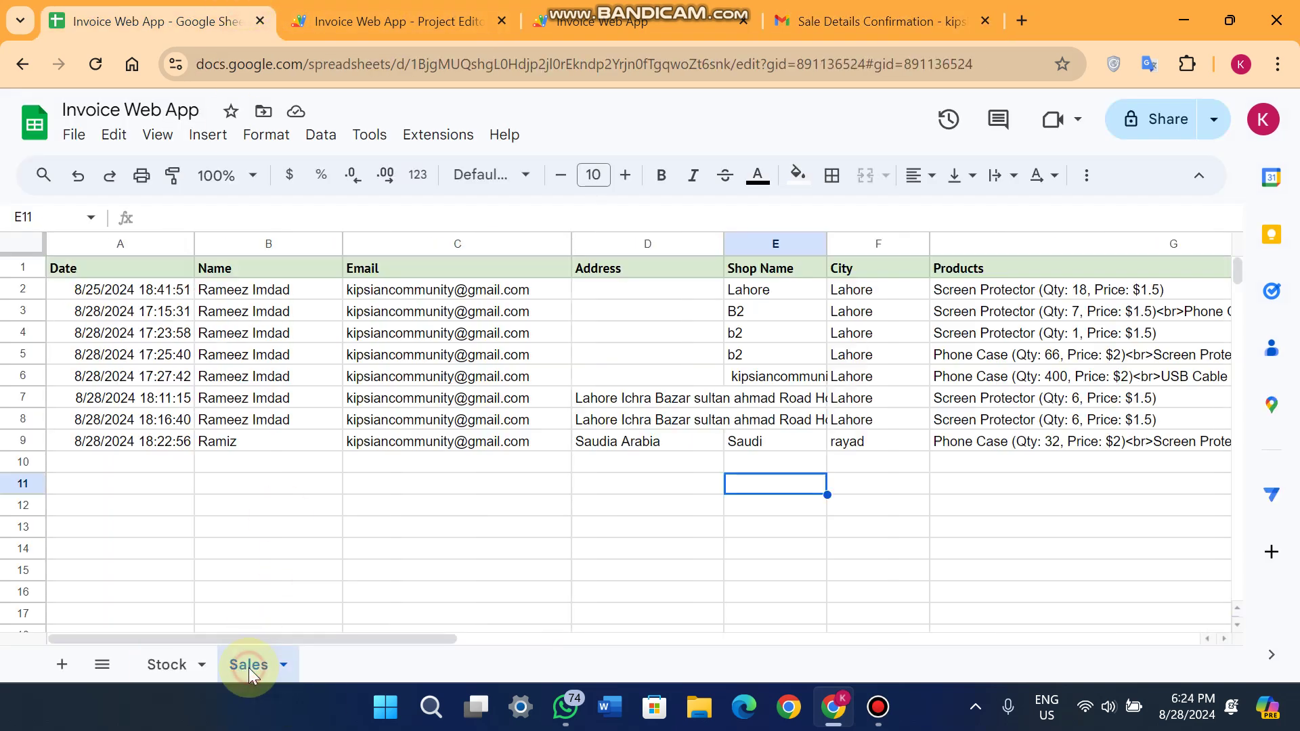
click(117, 447)
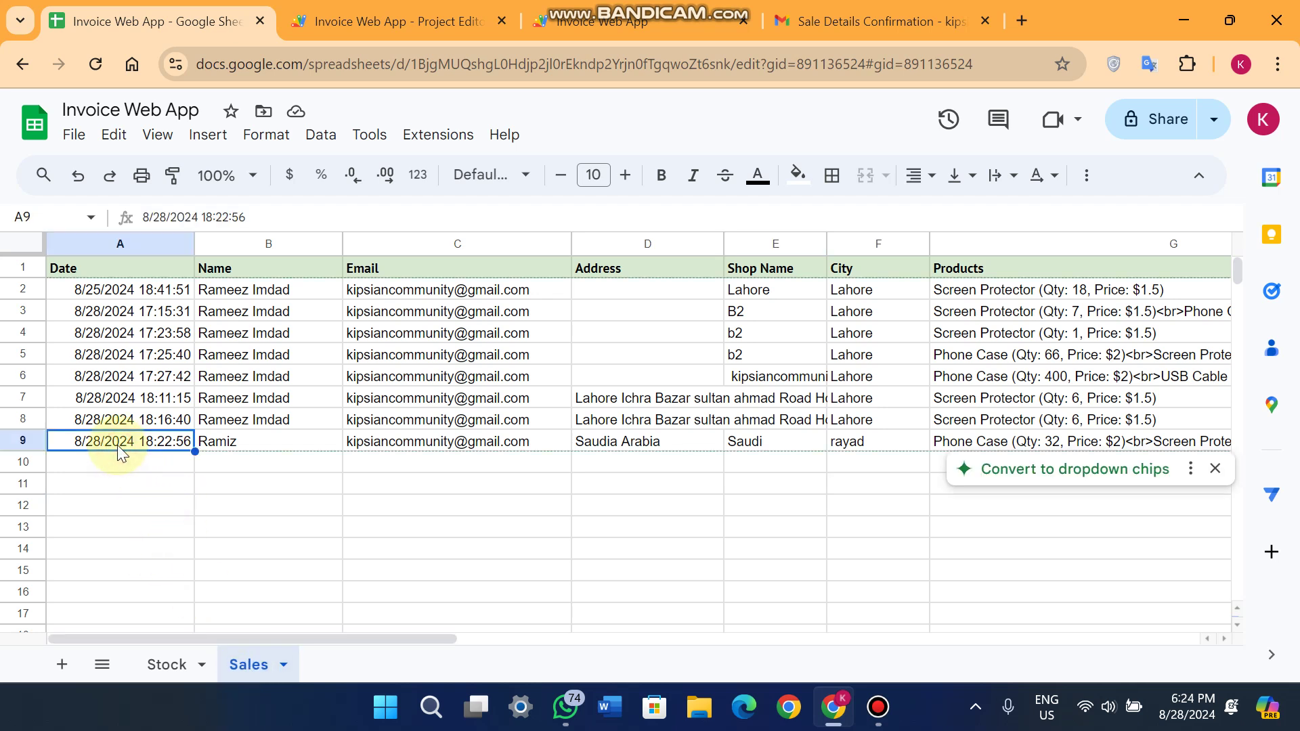
click(261, 444)
click(431, 445)
click(639, 444)
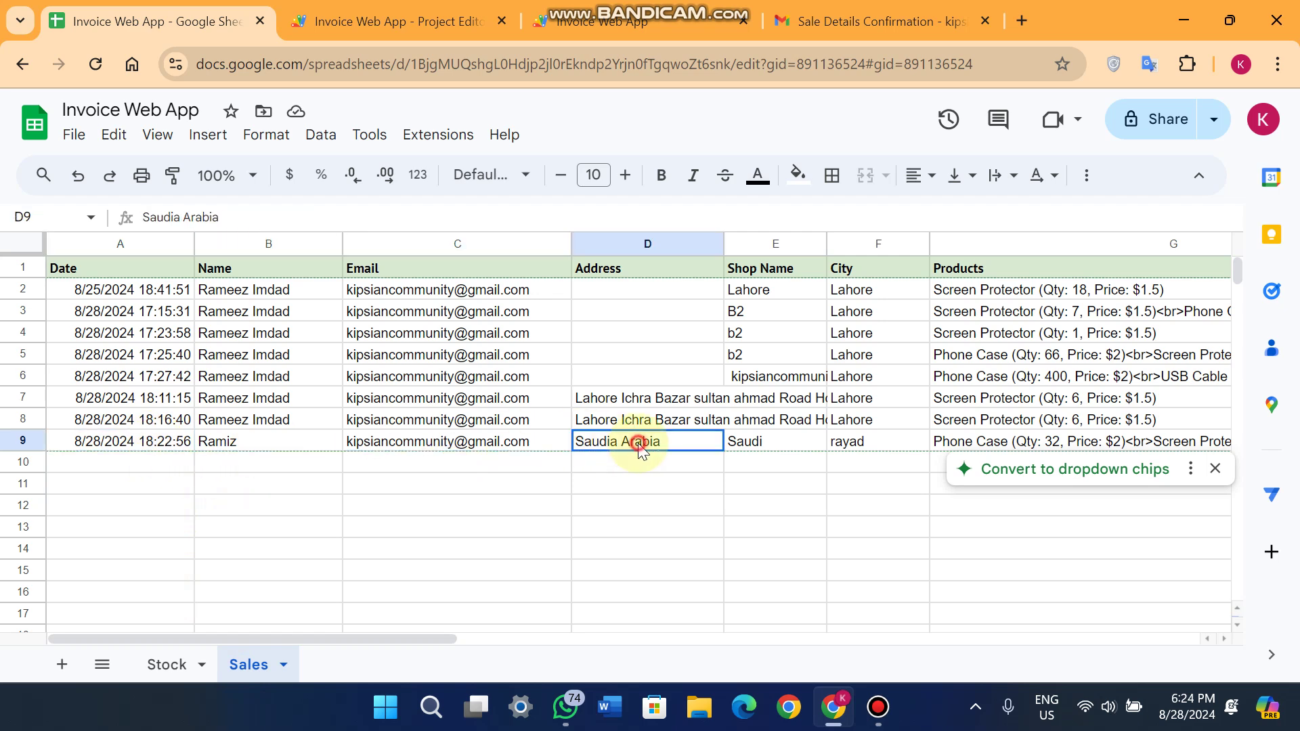
Clear the old addresses in D7:D8 and widen the Products column to show all items.
drag(648, 401, 650, 425)
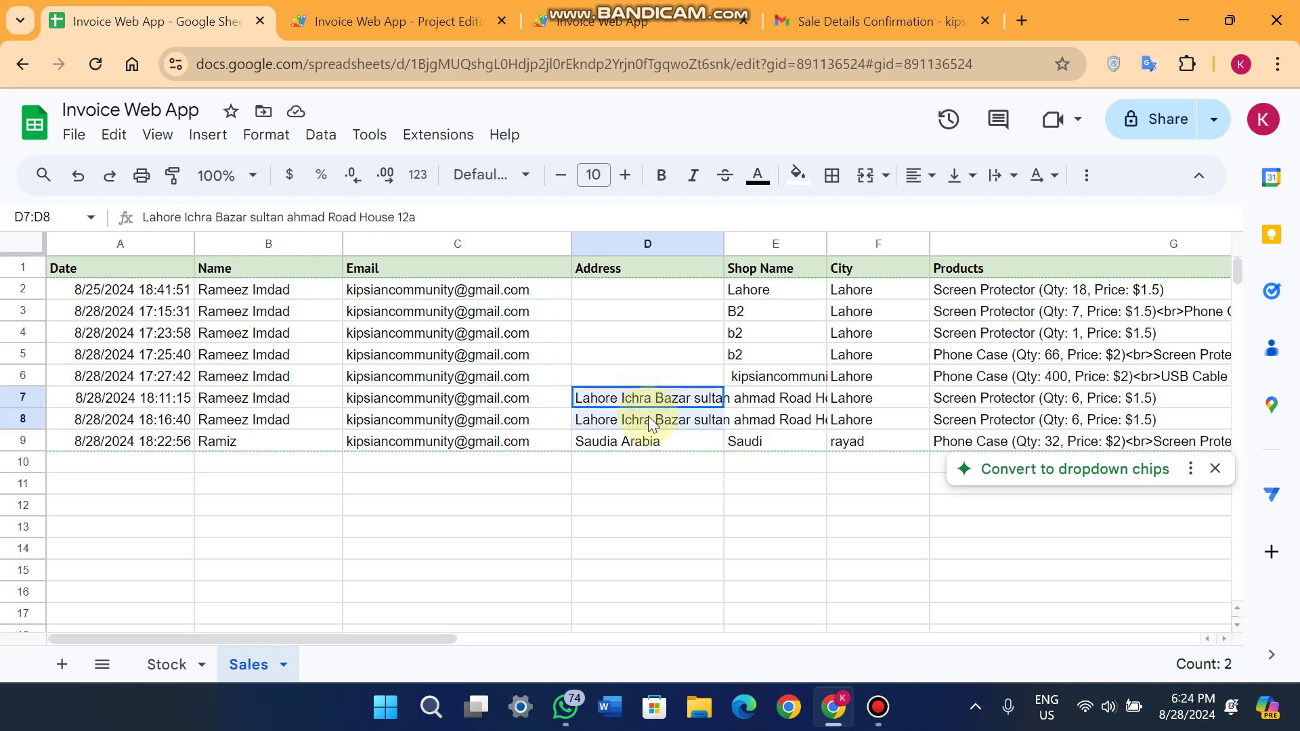
key(Delete)
click(758, 447)
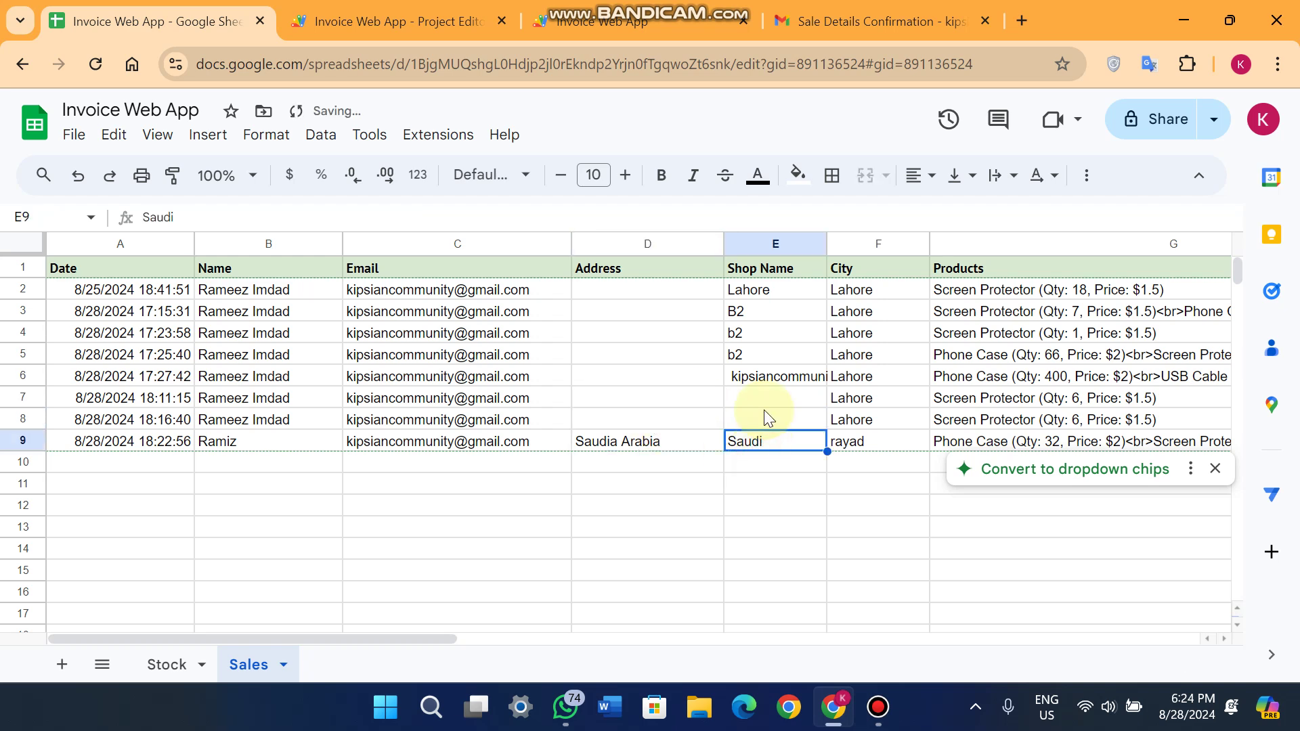
key(Right)
key(Right)
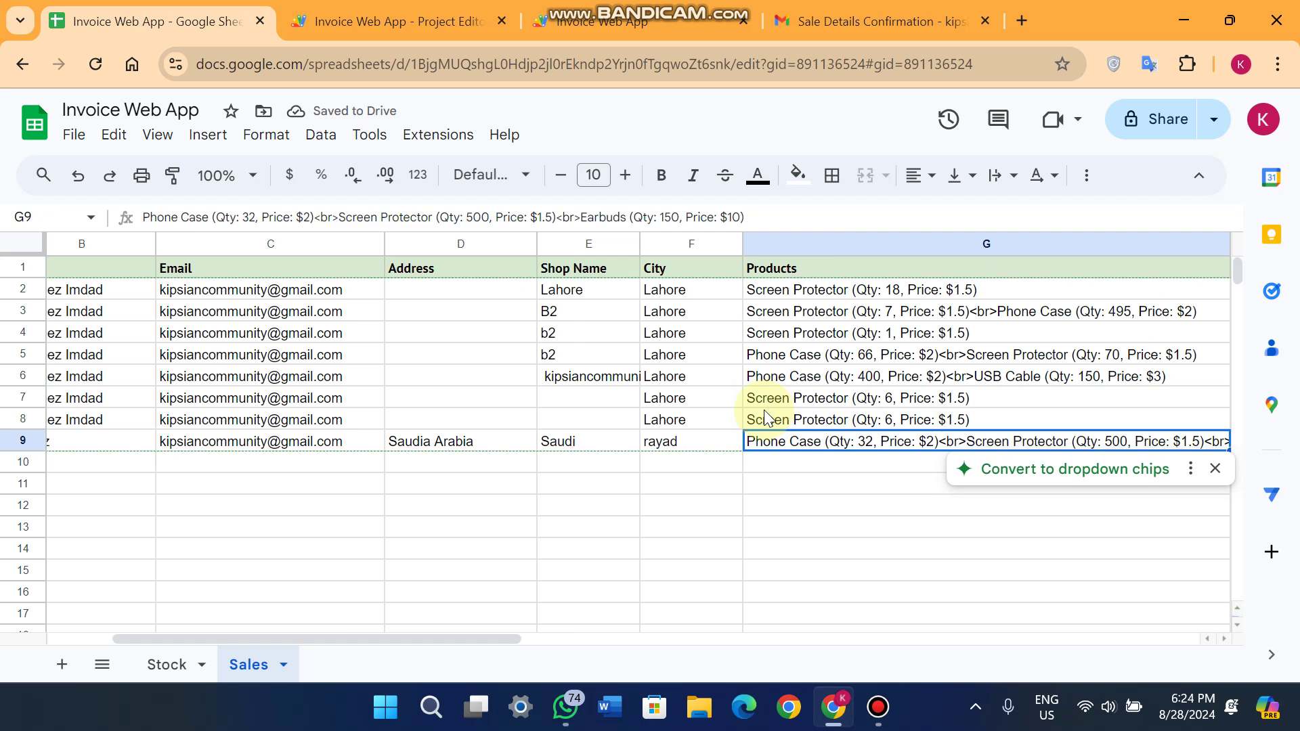
click(1215, 471)
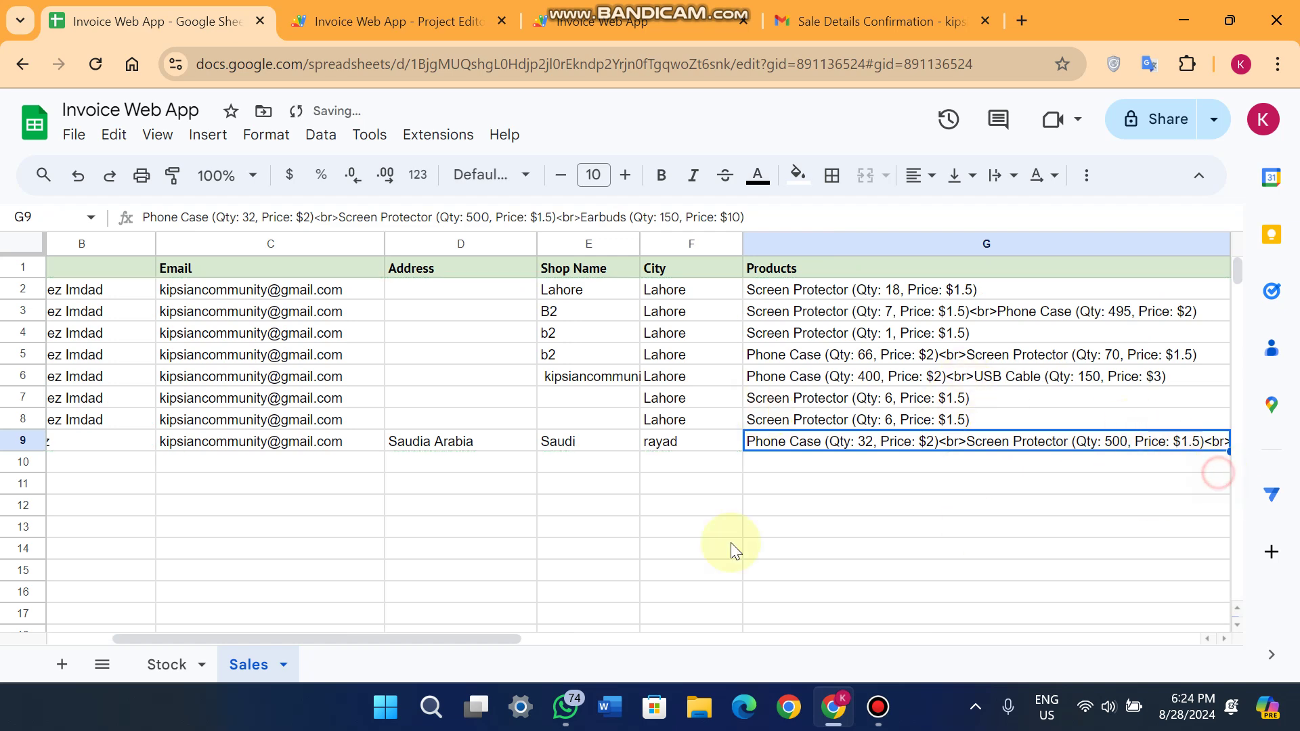
drag(501, 637, 605, 636)
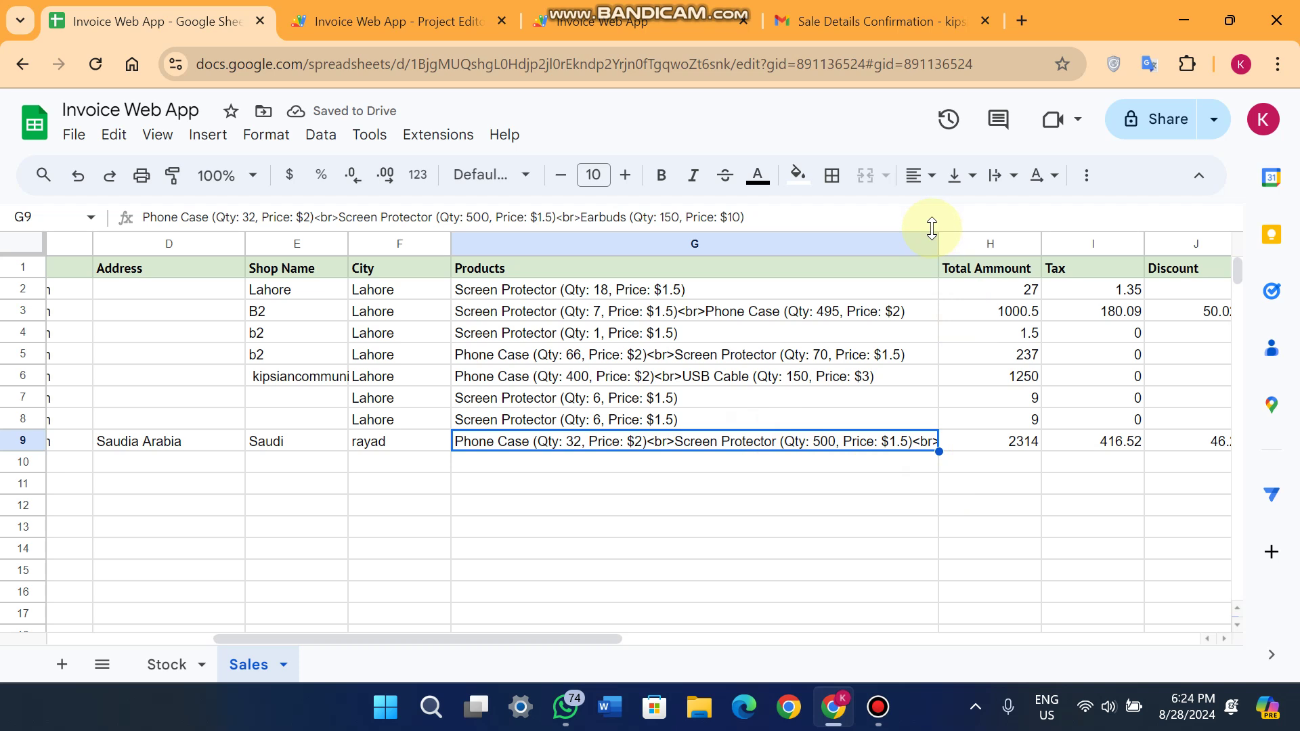
drag(938, 242, 1108, 228)
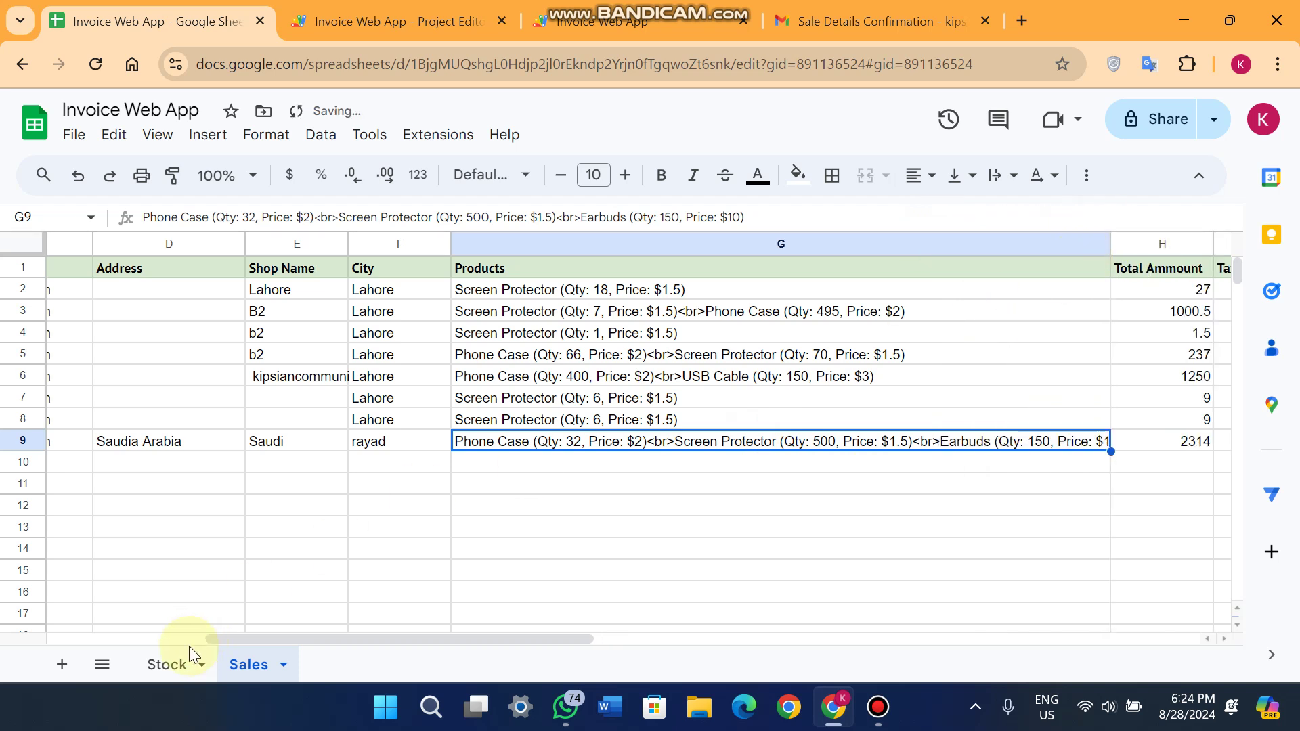
click(166, 662)
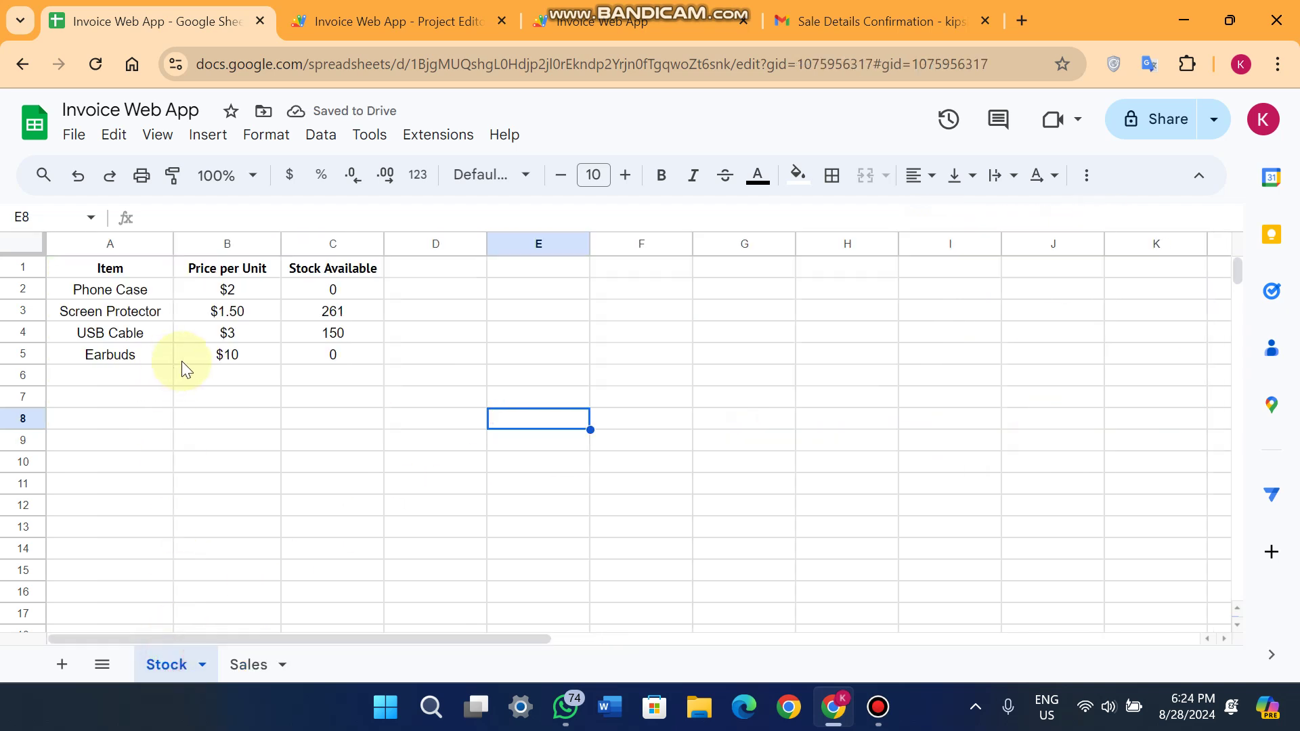
double_click(229, 290)
click(243, 419)
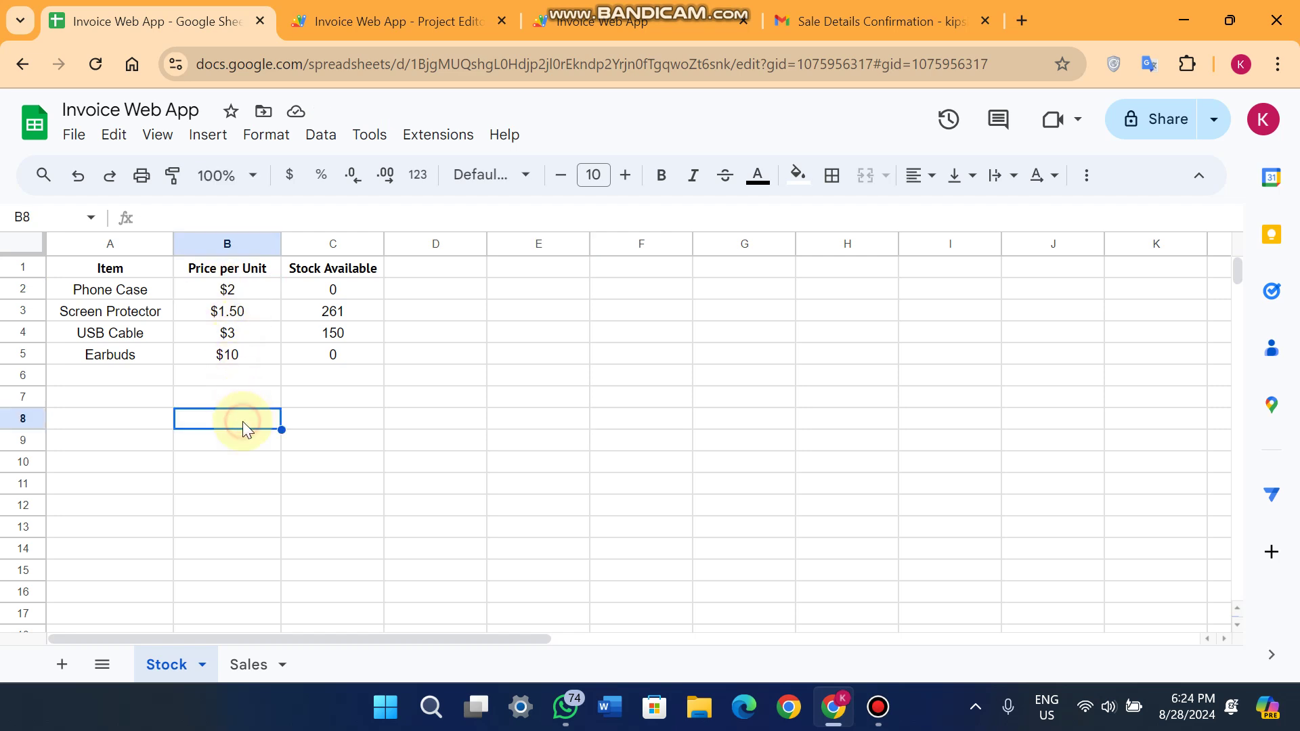
click(254, 665)
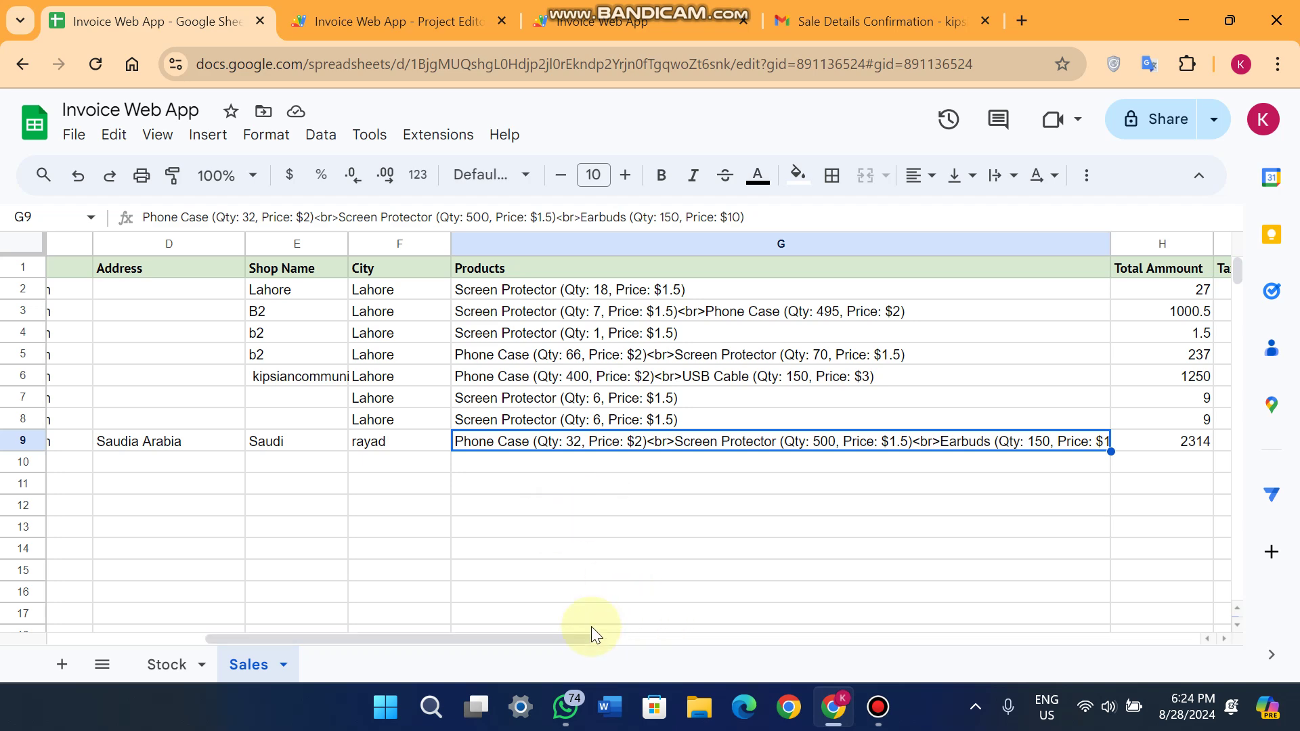
drag(590, 636, 264, 608)
Reload the invoice form and confirm its item list offers only Screen Protector and USB Cable.
click(653, 6)
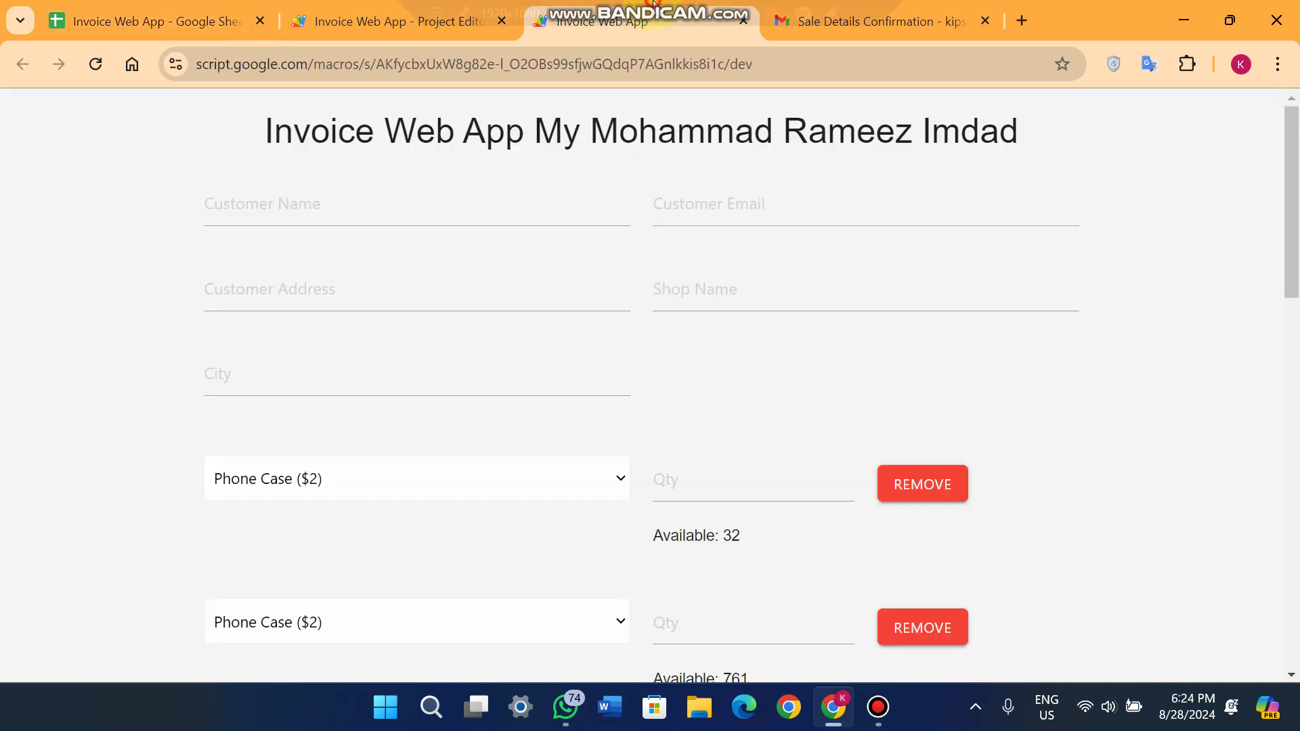
click(93, 65)
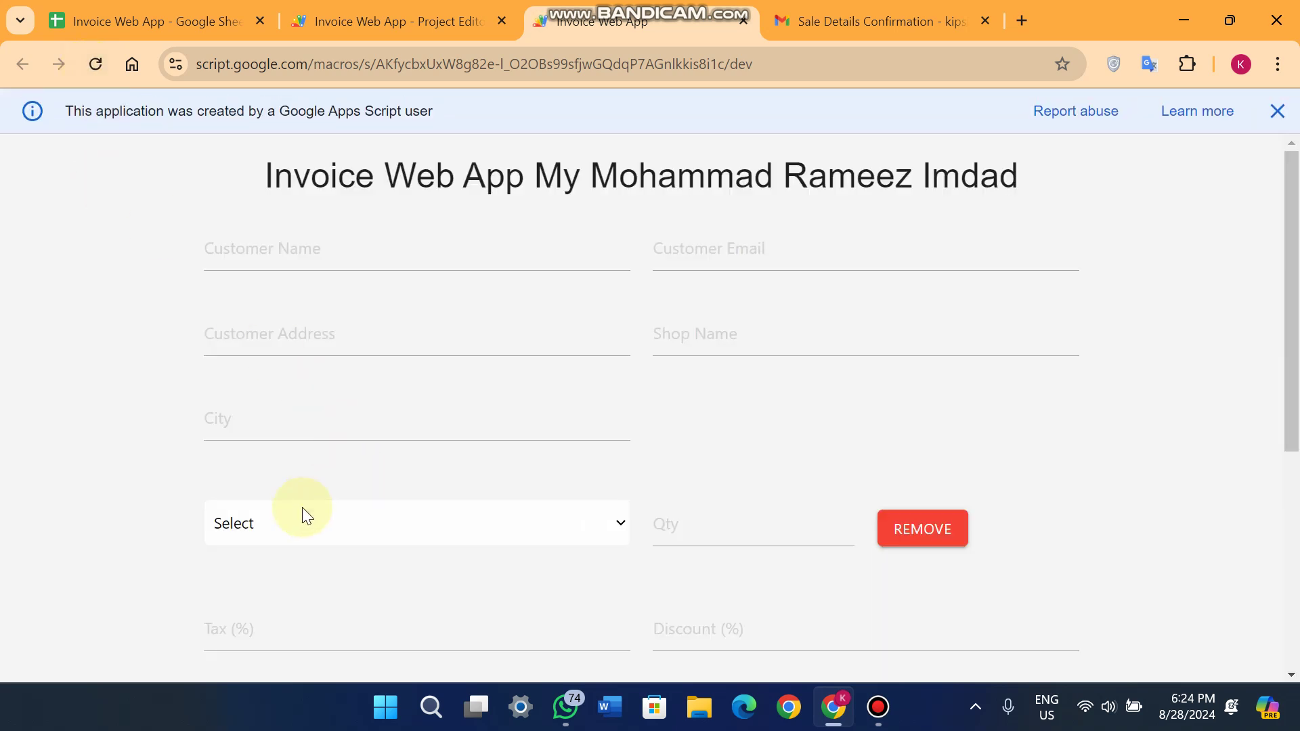
click(302, 506)
scroll(303, 494, down, 1)
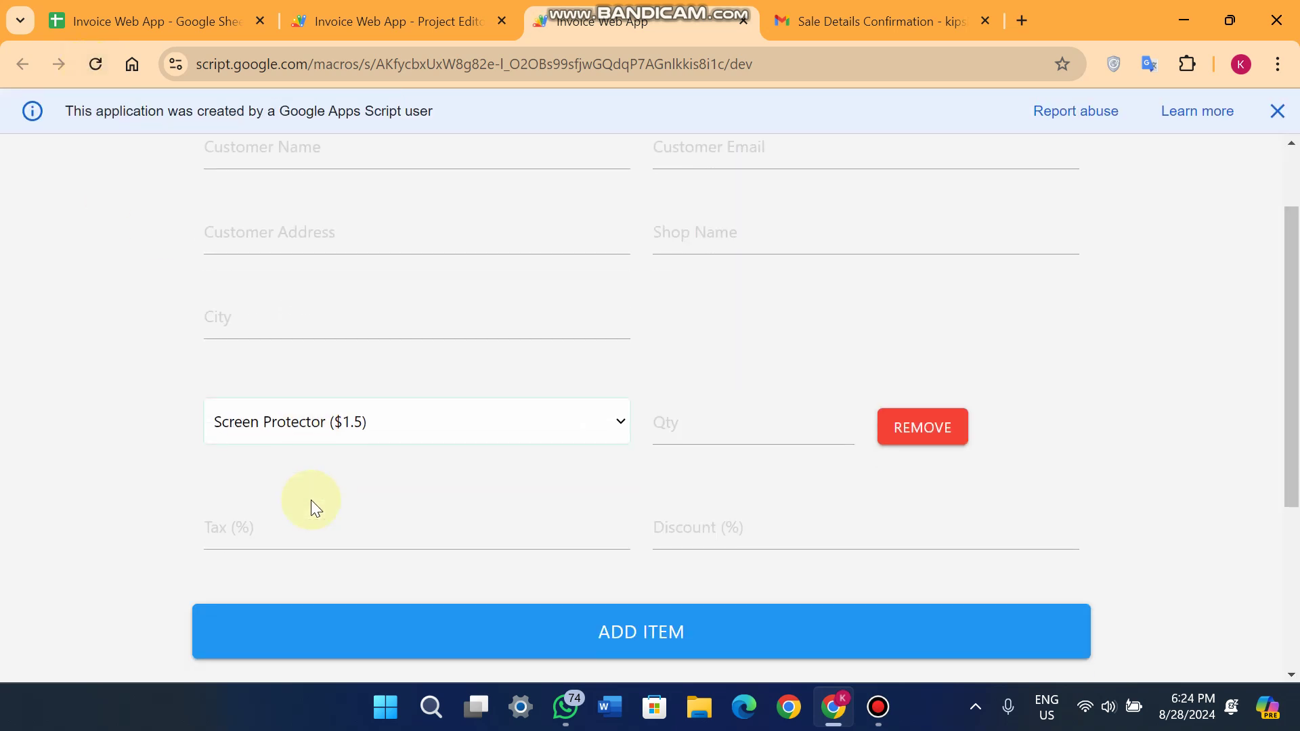
click(305, 423)
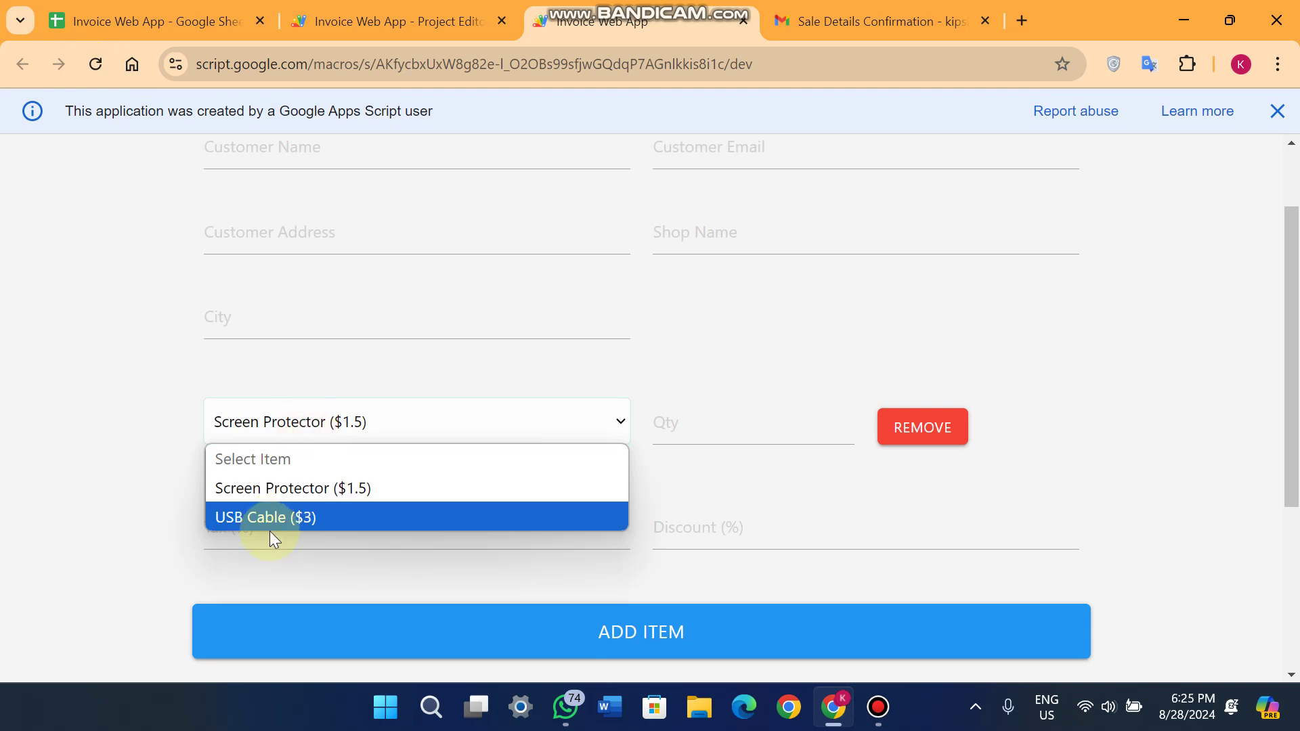
click(108, 14)
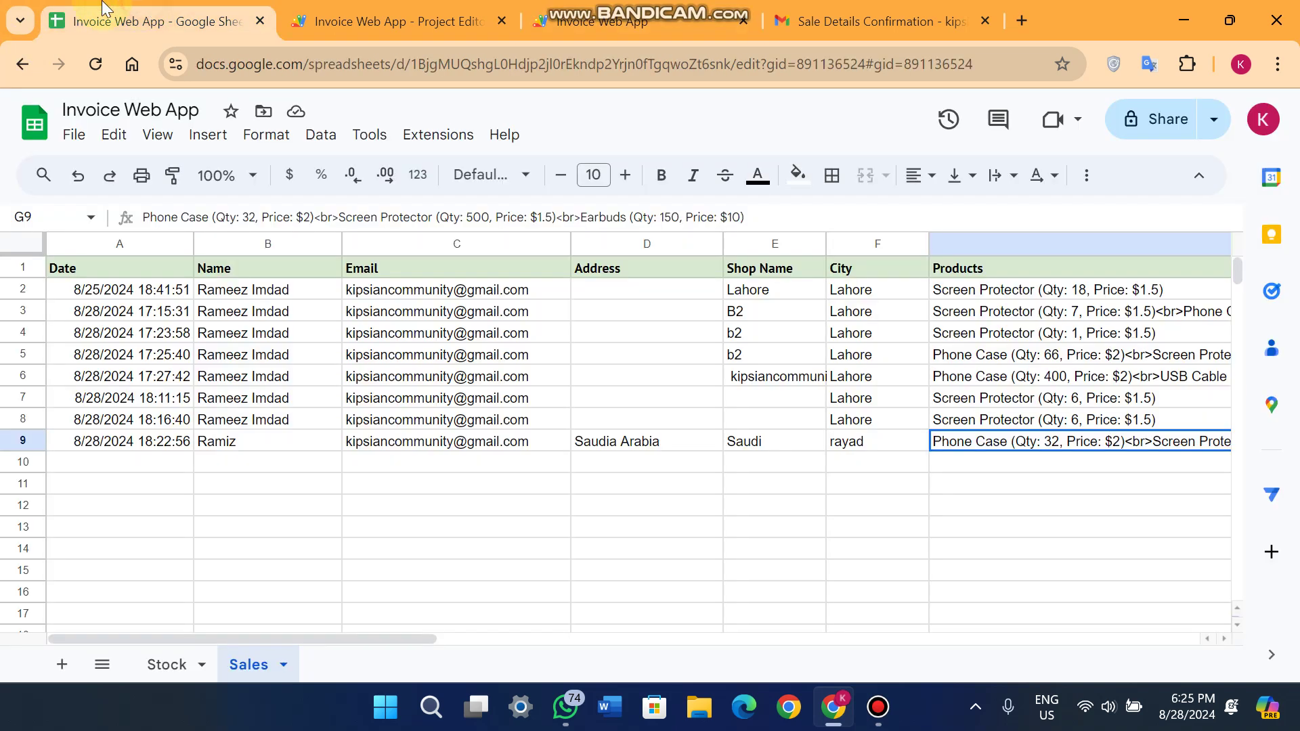
Open the Stock sheet and check Phone Case's 0 stock in C2.
click(180, 673)
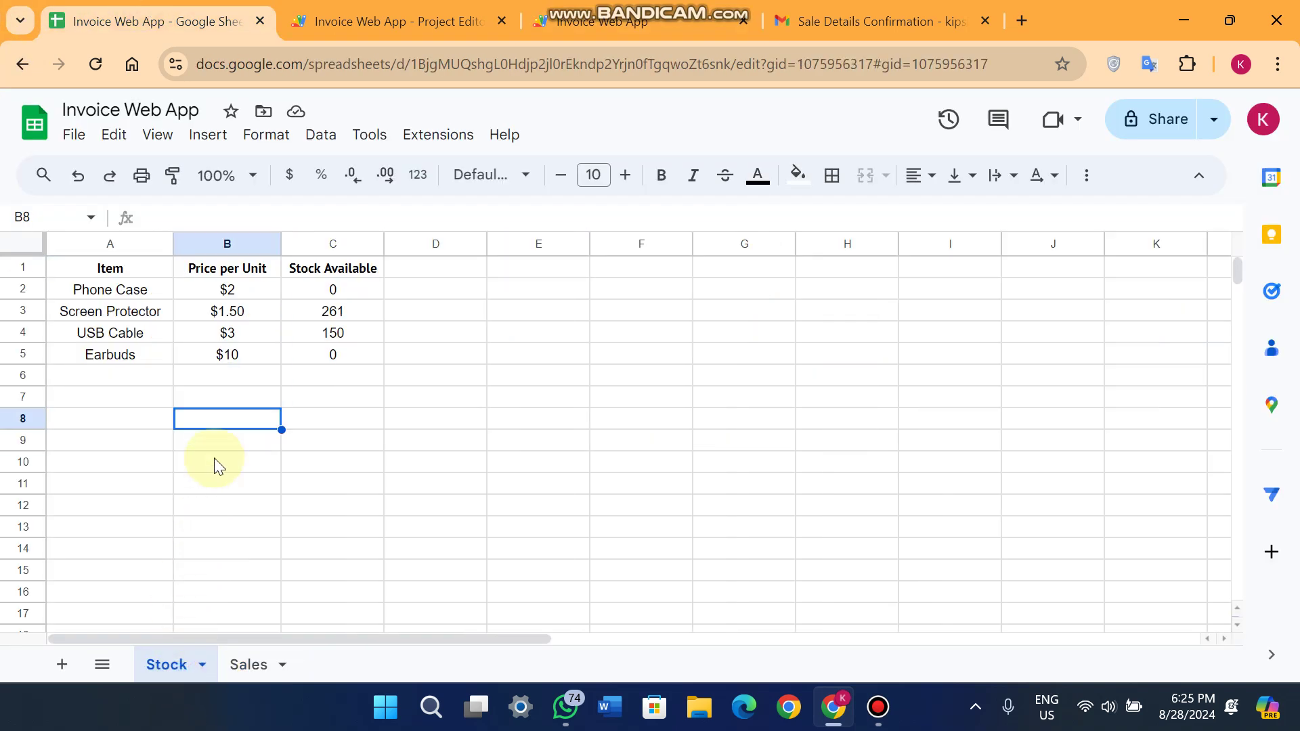
click(318, 286)
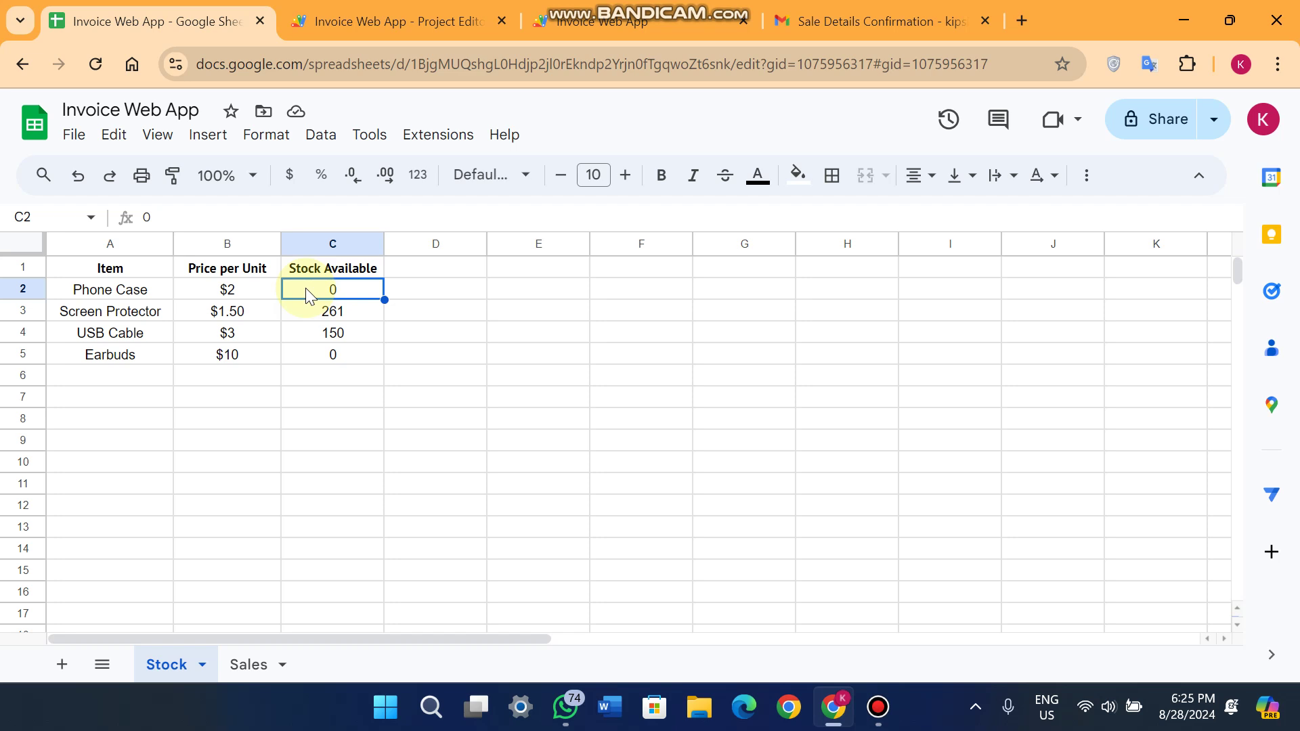
click(610, 21)
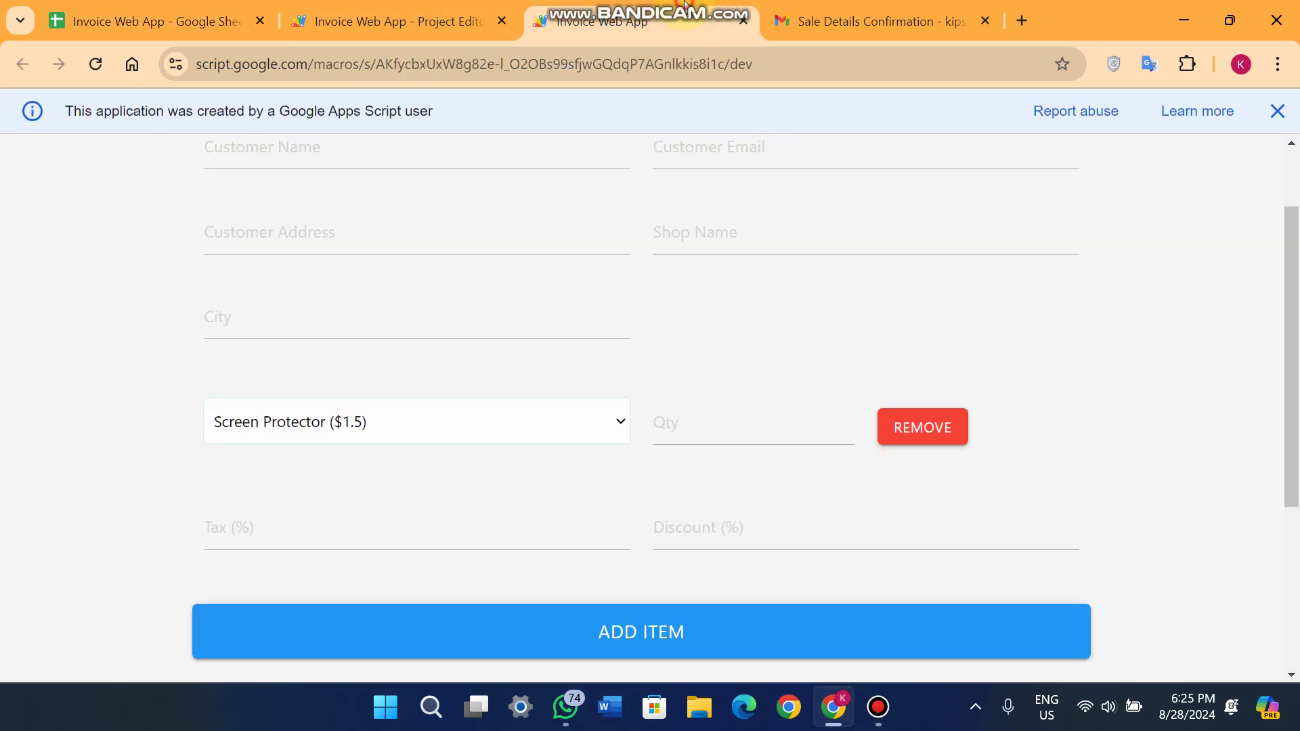
click(387, 437)
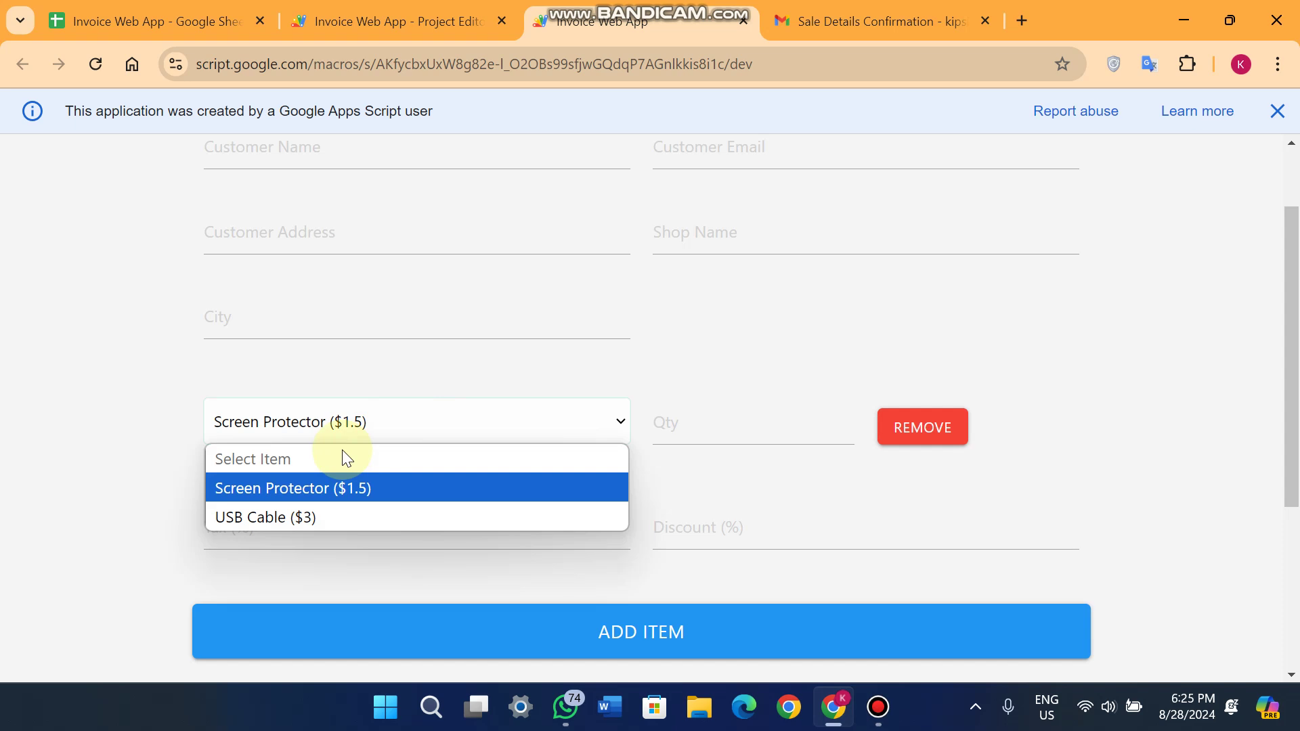
click(647, 416)
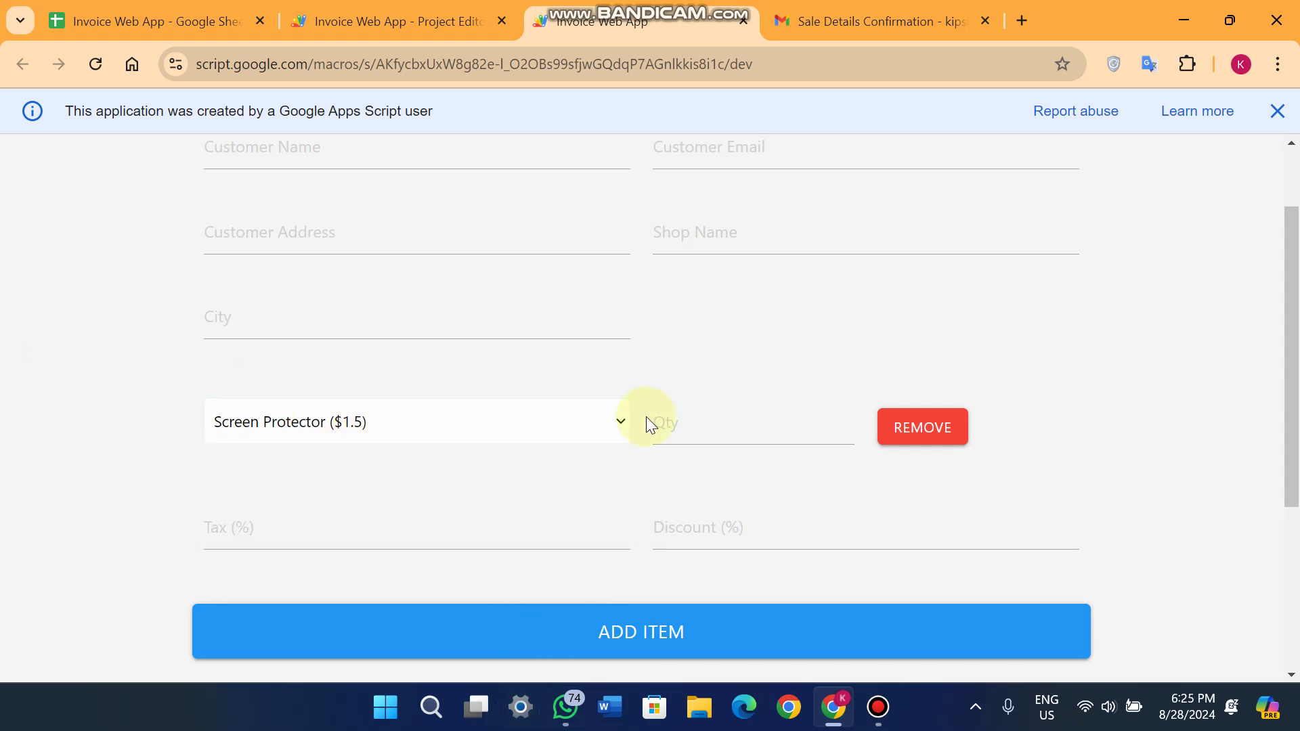
scroll(650, 406, down, 4)
scroll(654, 501, up, 5)
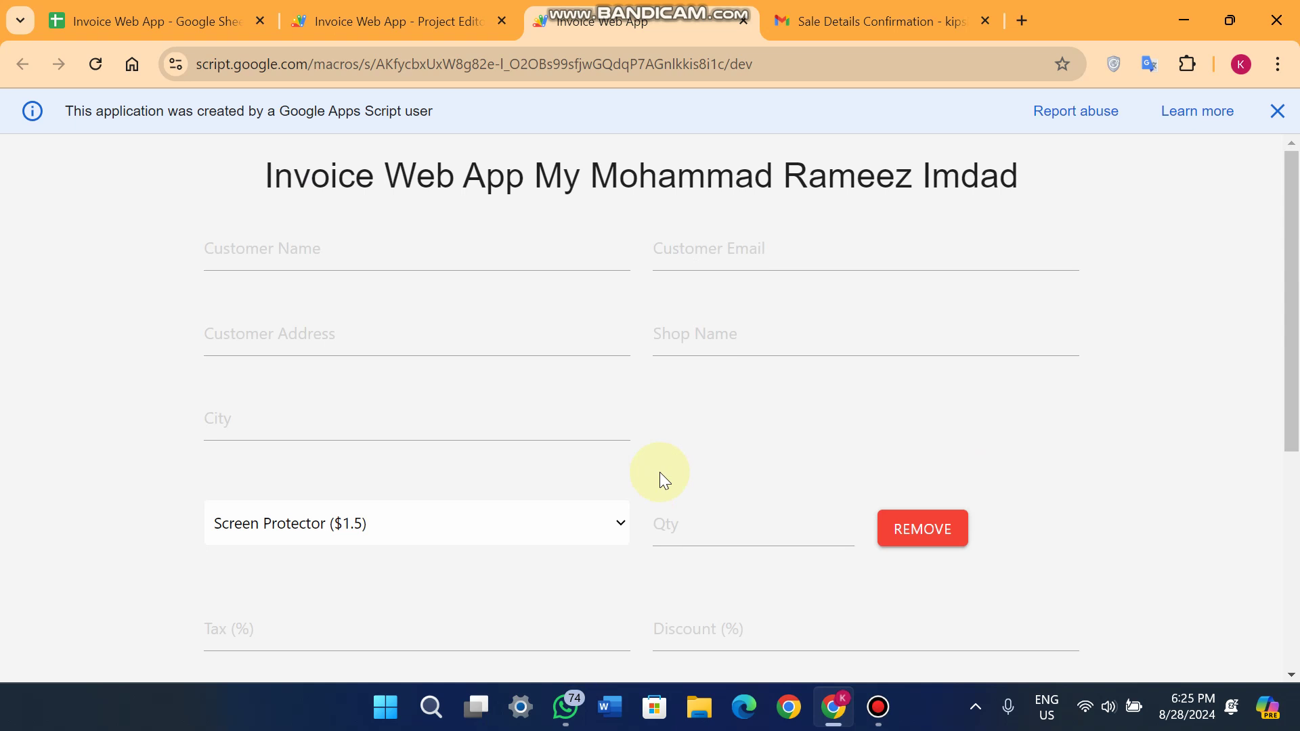